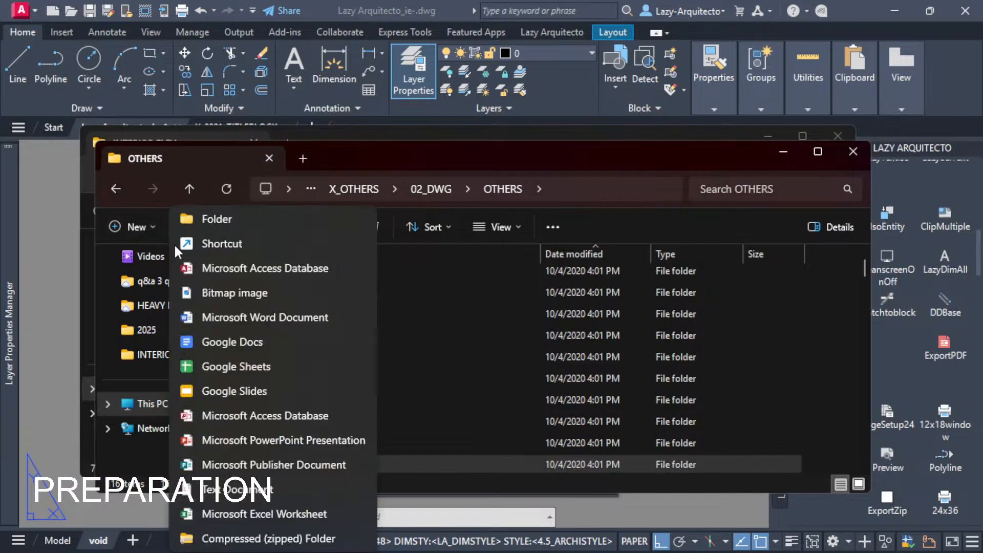
Name the new folder in OTHERS "LAZY RESTAURANTS" and open it.
type("RE")
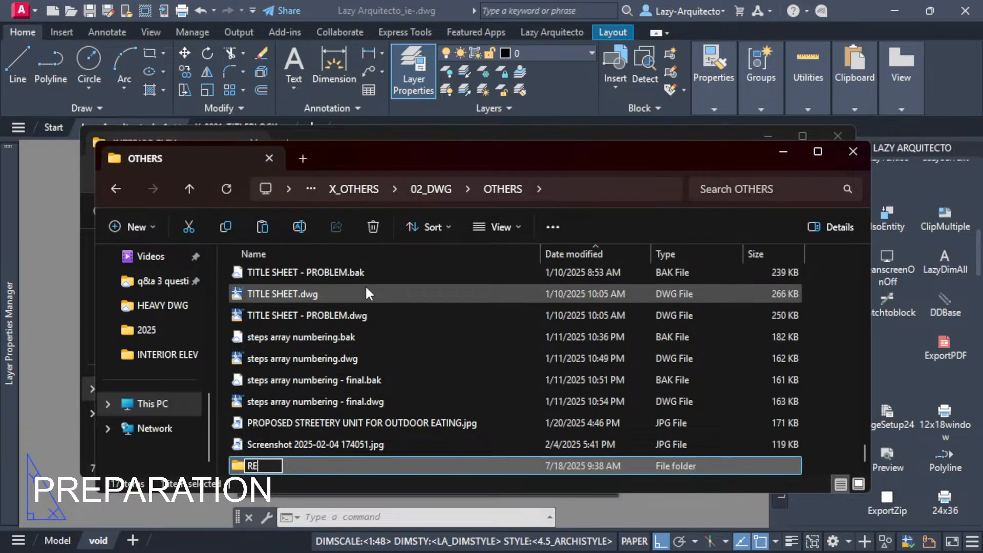
type("STAURANTS")
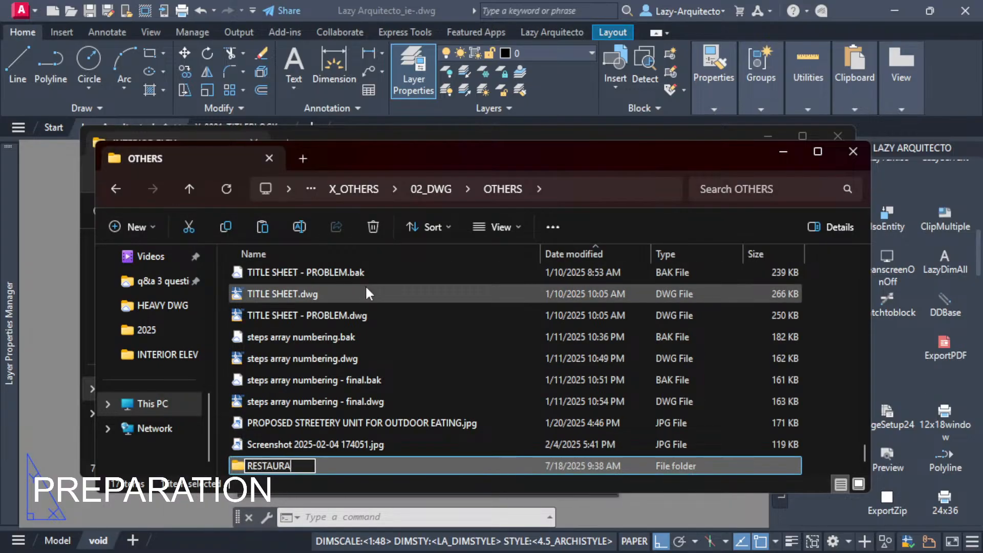
key("Left")
key("Left")
key("Left")
key("Left")
key("Left")
key("Left")
key("Left")
key("Left")
key("Left")
key("Left")
key("Left")
type("LA")
key("Left")
type("ZY")
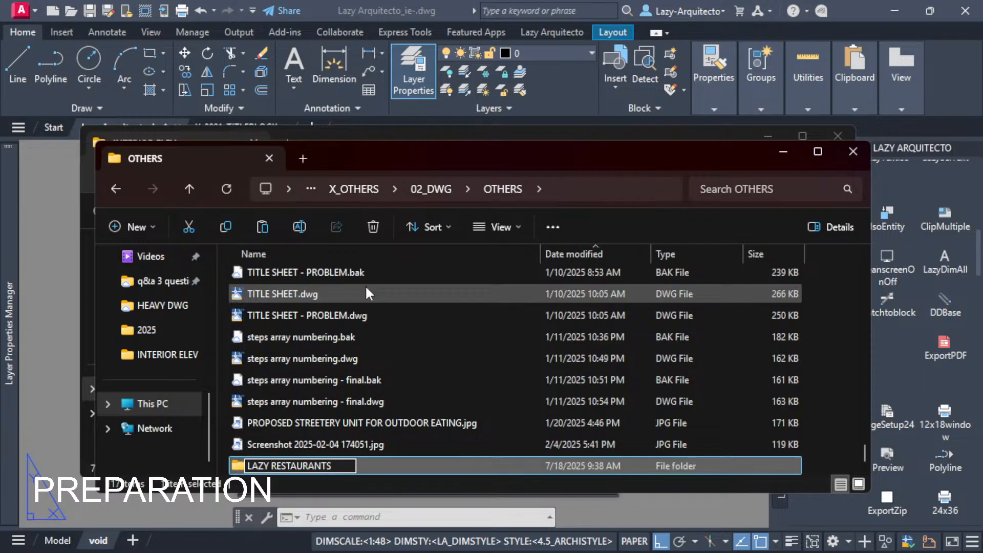
key("Return")
key("Return")
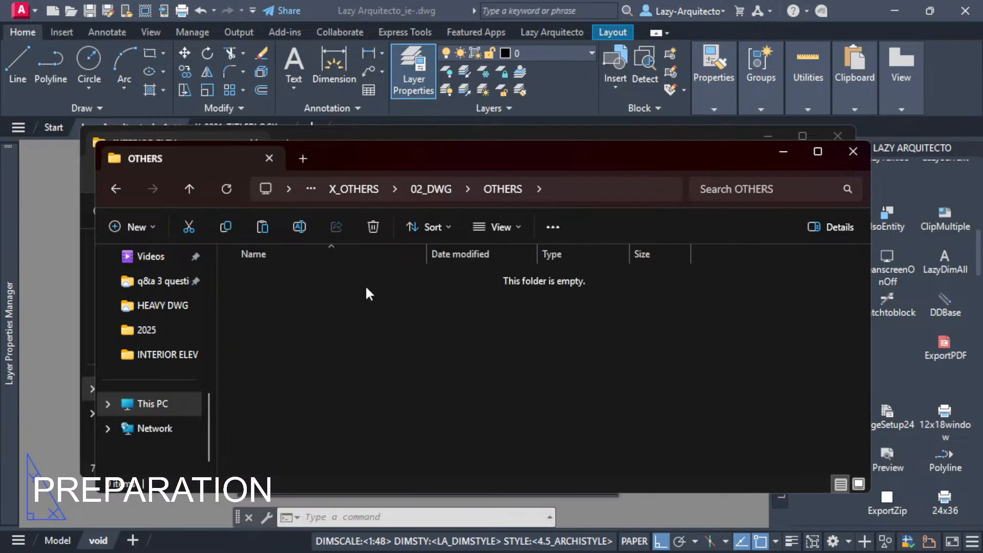
Create a subfolder named NJ inside LAZY RESTAURANTS.
left_click(134, 227)
left_click(211, 217)
type("NJ")
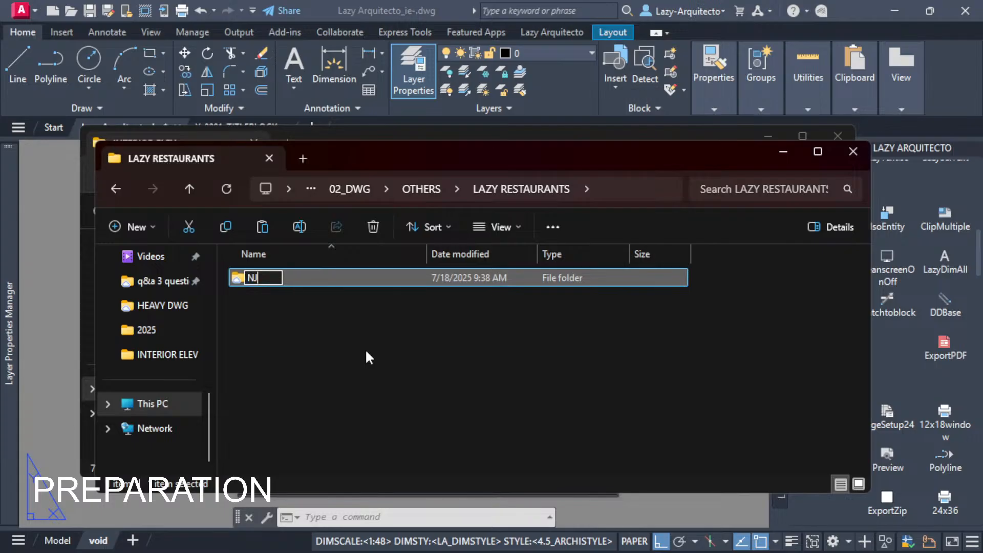
key("Return")
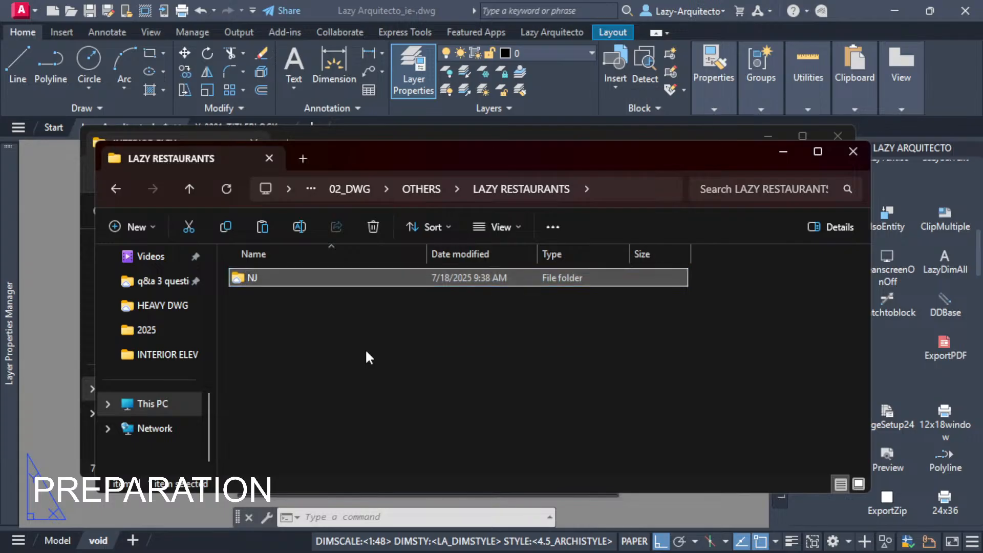
Create a second subfolder beside NJ and name it PA.
left_click(136, 225)
left_click(208, 221)
key("alt+d")
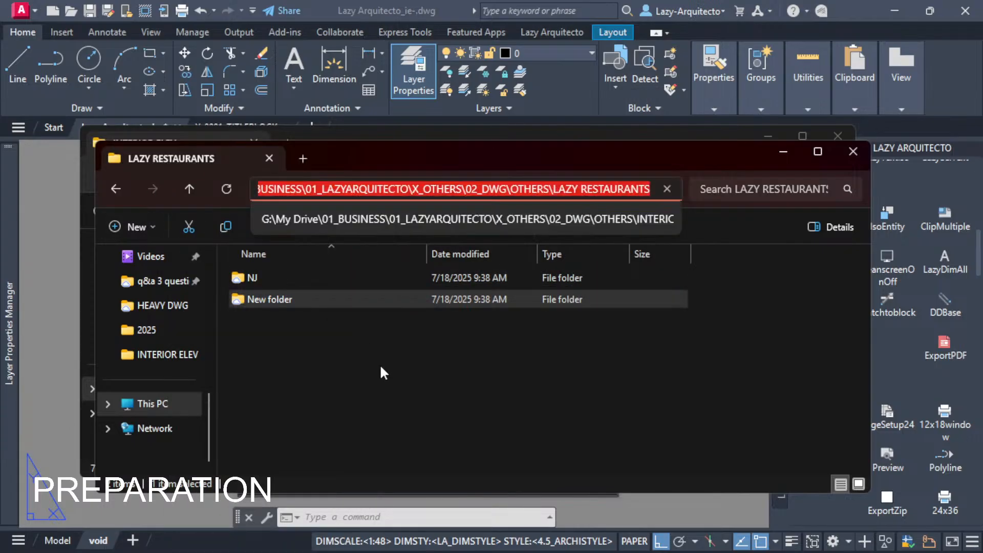
left_click(315, 304)
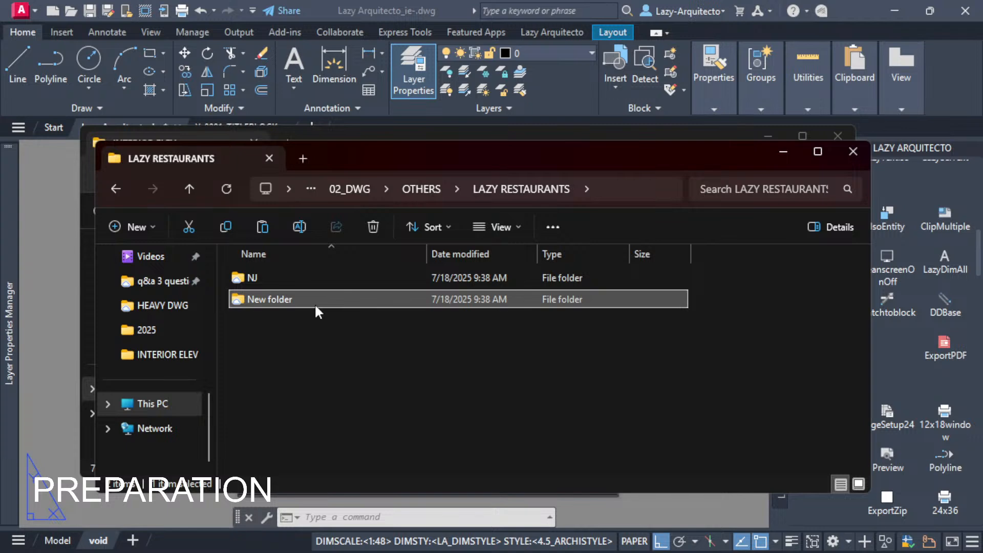
left_click(315, 304)
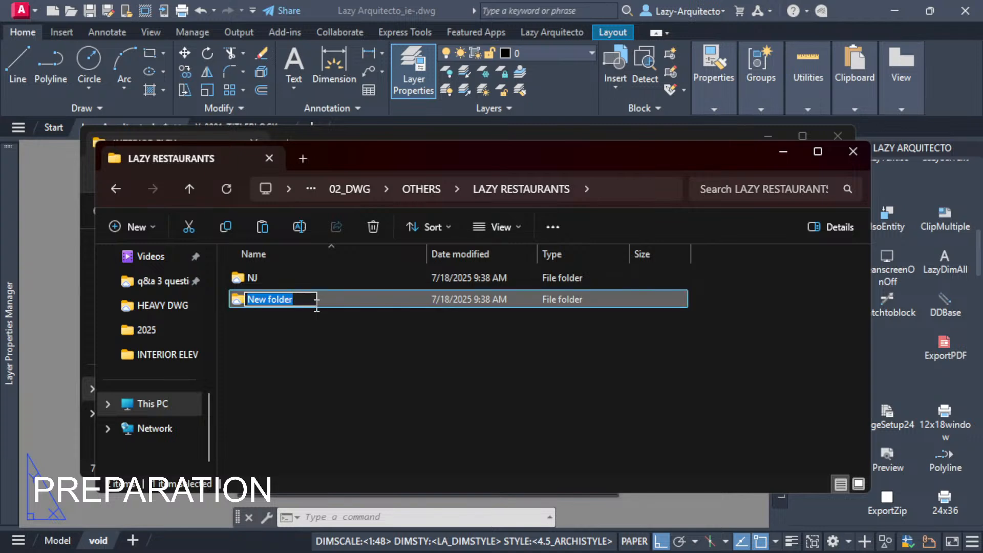
type("PA")
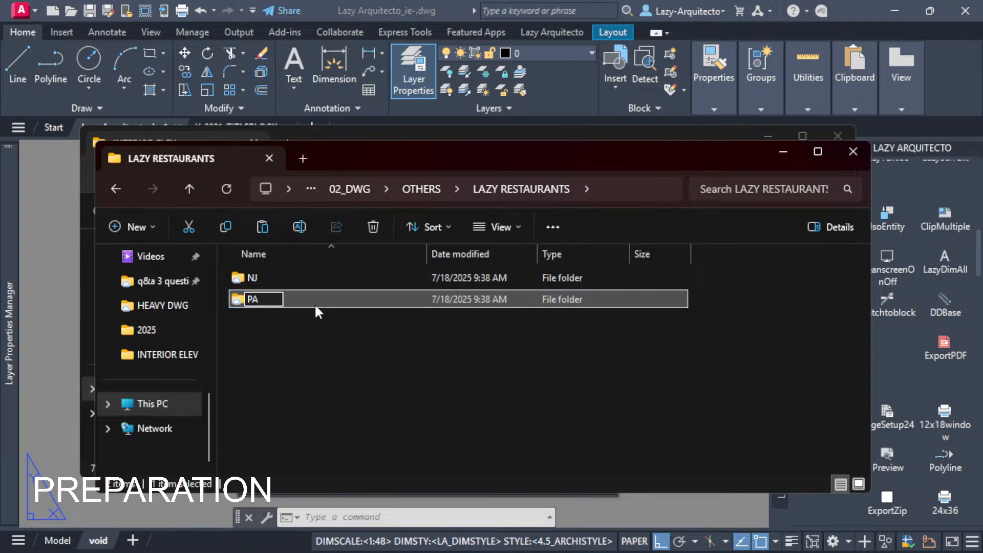
key("Return")
Rearrange the LAZY RESTAURANTS and INTERIOR ELEV folder windows so the INTERIOR ELEV files can be reached.
left_click_drag(347, 152, 379, 101)
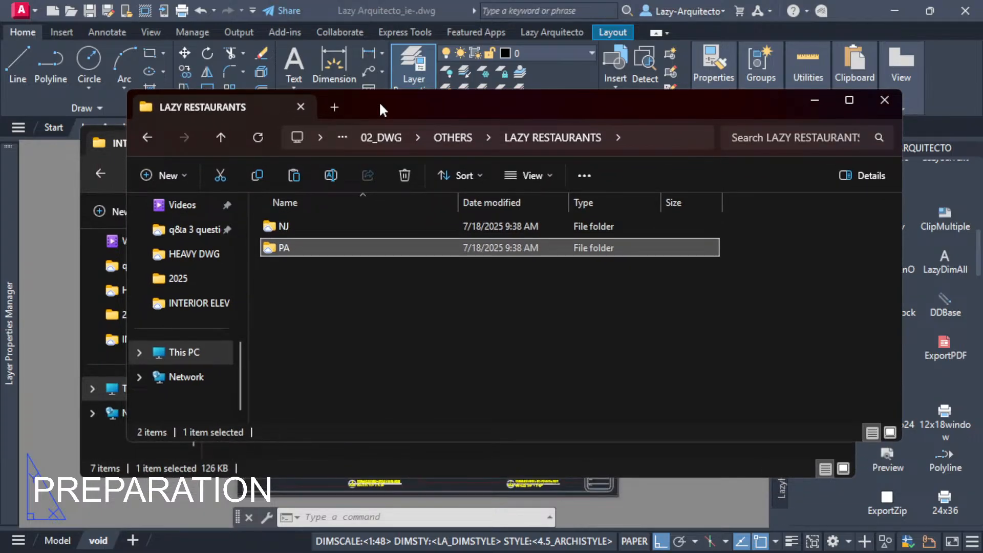
left_click_drag(383, 100, 361, 229)
left_click_drag(414, 139, 435, 59)
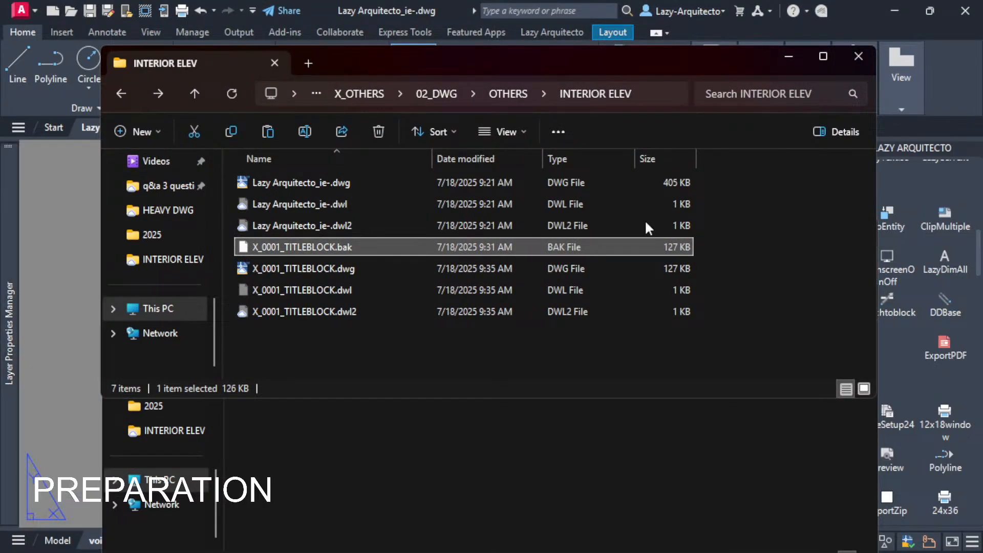
Switch to AutoCAD and close the Lazy Arquitecto_ie- and X_0001_TITLEBLOCK drawings, saving the changes to Lazy Arquitecto_ie-.
left_click(89, 195)
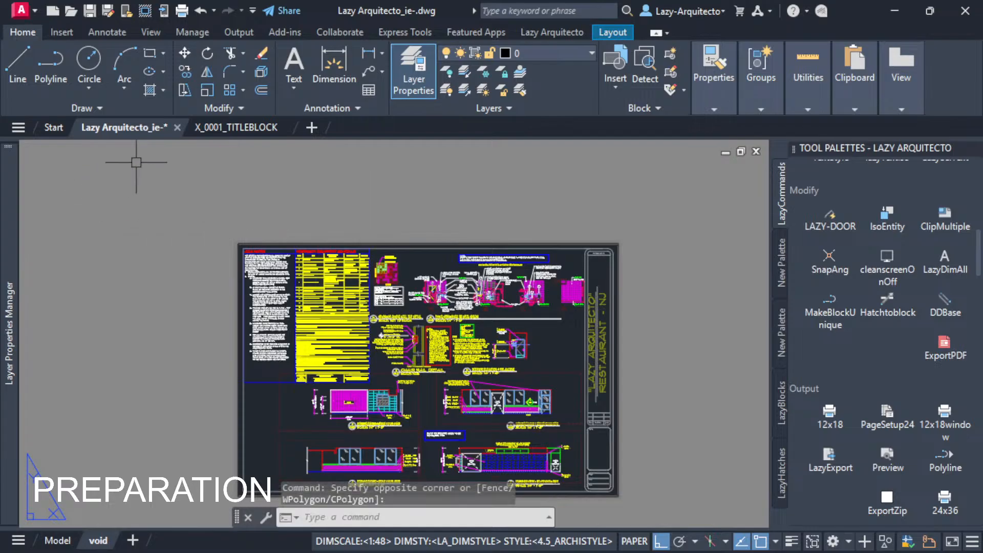
left_click(177, 129)
left_click(465, 323)
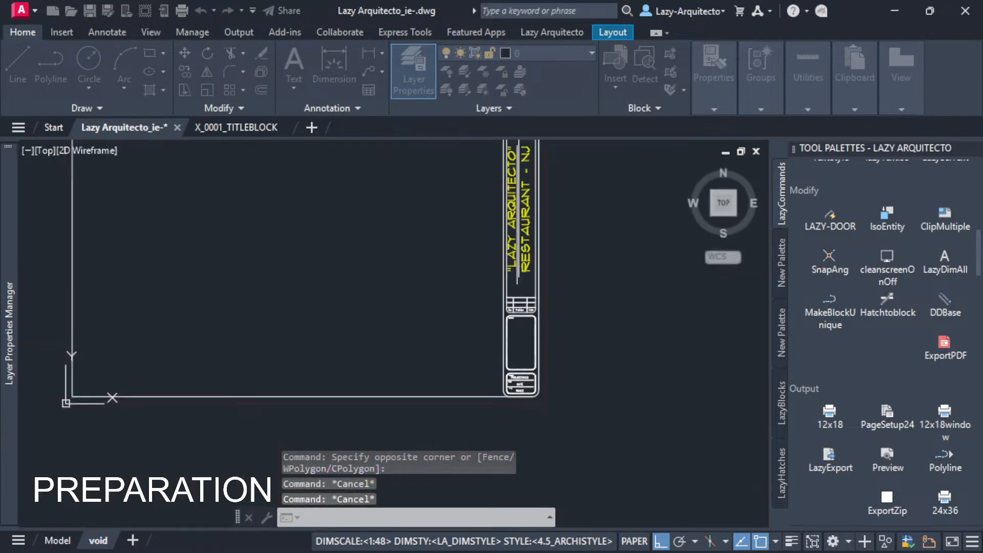
left_click(177, 127)
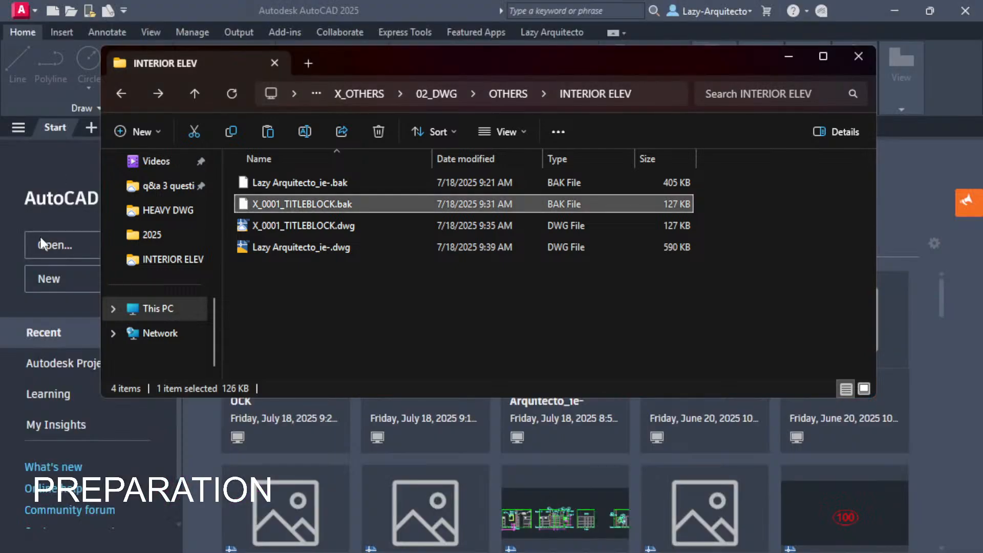
Copy X_0001_TITLEBLOCK.dwg and Lazy Arquitecto_ie-.dwg from the INTERIOR ELEV folder into the NJ folder, closing the INTERIOR ELEV window.
left_click(303, 263)
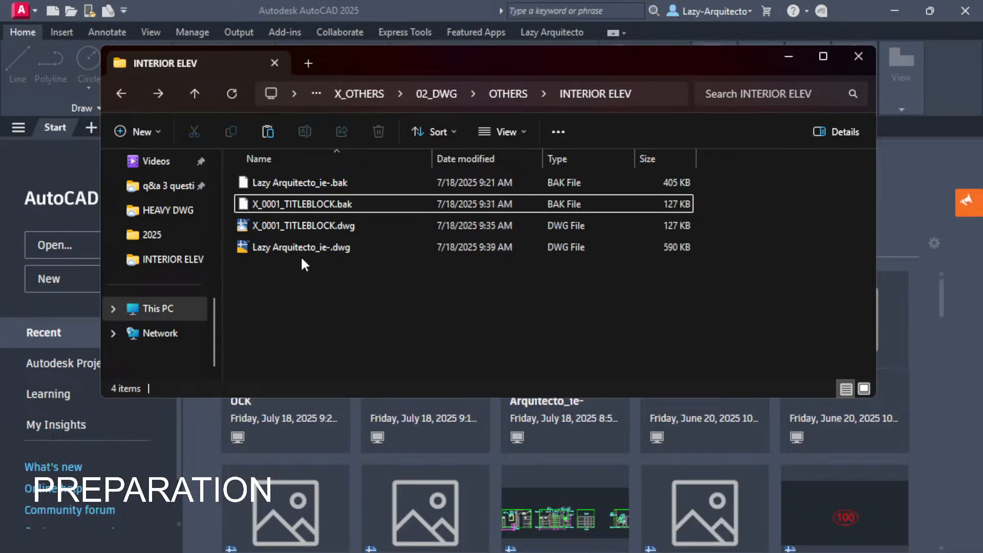
left_click(297, 226)
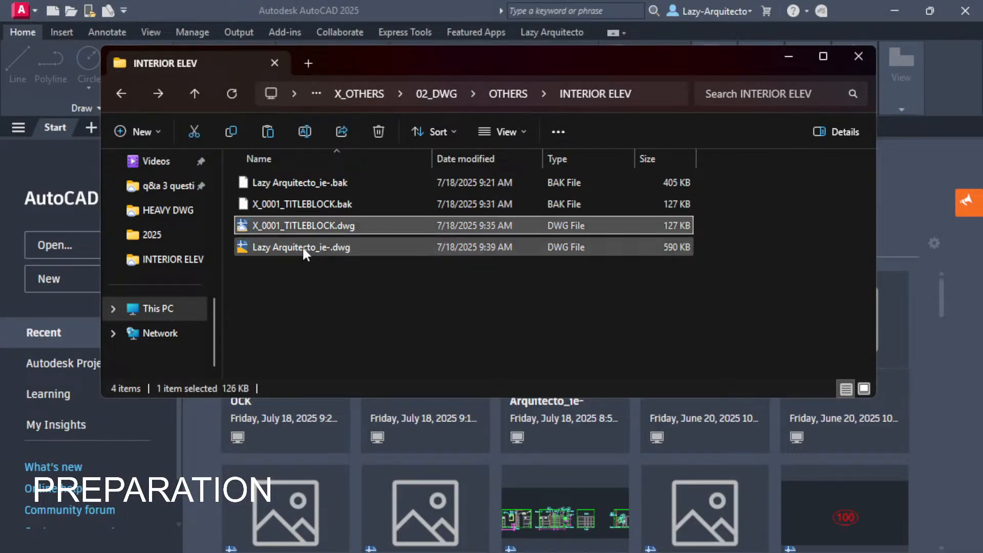
left_click(303, 248, "ctrl")
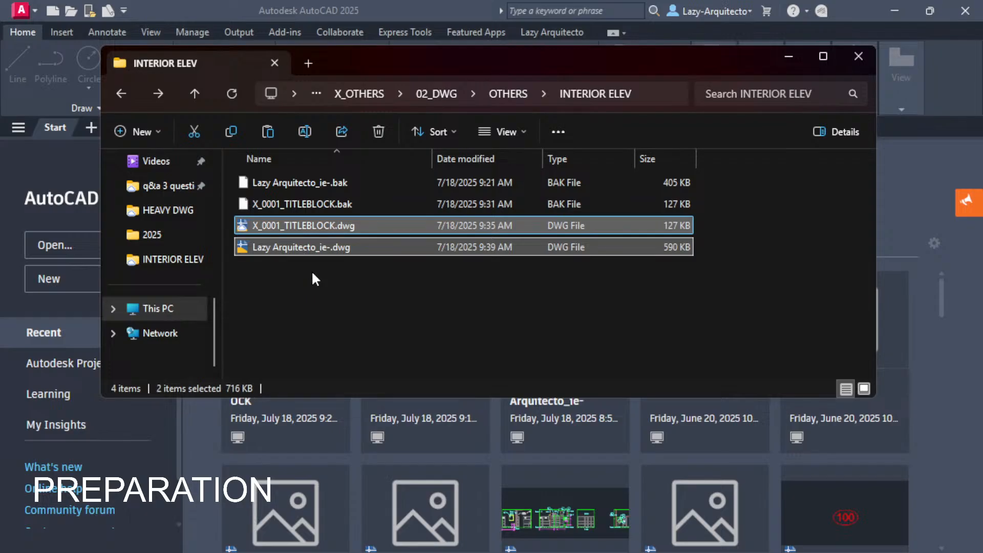
left_click(859, 57)
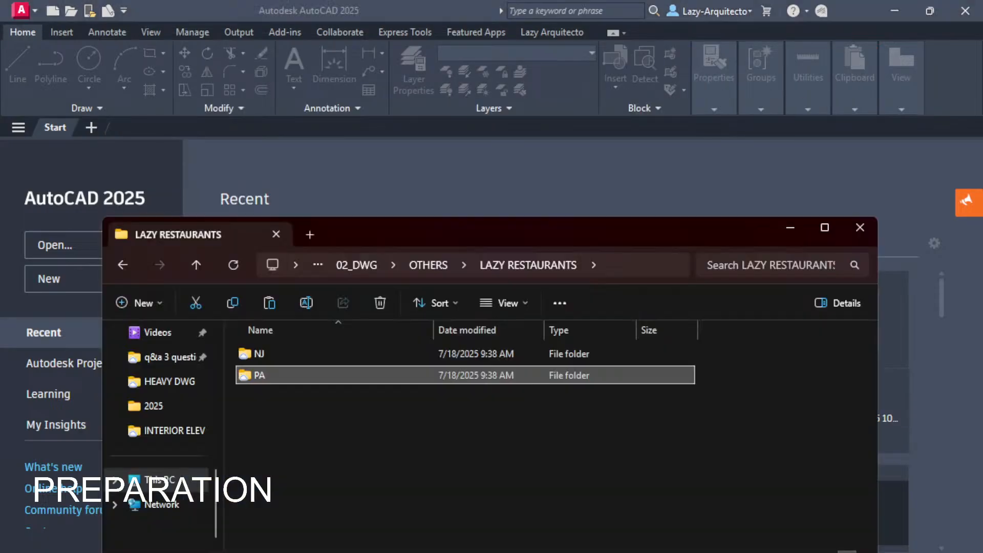
left_click_drag(390, 228, 360, 140)
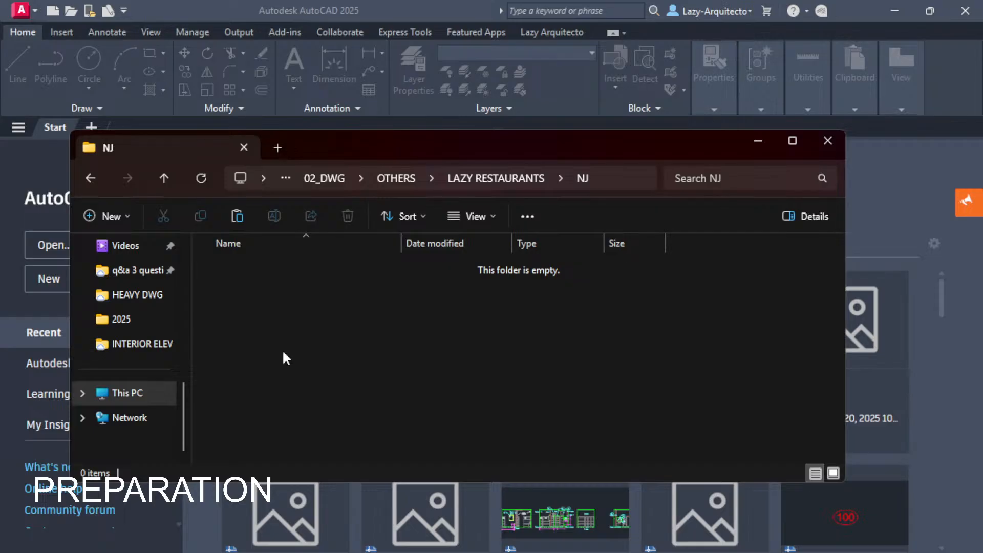
Add the prefix "0001_" to the name of the copied Lazy Arquitecto_ie-.dwg in the NJ folder.
left_click(246, 267)
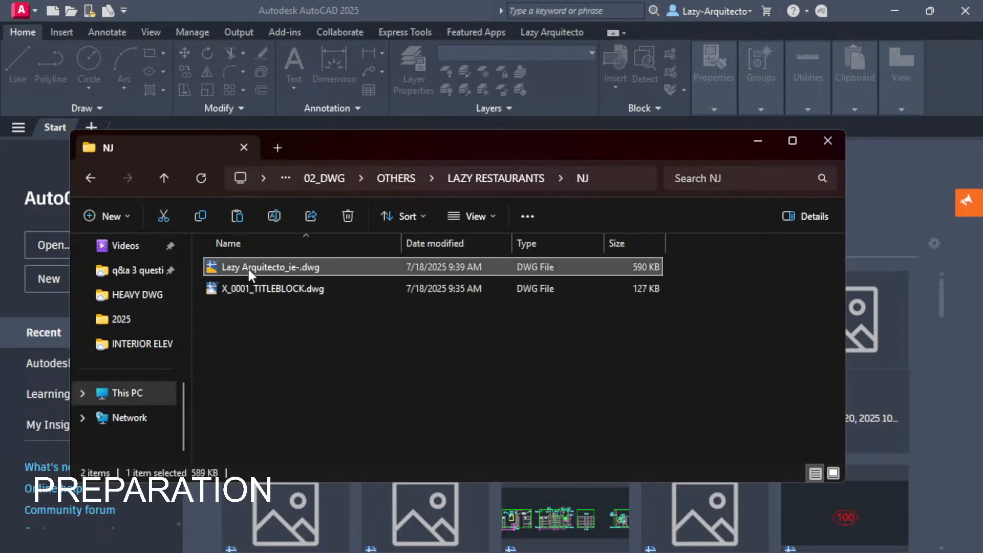
left_click(247, 268)
left_click(224, 268)
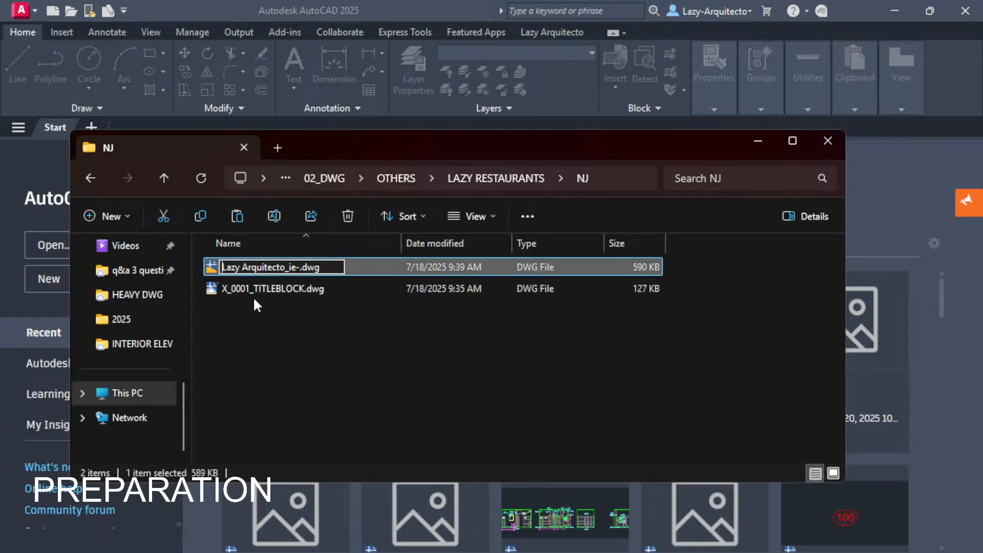
type("001")
key("BackSpace")
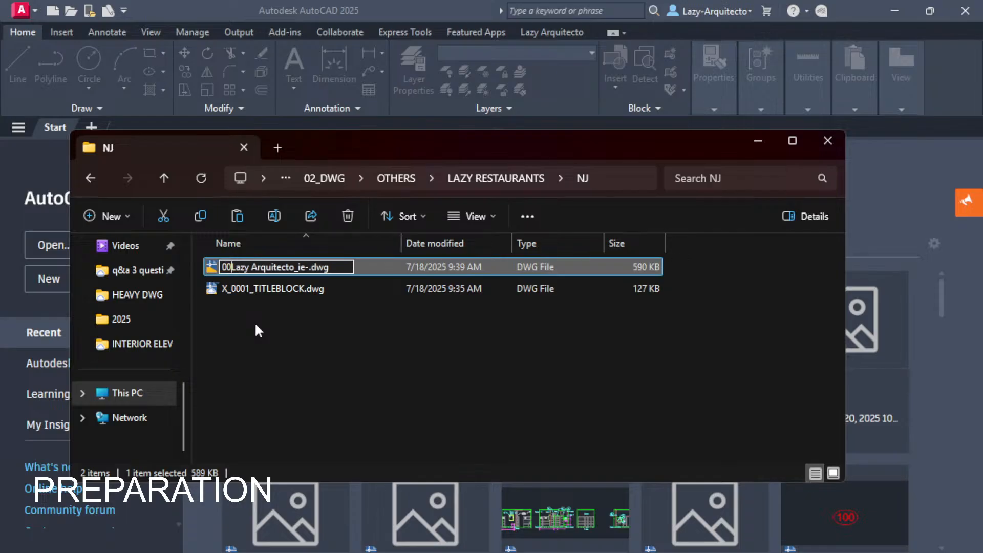
type("01_")
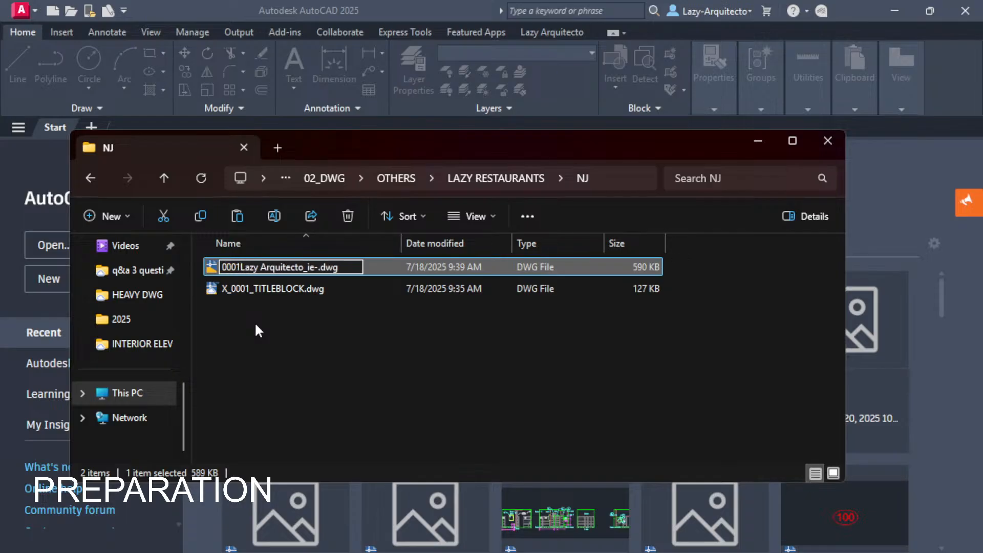
Insert " NJ" after "Arquitecto" in the file name, making it 0001_Lazy Arquitecto NJ_ie-.dwg.
left_click(313, 267)
left_click_drag(315, 266, 321, 267)
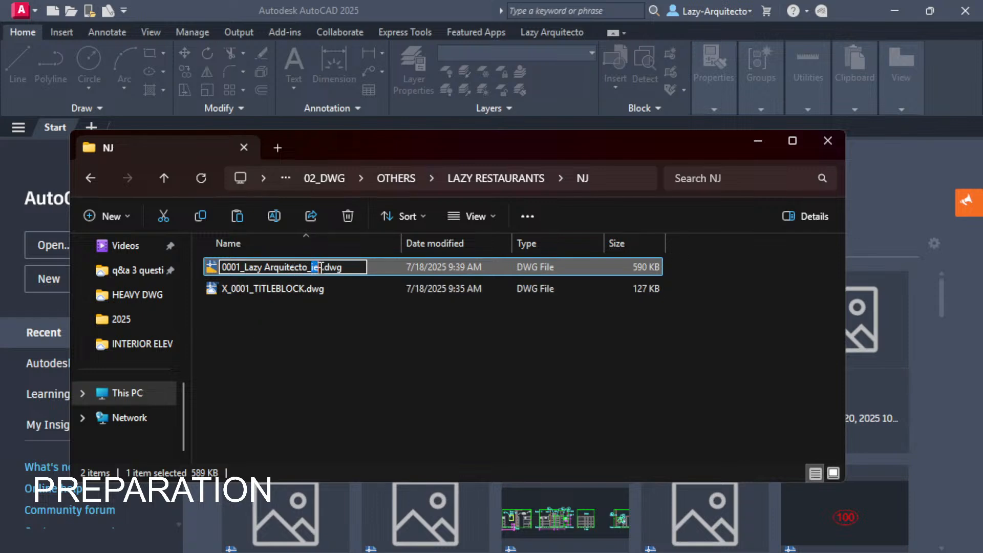
left_click(299, 267)
type("nj")
key("BackSpace")
key("BackSpace")
type("NJ")
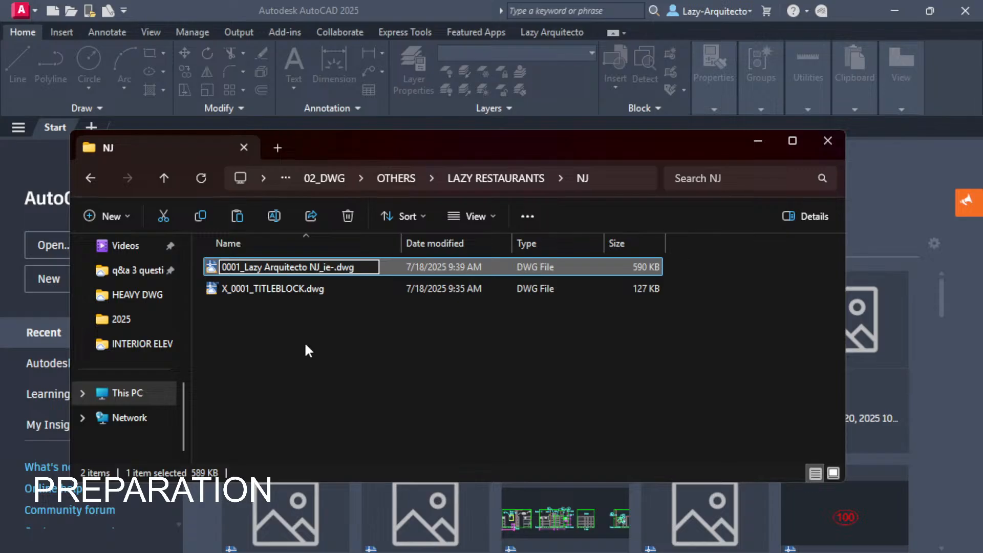
key("BackSpace")
key("BackSpace")
key("BackSpace")
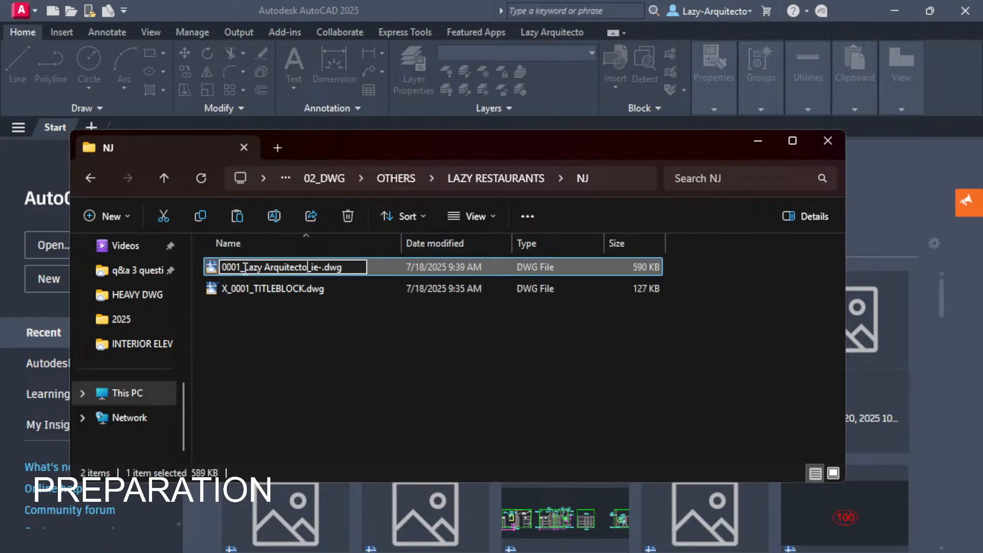
type("NJ")
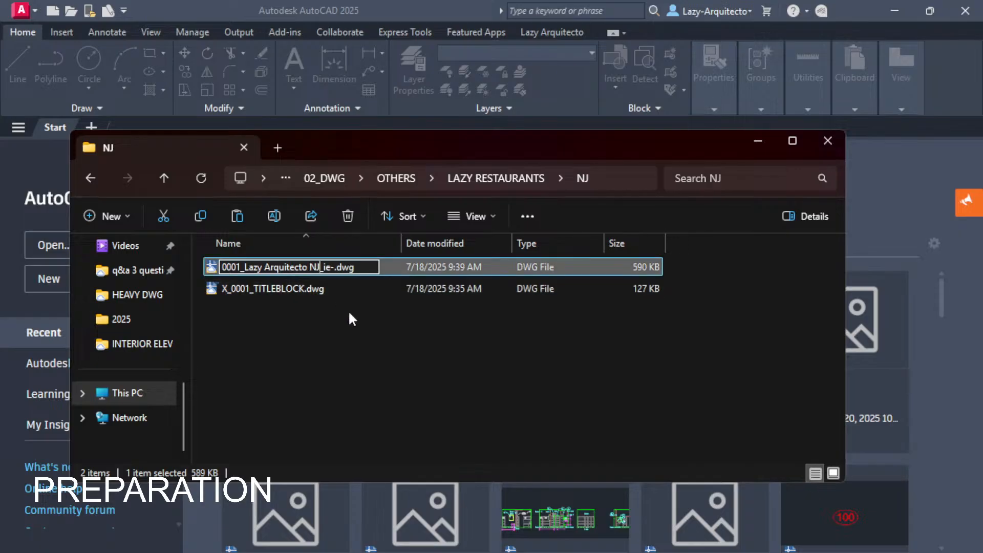
left_click(358, 338)
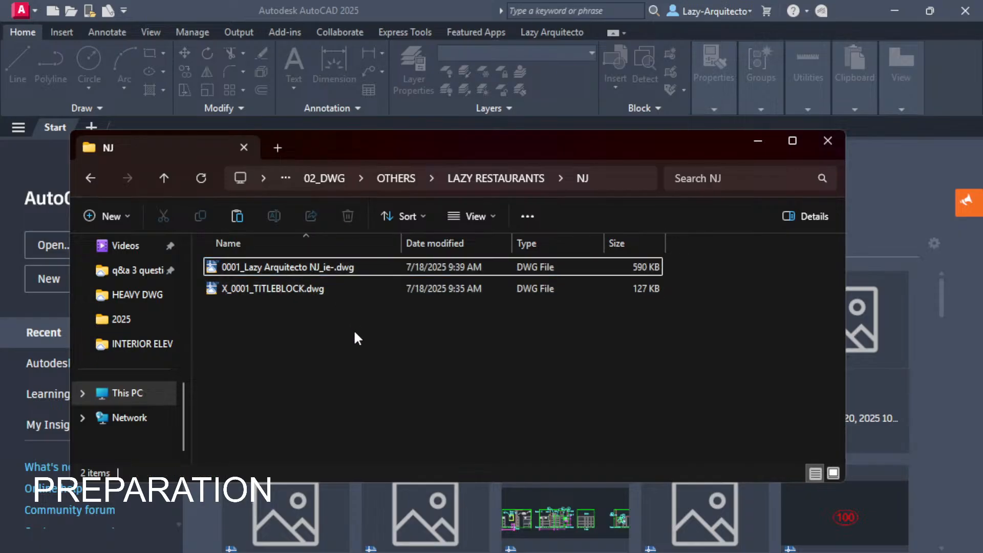
Open 0001_Lazy Arquitecto NJ_ie-.dwg in AutoCAD and close it again, saving the changes.
left_click(300, 284)
left_click(294, 268)
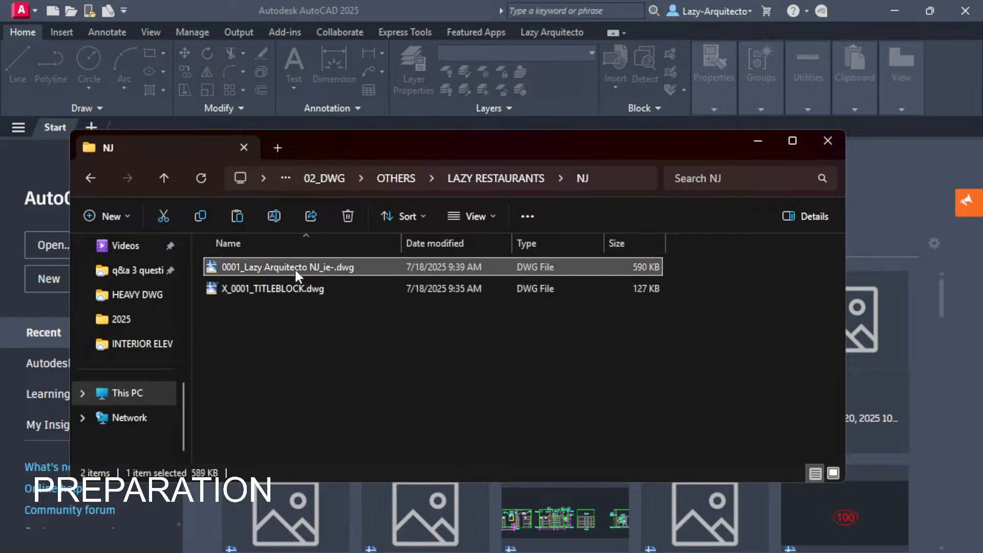
double_click(295, 270)
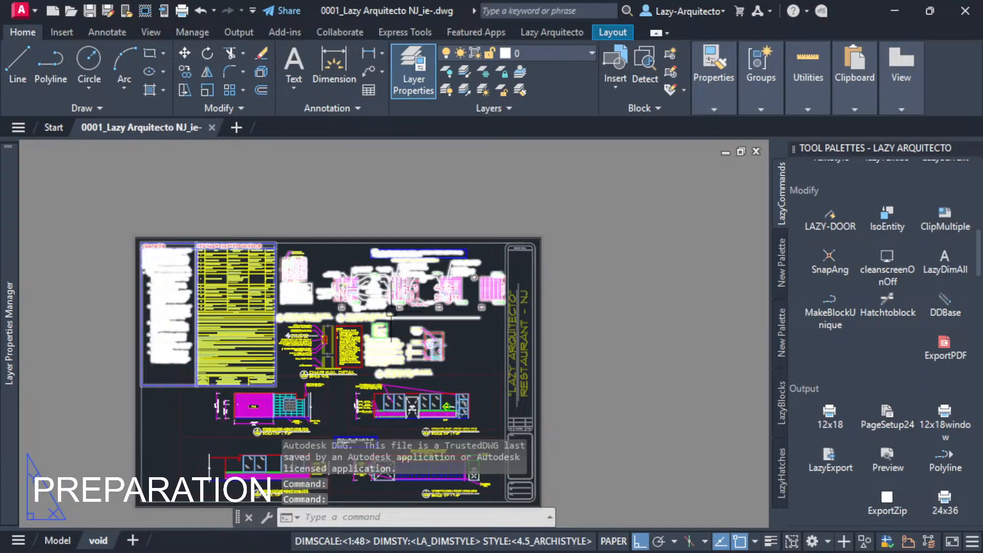
middle_click_drag(406, 341, 418, 342)
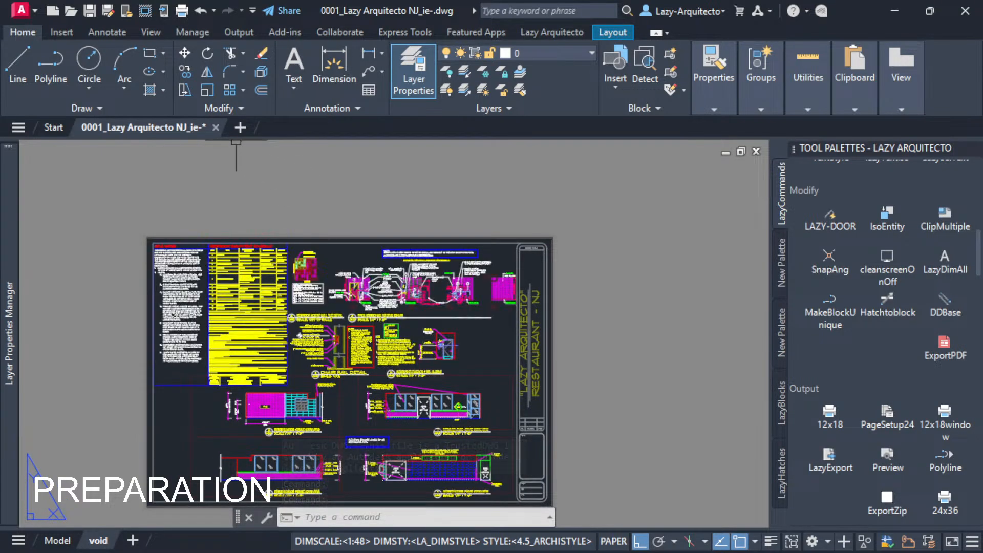
left_click(216, 127)
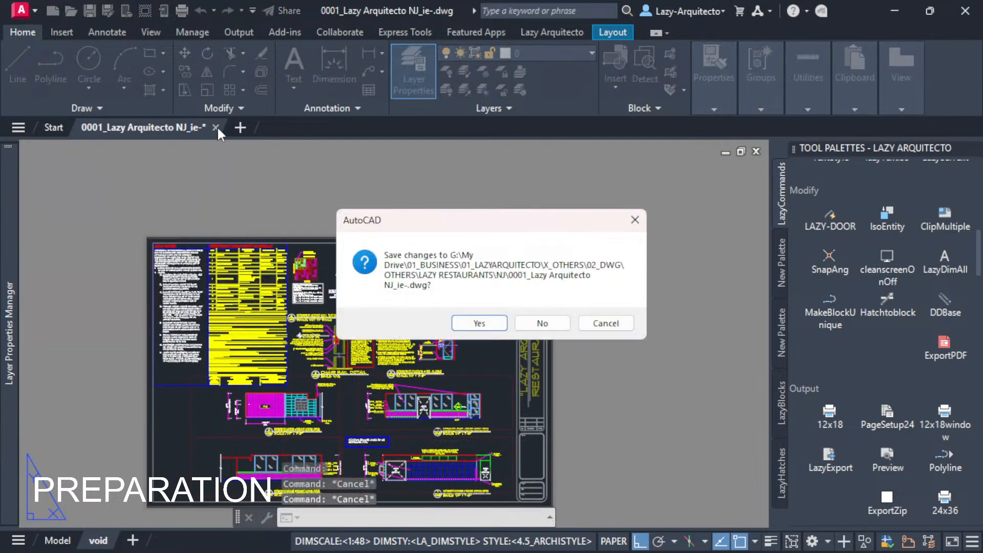
left_click(486, 328)
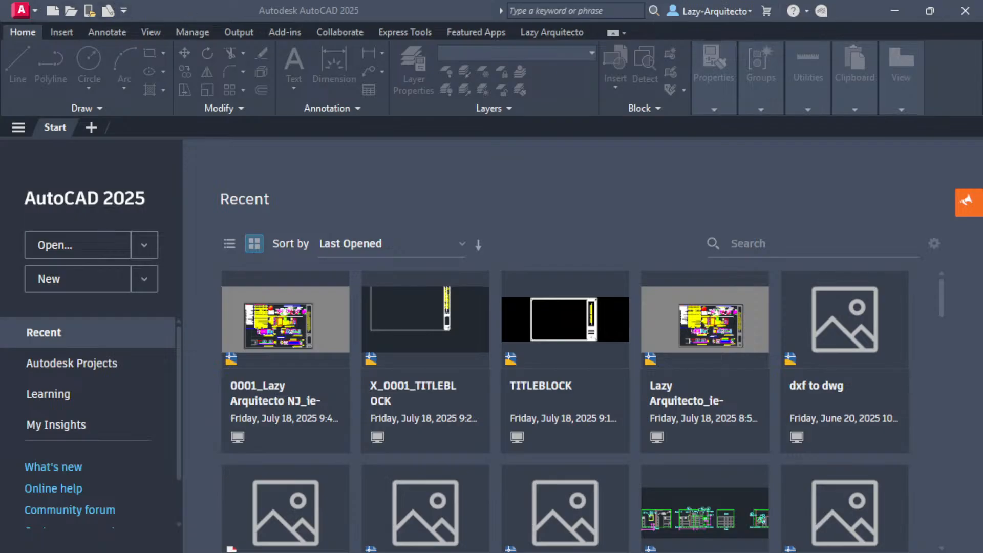
Switch to File Explorer, view the subfolders of LAZY RESTAURANTS and reopen the NJ folder.
key("alt+Tab")
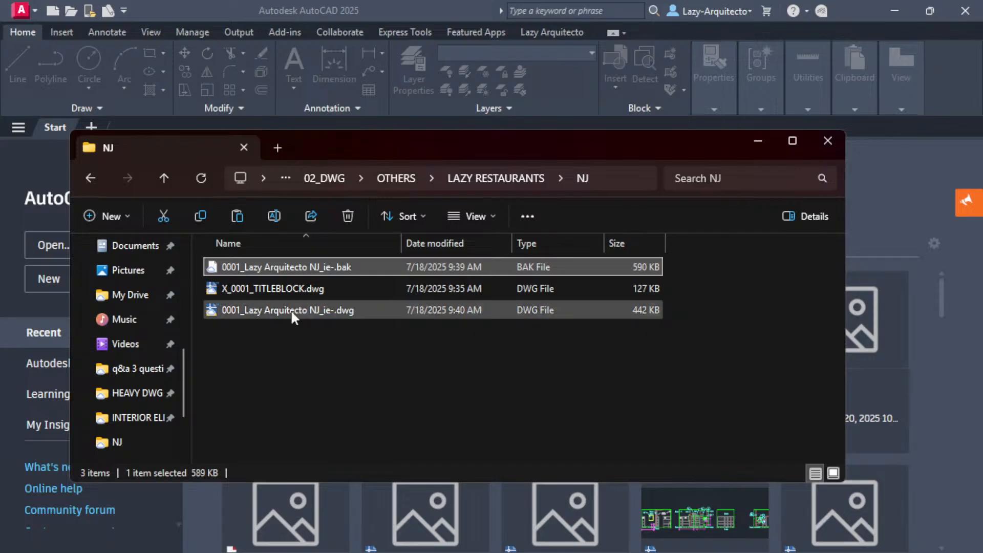
left_click_drag(330, 145, 367, 158)
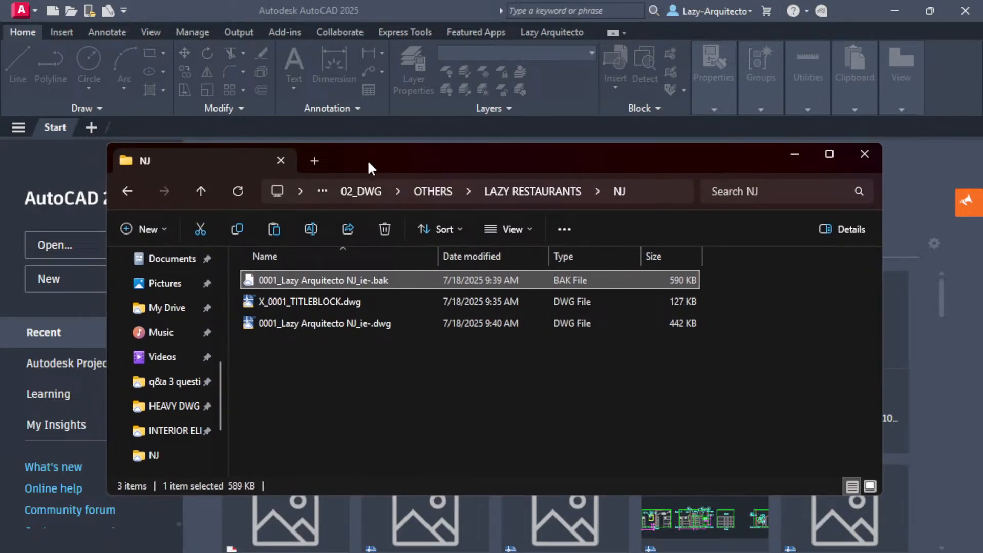
left_click_drag(368, 162, 392, 169)
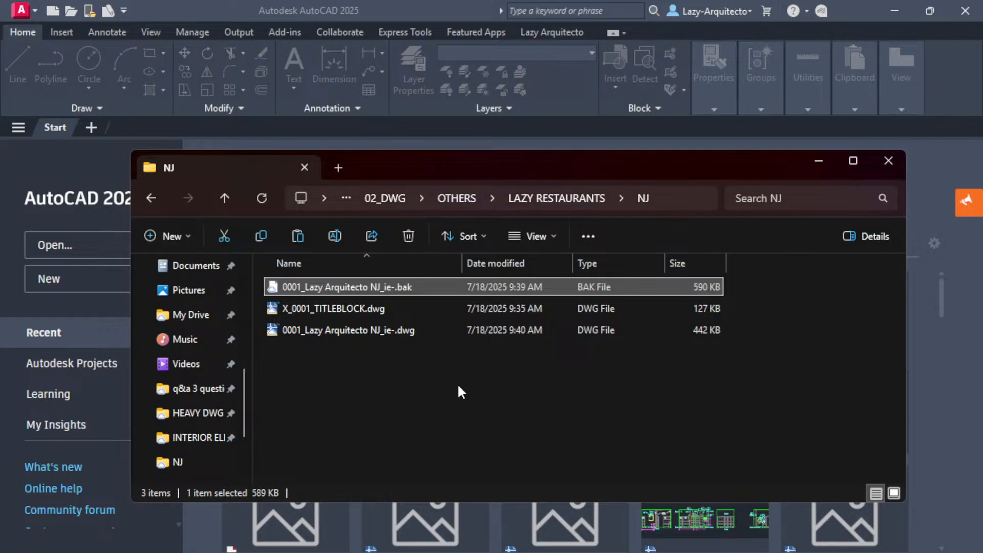
left_click(530, 199)
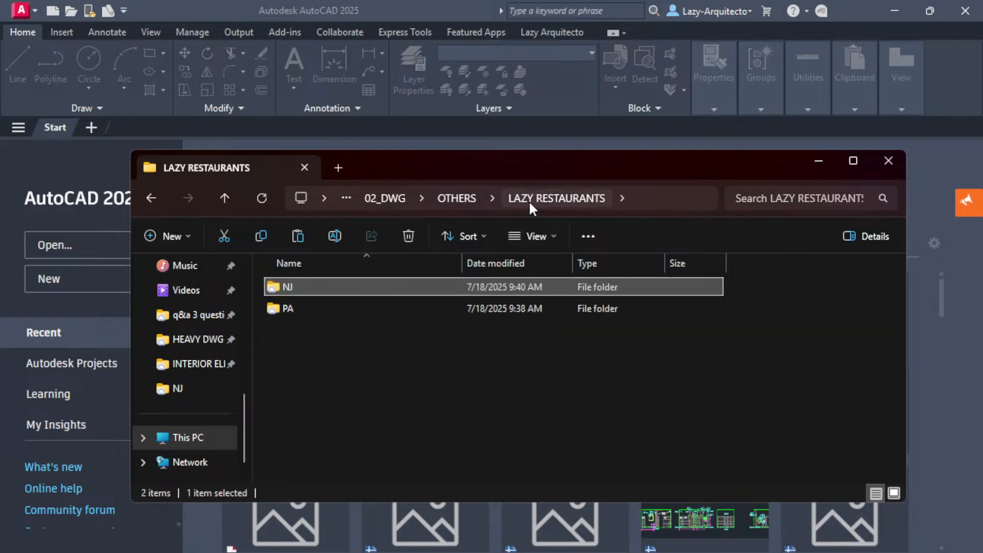
left_click(383, 309)
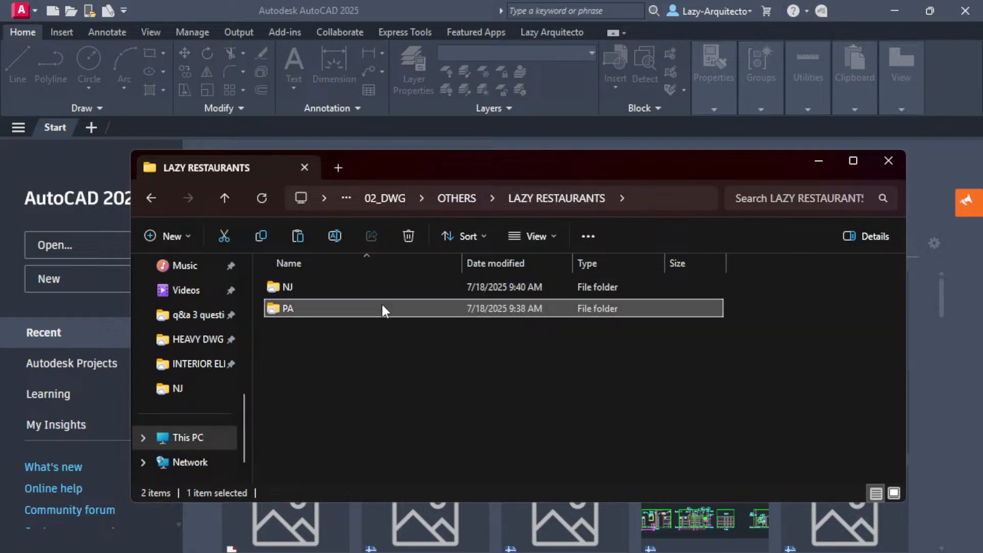
double_click(347, 294)
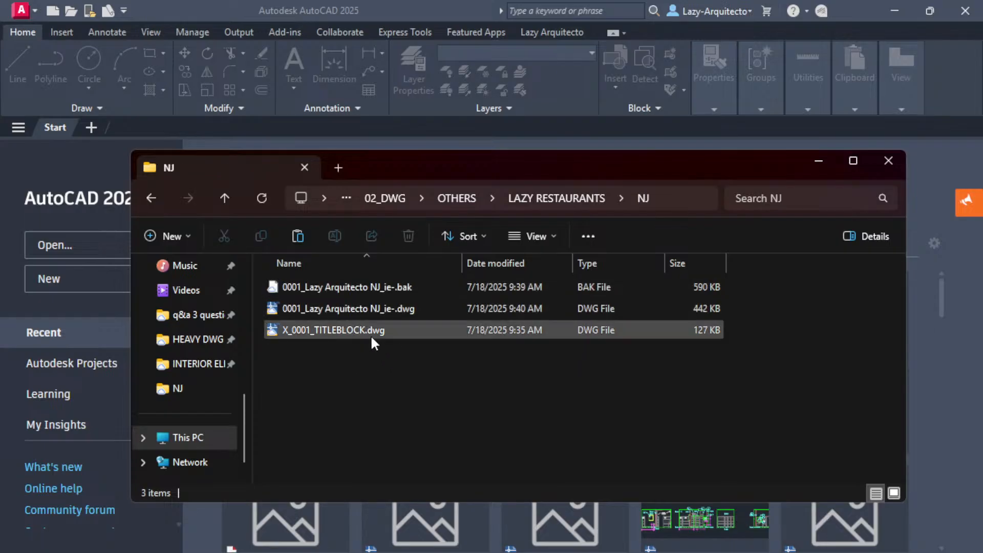
Open 0001_Lazy Arquitecto NJ_ie-.dwg in AutoCAD, review its sheet layout and title block, and close it without saving.
double_click(381, 310)
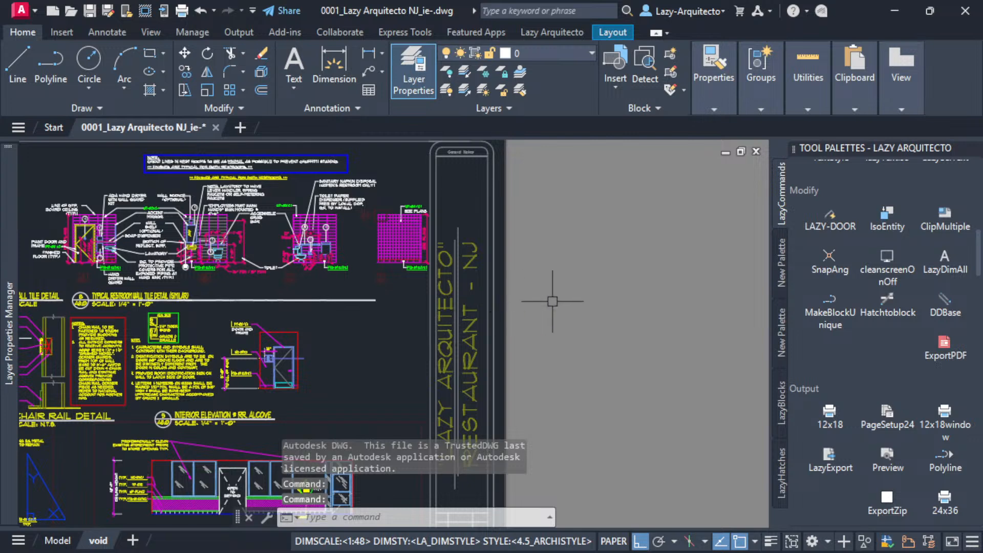
middle_click_drag(578, 346, 624, 341)
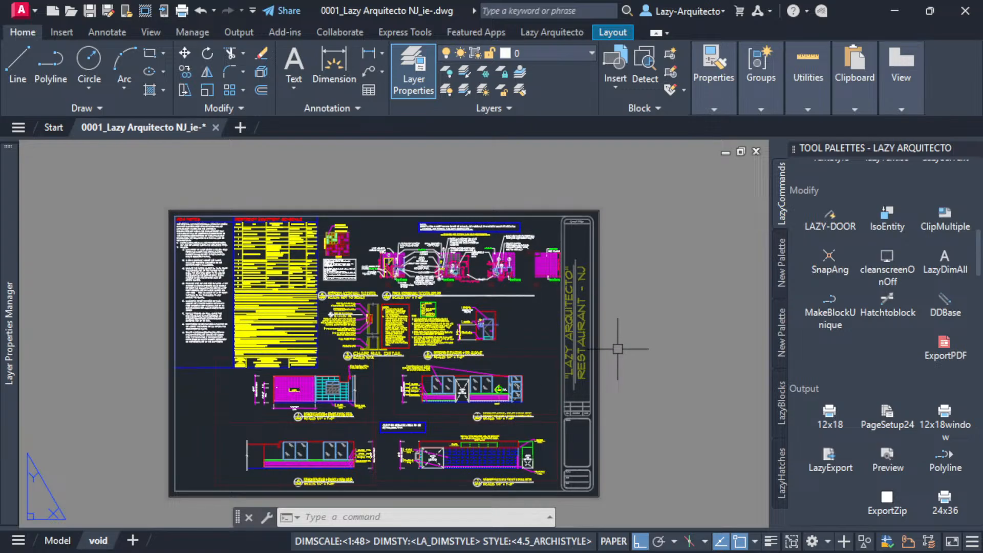
left_click(216, 128)
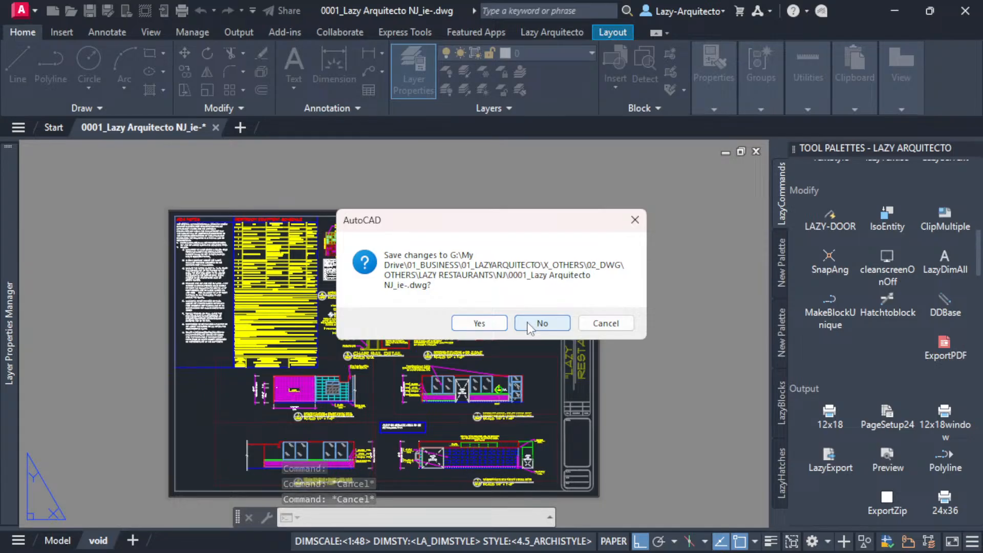
left_click(529, 326)
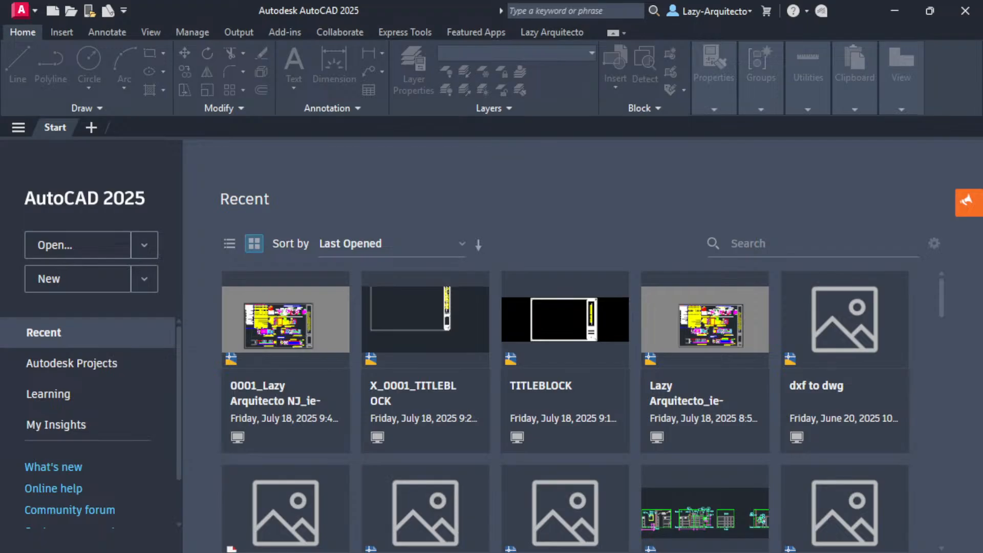
Copy 0001_Lazy Arquitecto NJ_ie-.dwg and X_0001_TITLEBLOCK.dwg from the NJ folder into the PA folder.
key("alt+Tab")
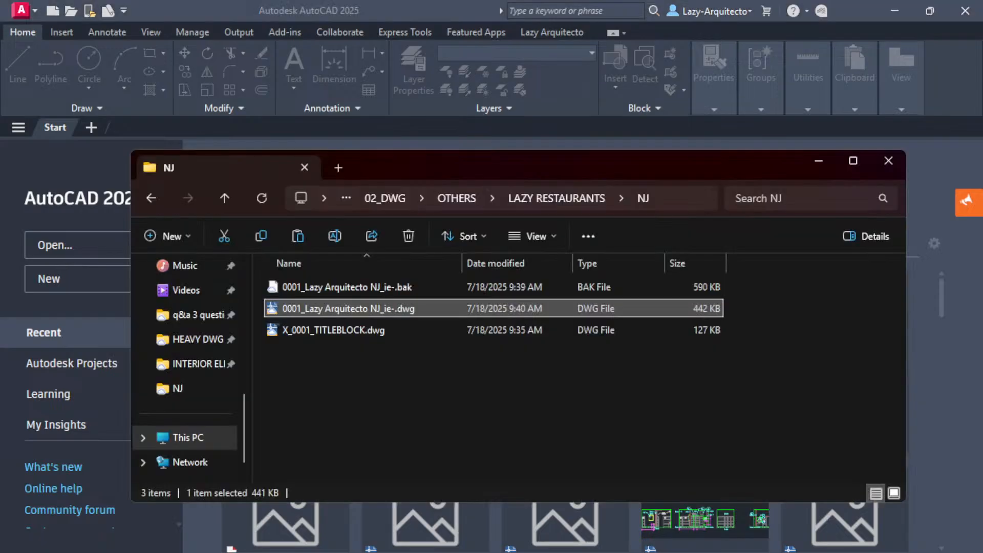
left_click(336, 361)
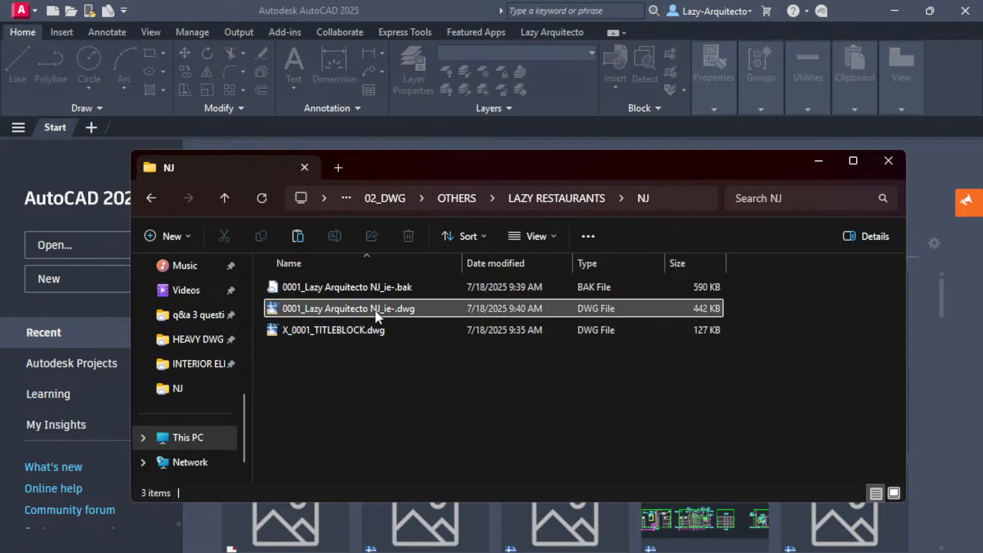
left_click(527, 199)
left_click(309, 309)
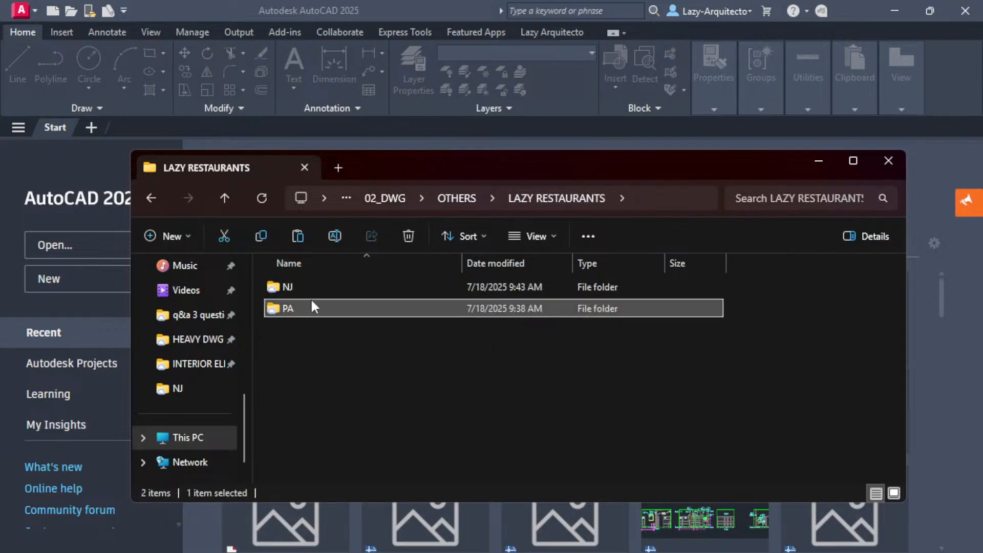
double_click(314, 288)
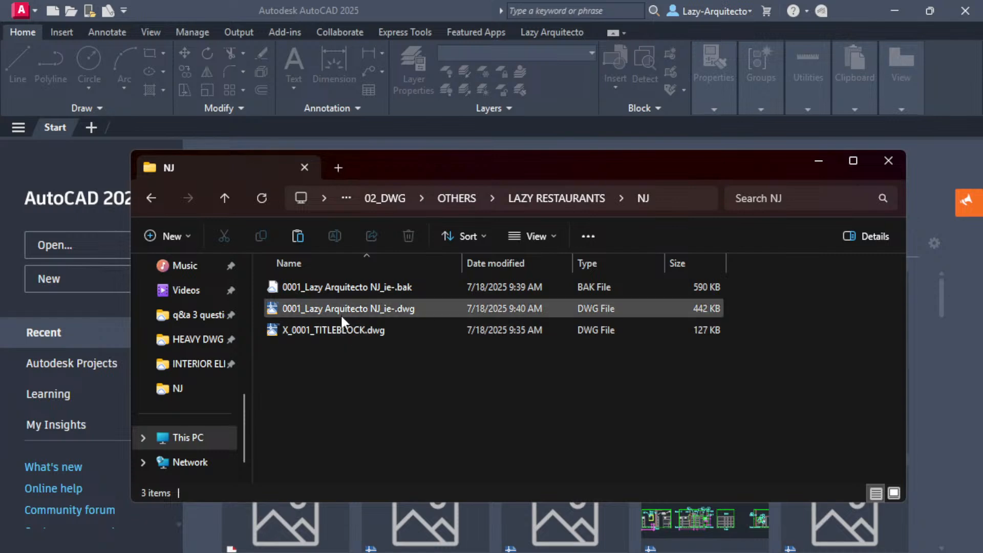
left_click(328, 331)
left_click(314, 309, "ctrl")
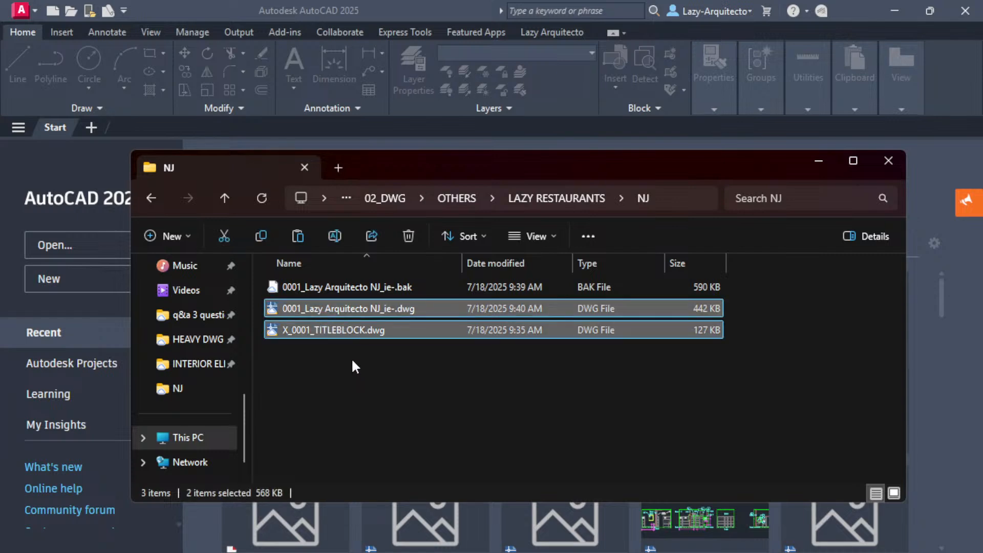
left_click(515, 198)
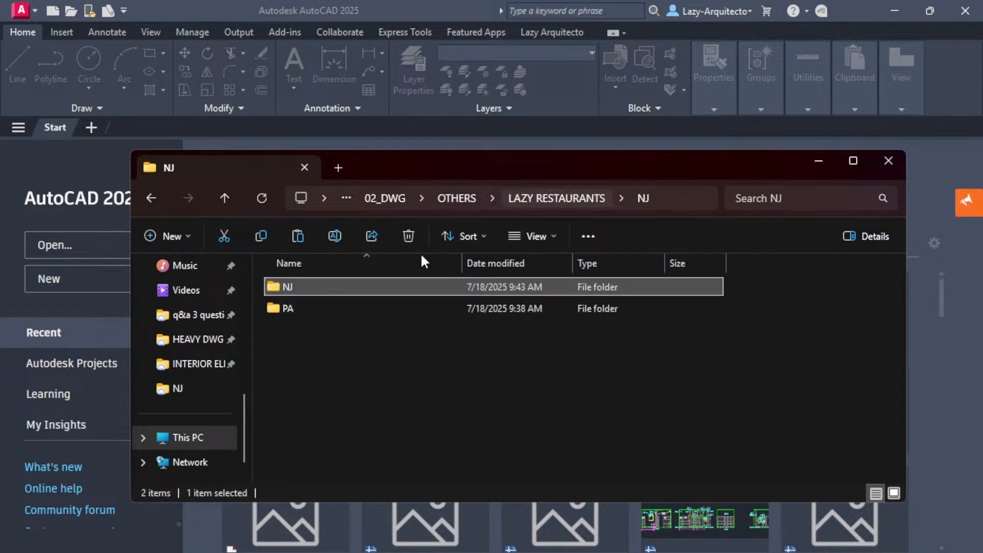
double_click(332, 309)
key("ctrl+v")
left_click(358, 373)
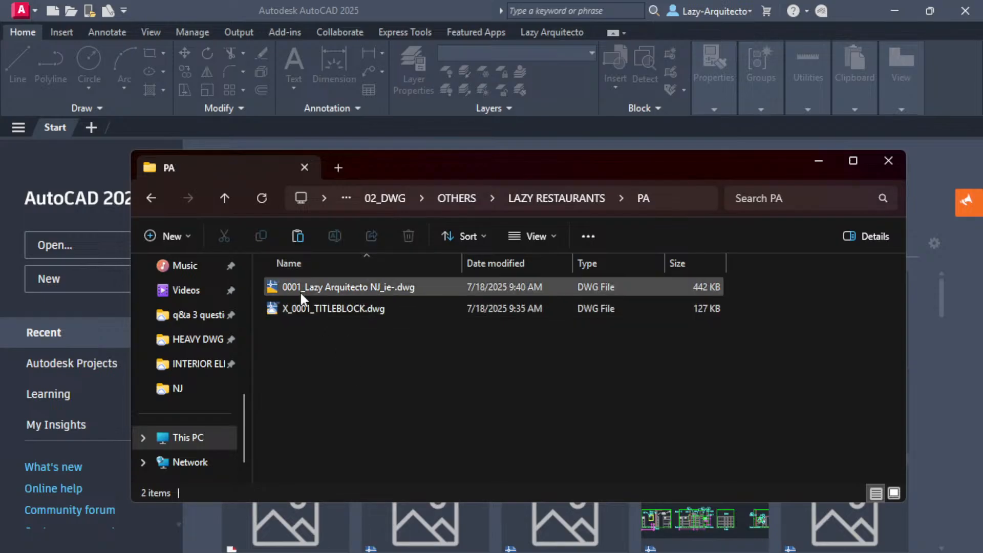
Rename the title block copy in the PA folder as X_0002_TITLEBLOCK.dwg.
left_click(308, 312)
left_click(309, 309)
left_click(310, 309)
key("BackSpace")
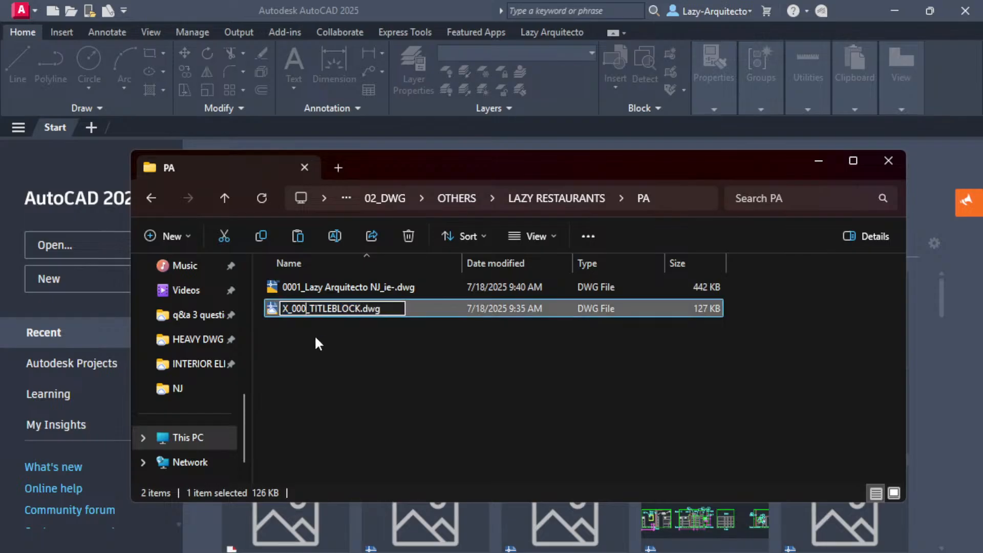
type("2")
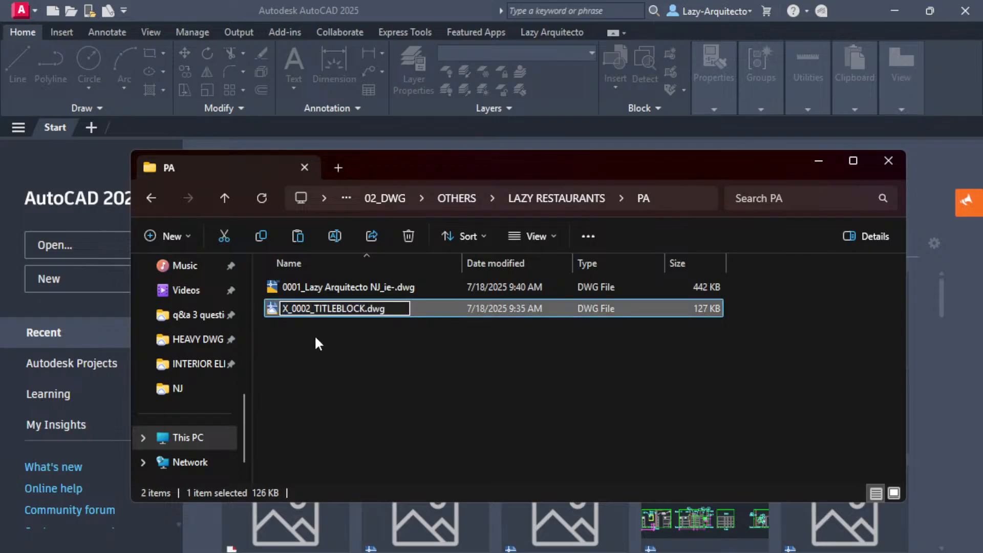
left_click(316, 339)
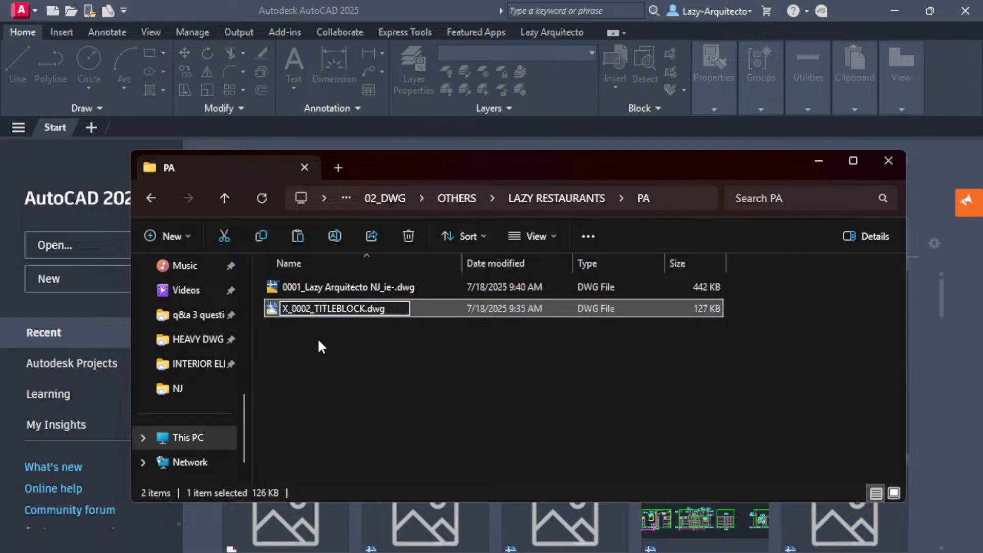
Change the number prefix of the interior elevation copy in the PA folder to 0002.
left_click(301, 288)
key("F2")
left_click(303, 288)
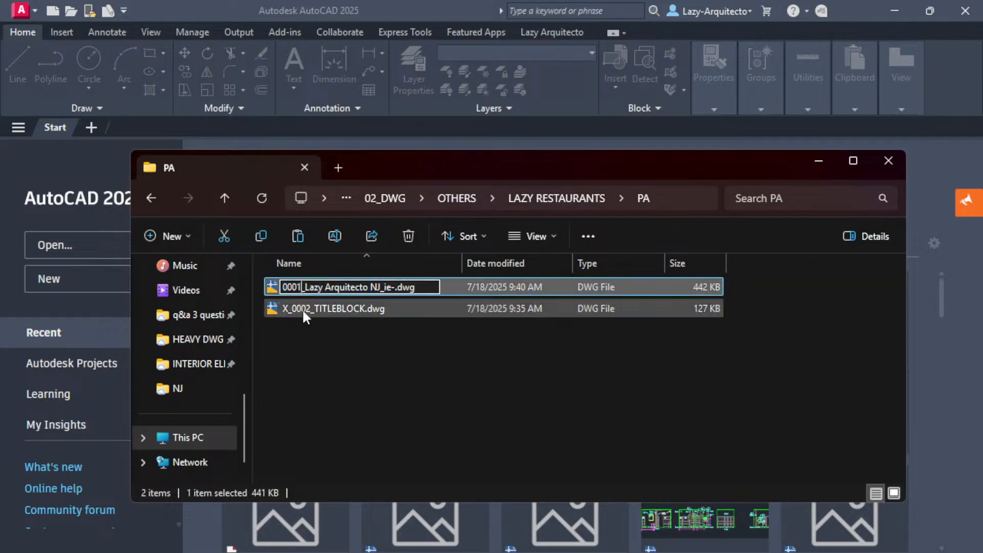
key("BackSpace")
type("2")
key("Return")
left_click(336, 350)
Replace "NJ" with "PA" in the drawing's file name, making it 0002_Lazy Arquitecto PA_ie-.dwg.
left_click(344, 309)
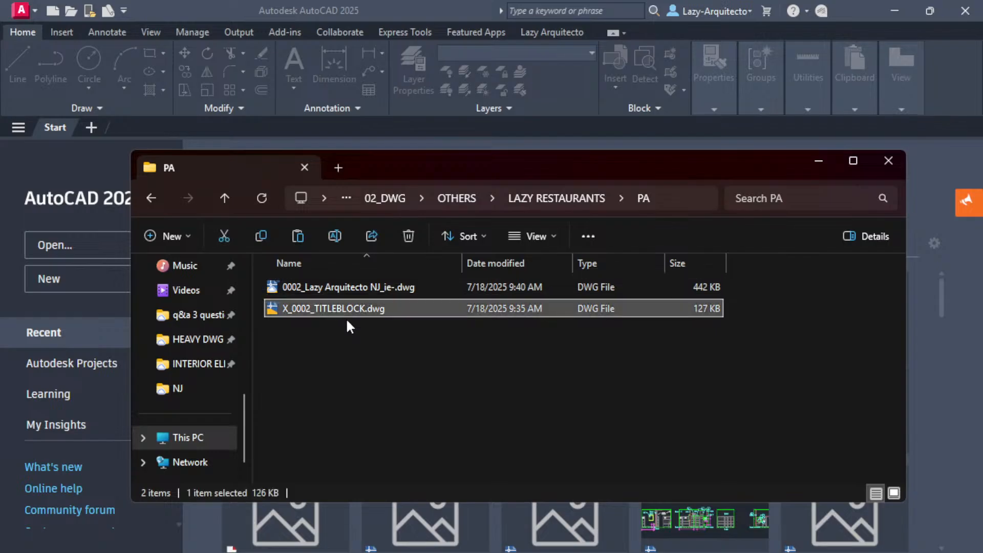
left_click(369, 287)
left_click(370, 287)
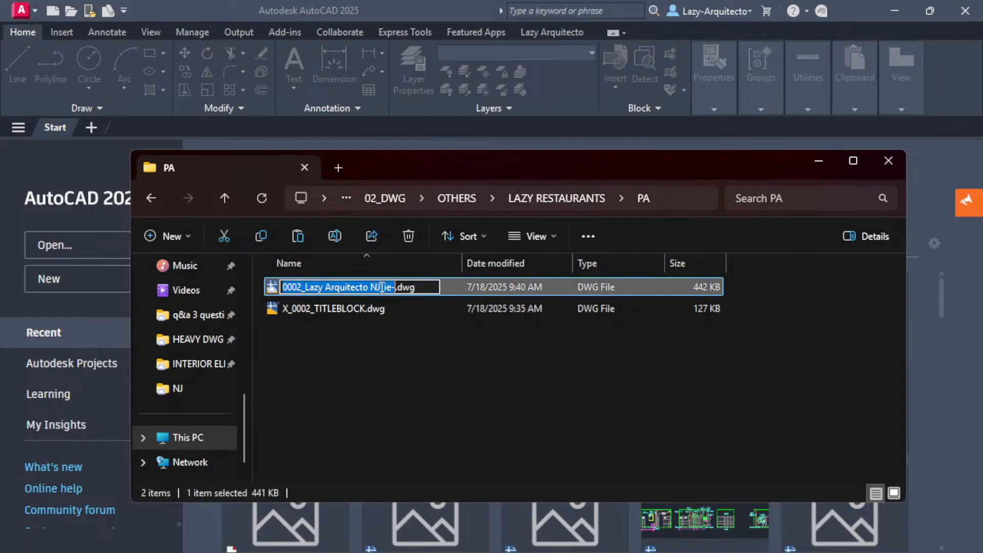
key("BackSpace")
key("BackSpace")
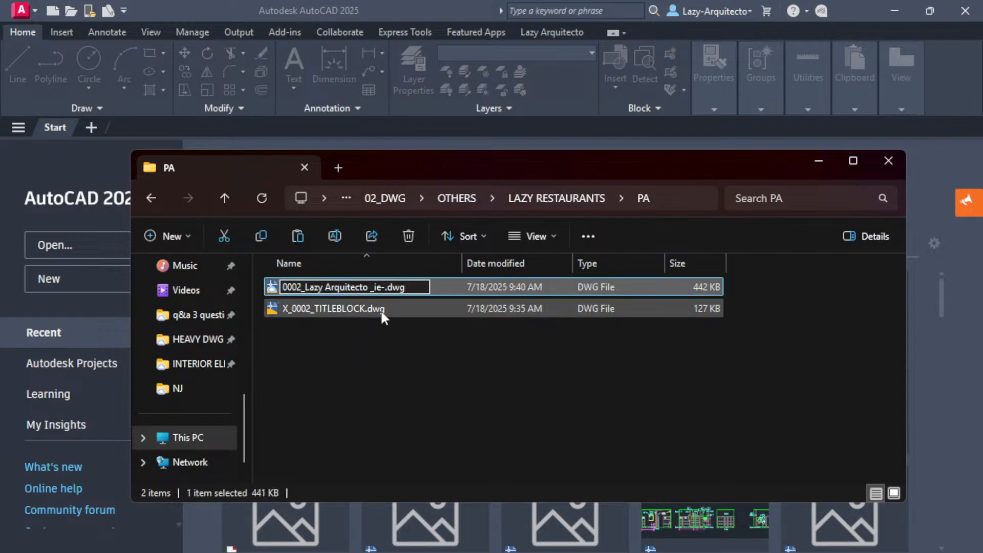
type("PA")
key("Return")
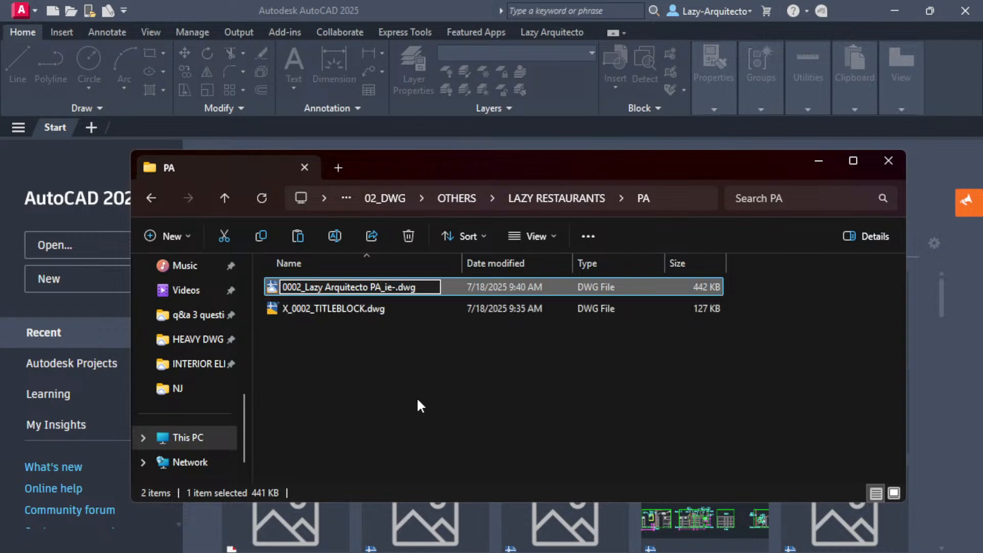
Open X_0002_TITLEBLOCK.dwg from the PA folder in AutoCAD.
double_click(357, 310)
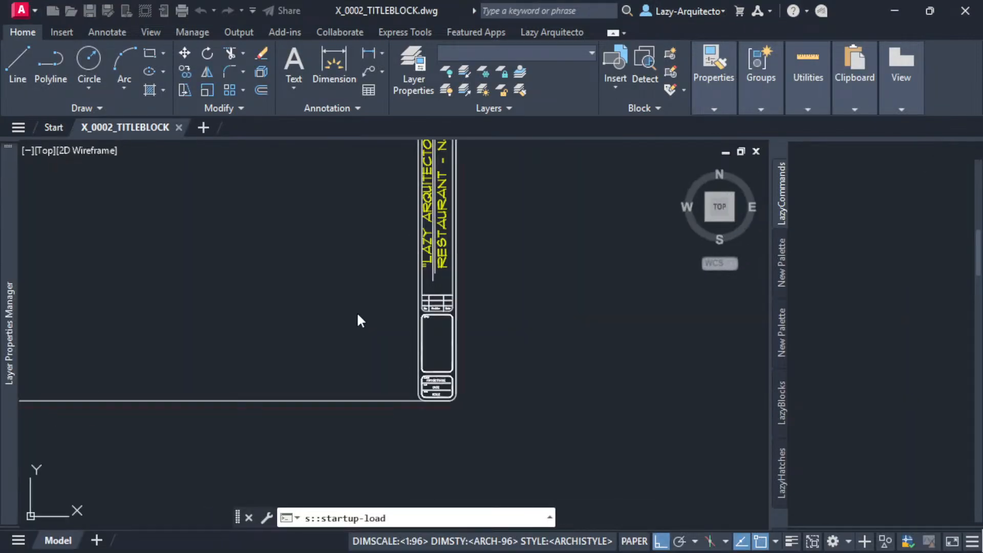
mouse_move(366, 292)
middle_mouse_down()
mouse_move(417, 298)
mouse_move(518, 374)
middle_mouse_up()
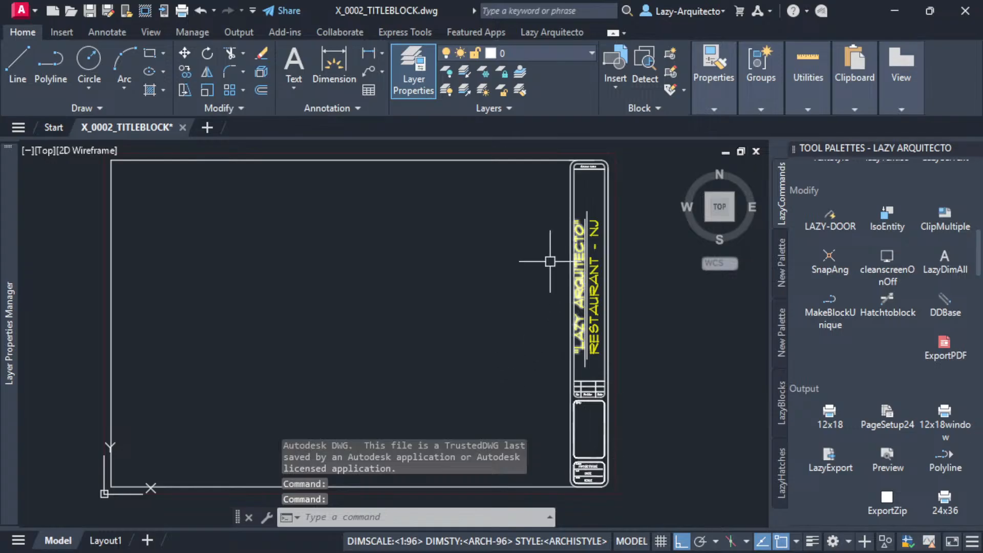
scroll(599, 464, "up", 3)
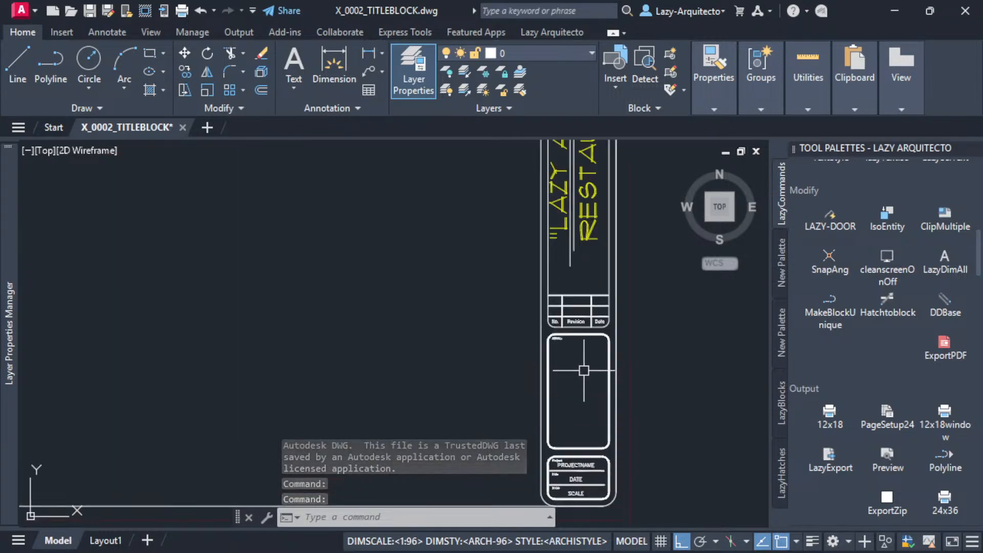
middle_click_drag(586, 308, 528, 434)
middle_click_drag(535, 333, 502, 441)
Edit the restaurant line in the title block so that it reads "RESTAURANT -PA".
left_click(501, 239)
double_click(502, 232)
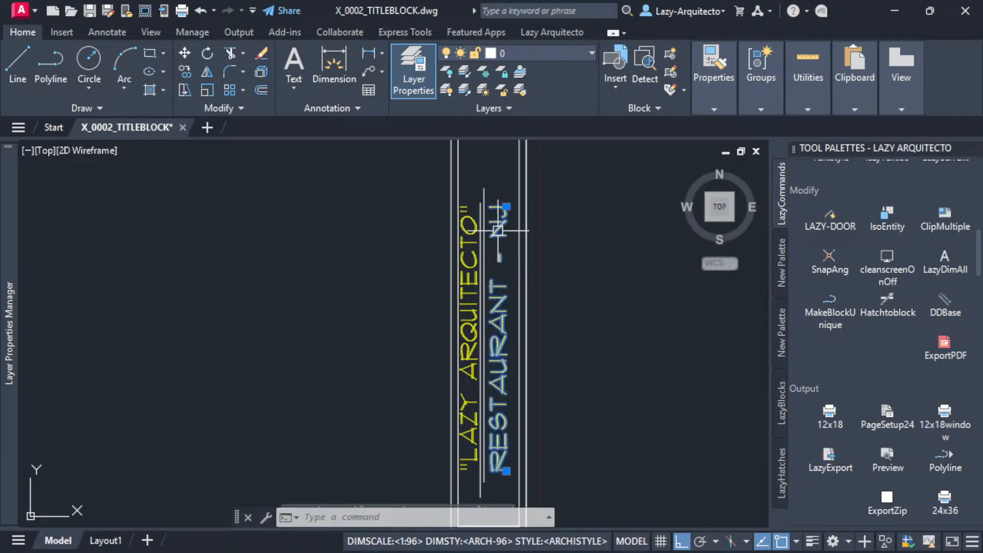
scroll(594, 406, "down", 2)
scroll(612, 407, "up", 2)
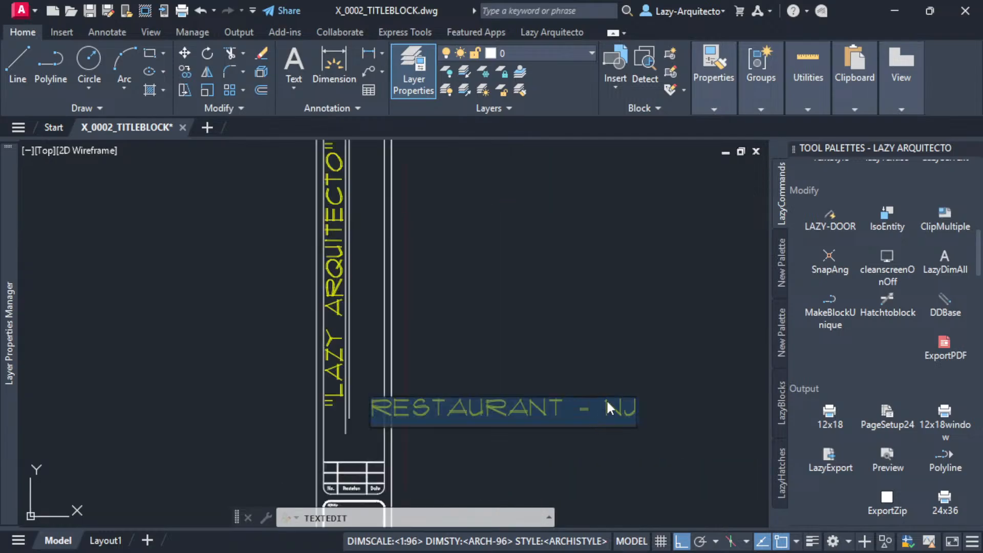
left_click_drag(619, 414, 634, 417)
key("BackSpace")
type("P")
key("Right")
key("BackSpace")
type("A")
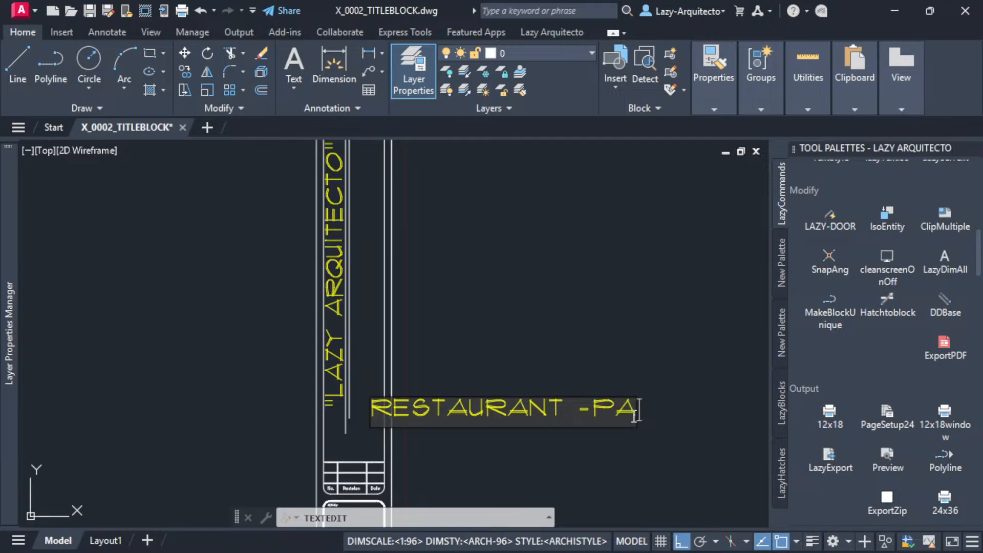
left_click(572, 328)
key("Escape")
Close X_0002_TITLEBLOCK.dwg, saving the changes.
scroll(573, 328, "down", 6)
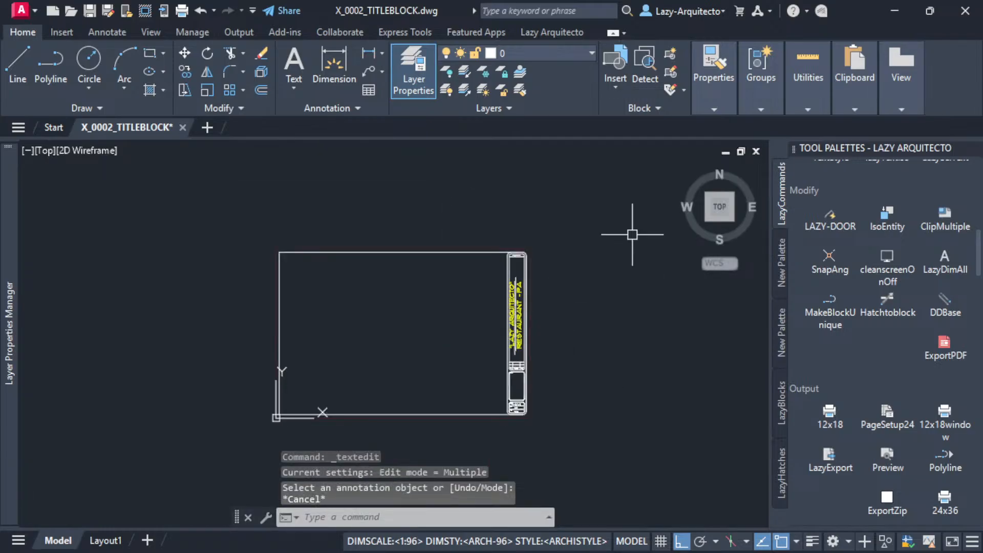
left_click(183, 127)
left_click(479, 318)
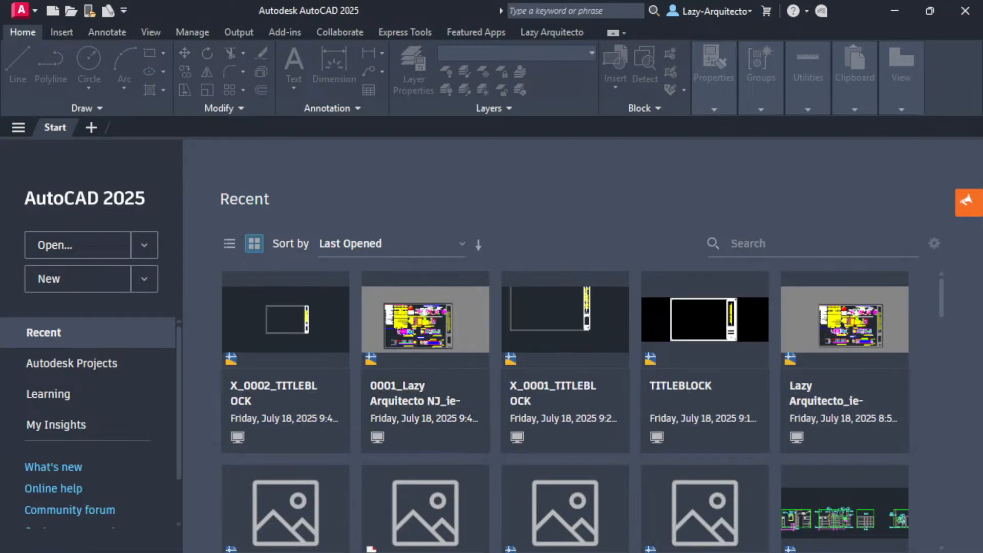
Open 0002_Lazy Arquitecto PA_ie-.dwg from the PA folder in AutoCAD.
key("alt+Tab")
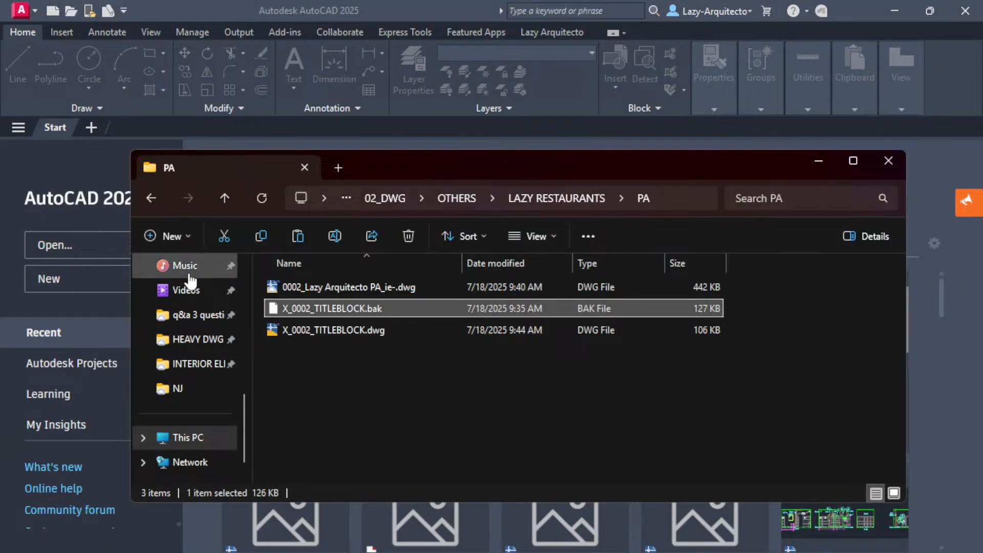
left_click(327, 290)
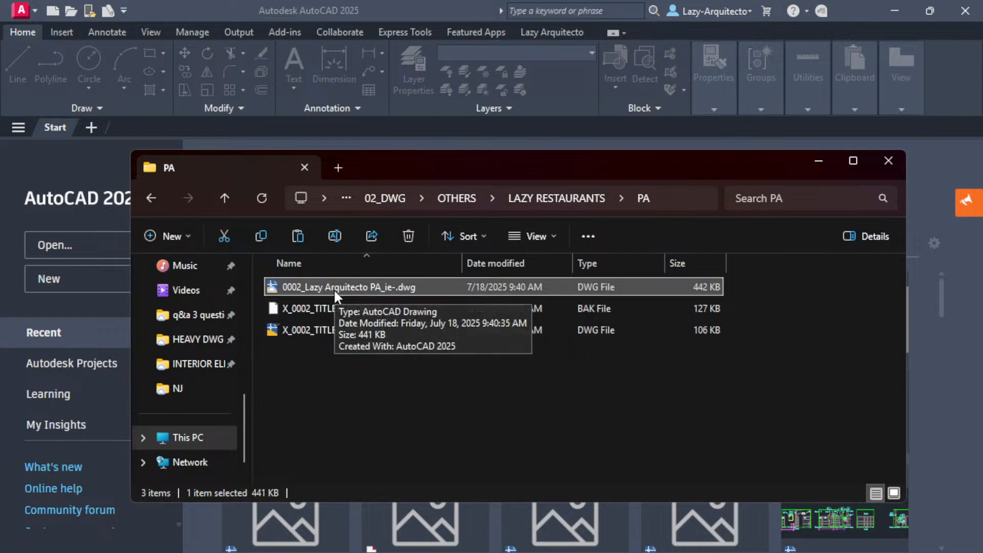
double_click(383, 287)
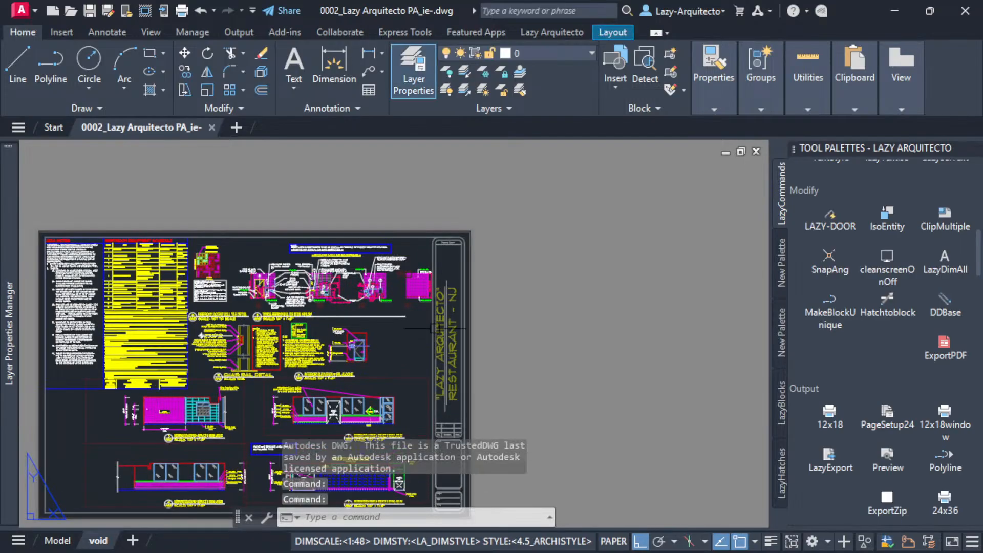
Select the title block reference on the void layout and display the drawing's external references.
mouse_move(477, 320)
middle_mouse_down()
mouse_move(540, 301)
mouse_move(580, 302)
middle_mouse_up()
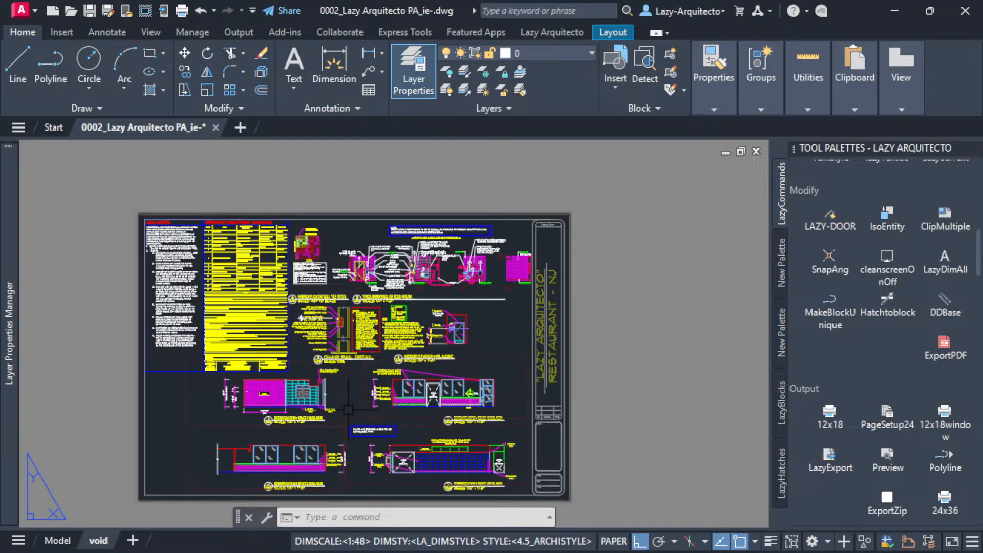
middle_click_drag(347, 410, 370, 397)
scroll(370, 396, "up", 2)
scroll(369, 368, "up", 2)
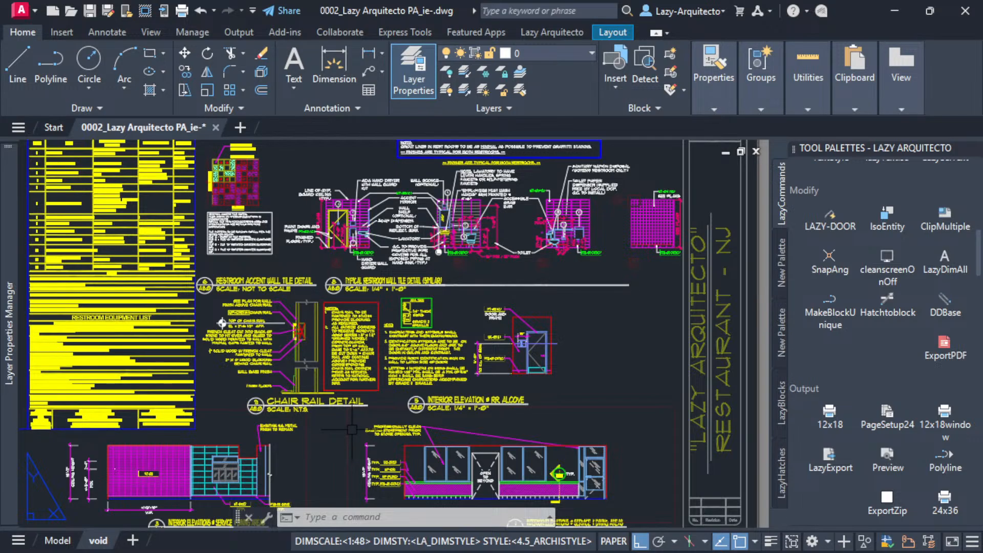
scroll(496, 311, "down", 4)
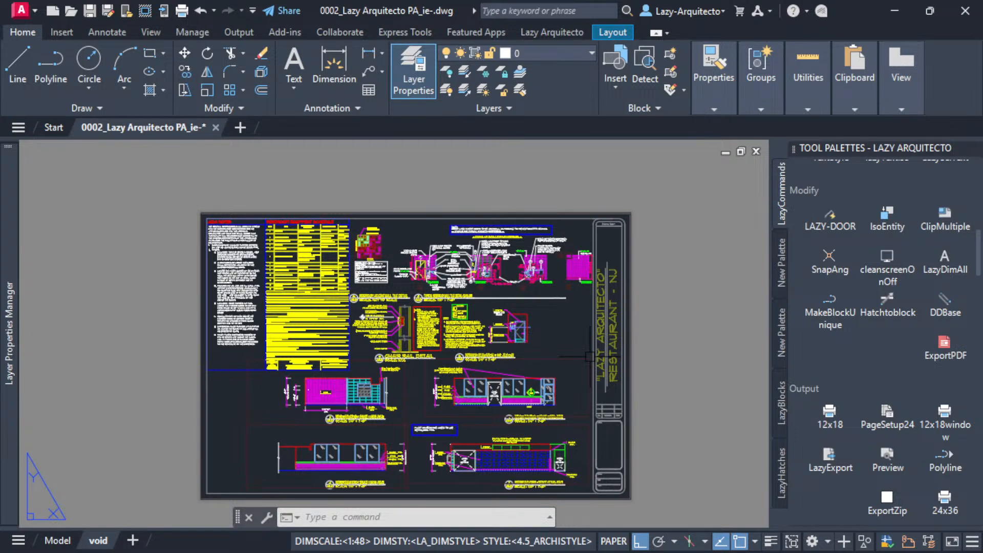
middle_click_drag(649, 352, 619, 353)
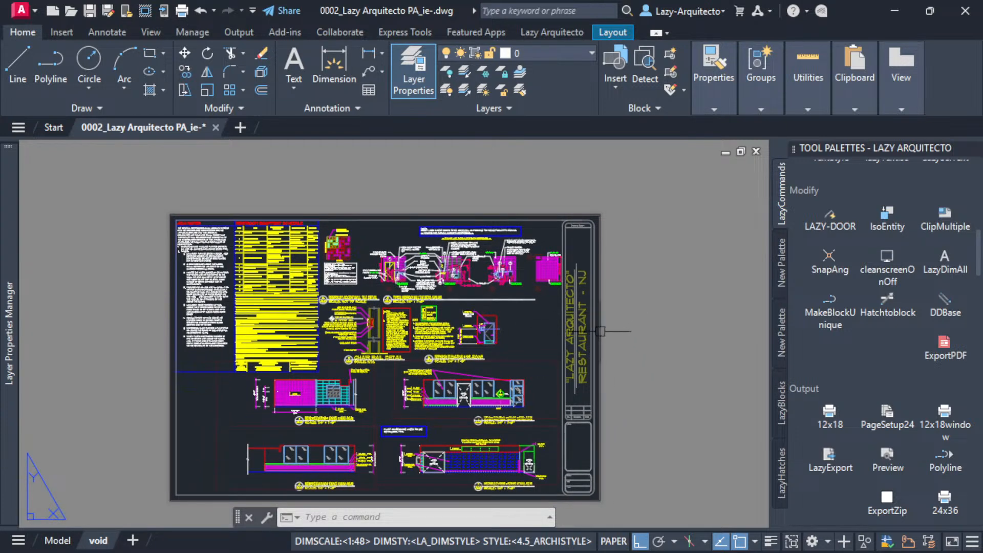
left_click(593, 328)
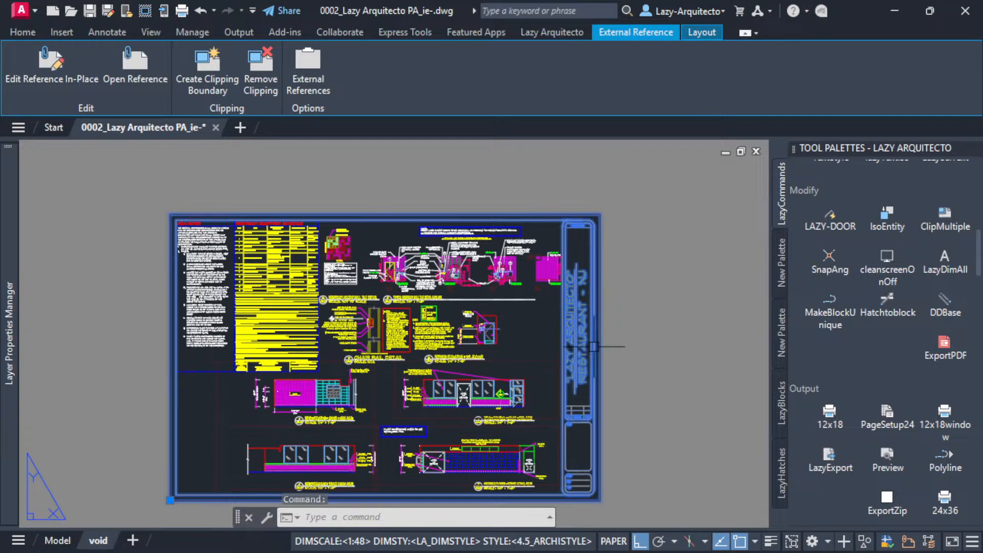
middle_click_drag(630, 334, 615, 333)
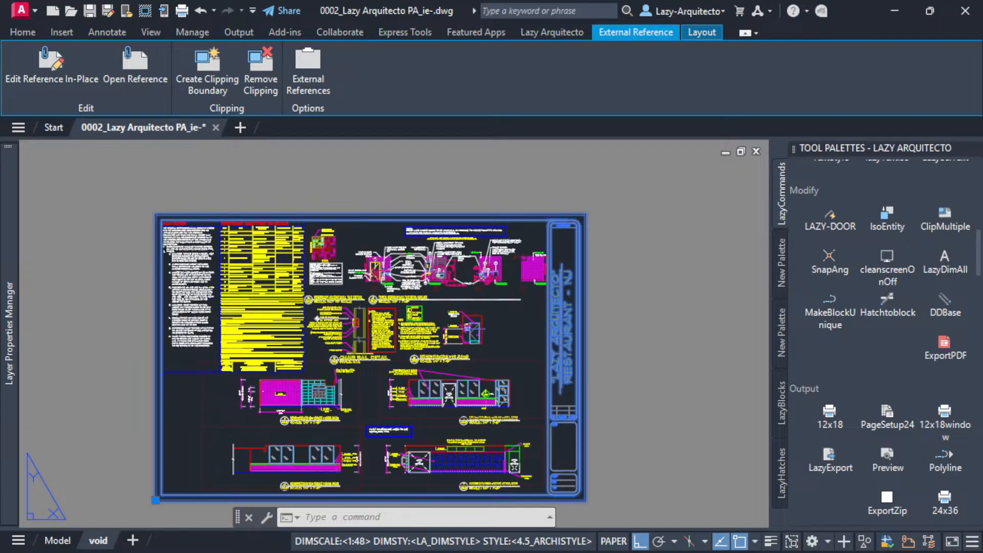
type("XR")
key("Return")
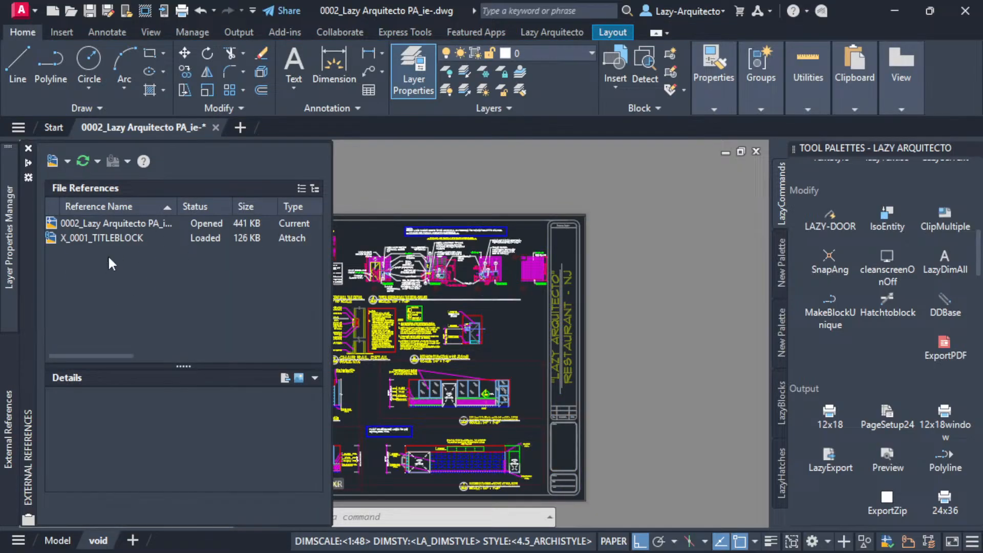
Start choosing a new saved path for the X_0001_TITLEBLOCK reference and browse to the OTHERS folder inside 02_DWG.
left_click(154, 241)
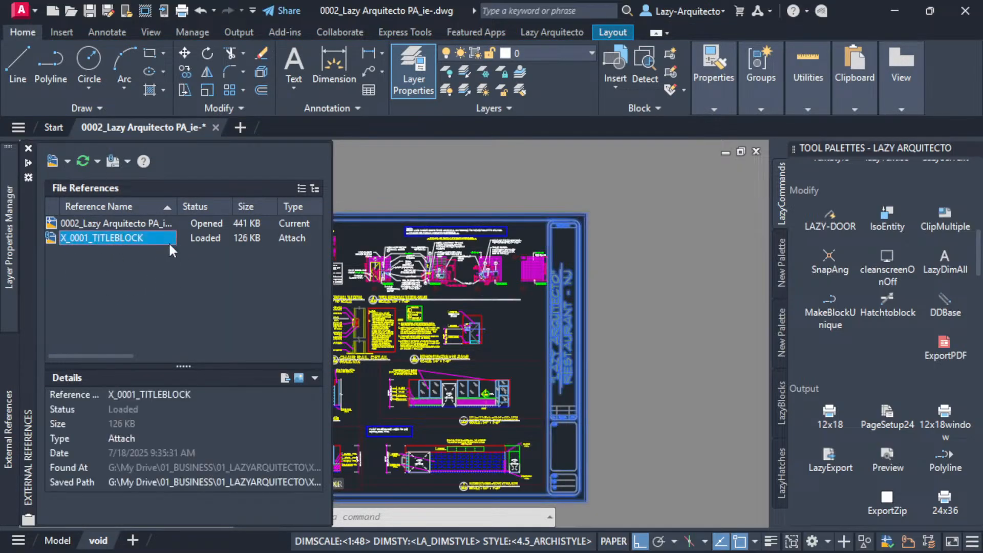
left_click(313, 481)
left_click(316, 482)
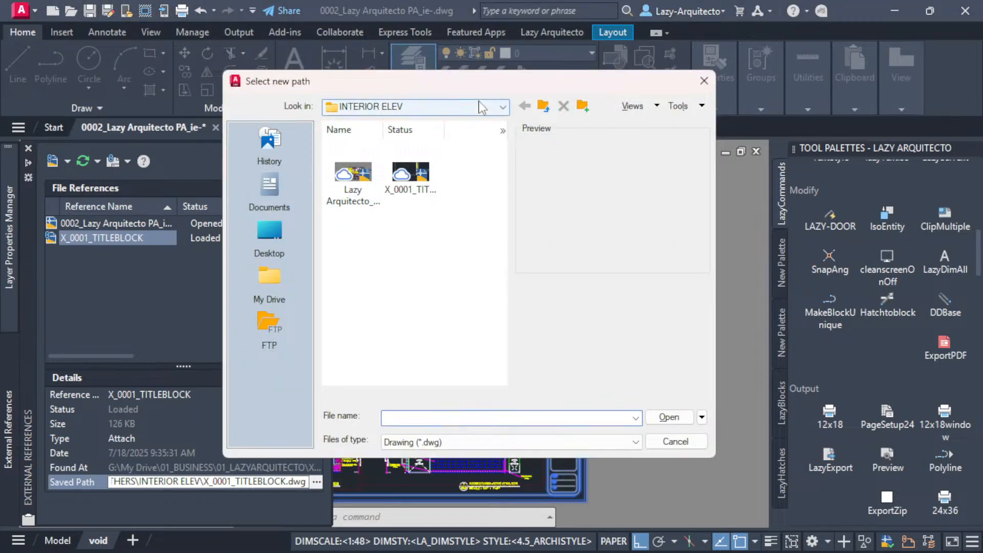
left_click(502, 107)
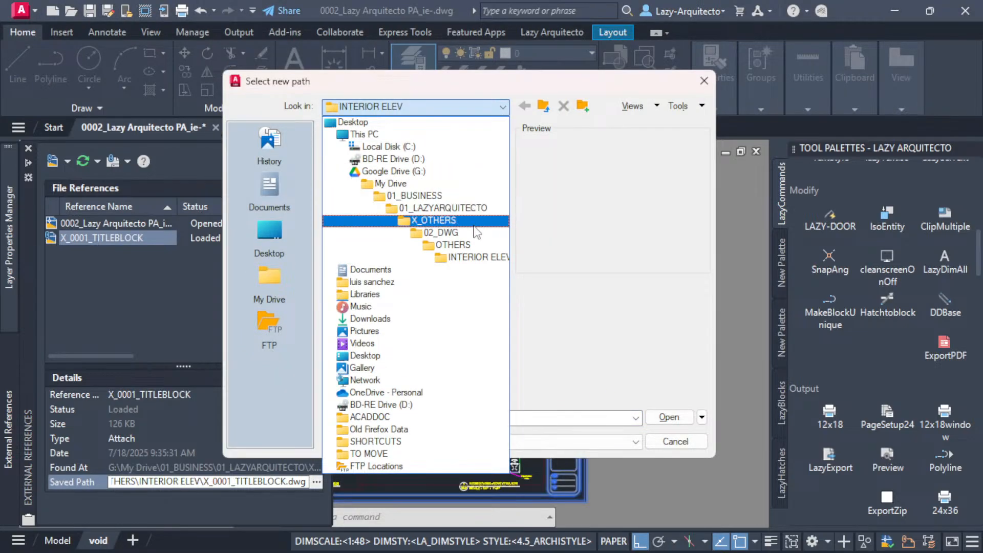
left_click(454, 239)
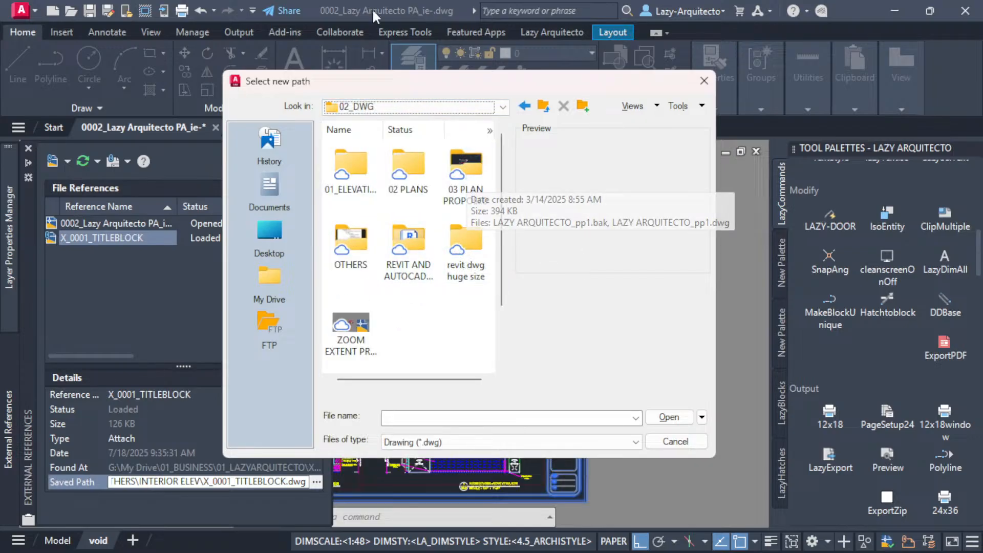
key("alt+Tab")
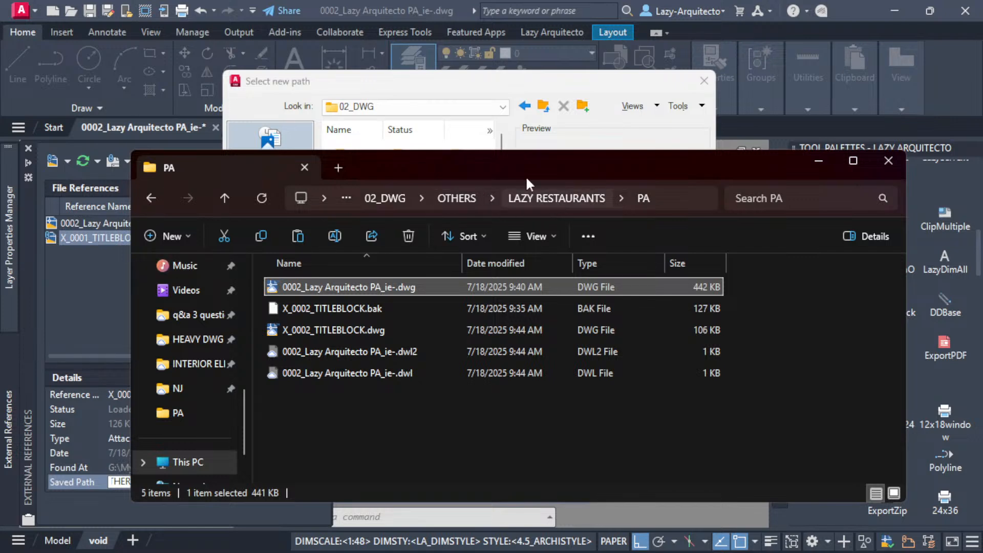
key("alt+Tab")
double_click(358, 255)
left_click(365, 252)
key("r")
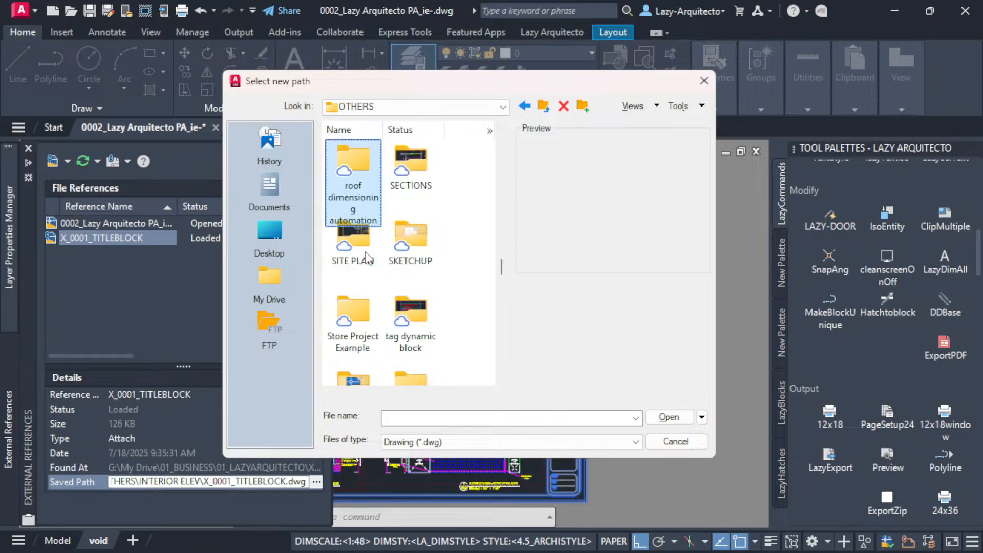
key("r")
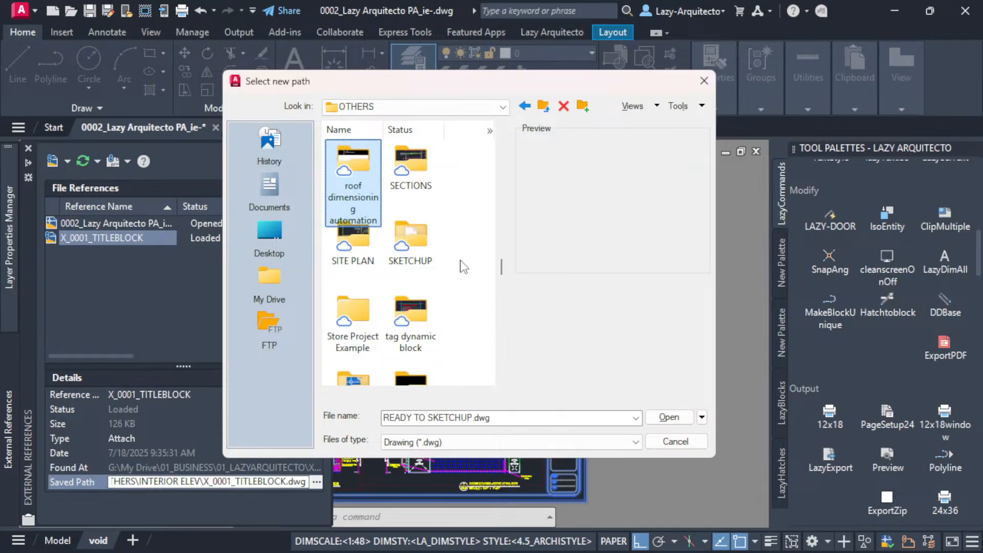
key("r")
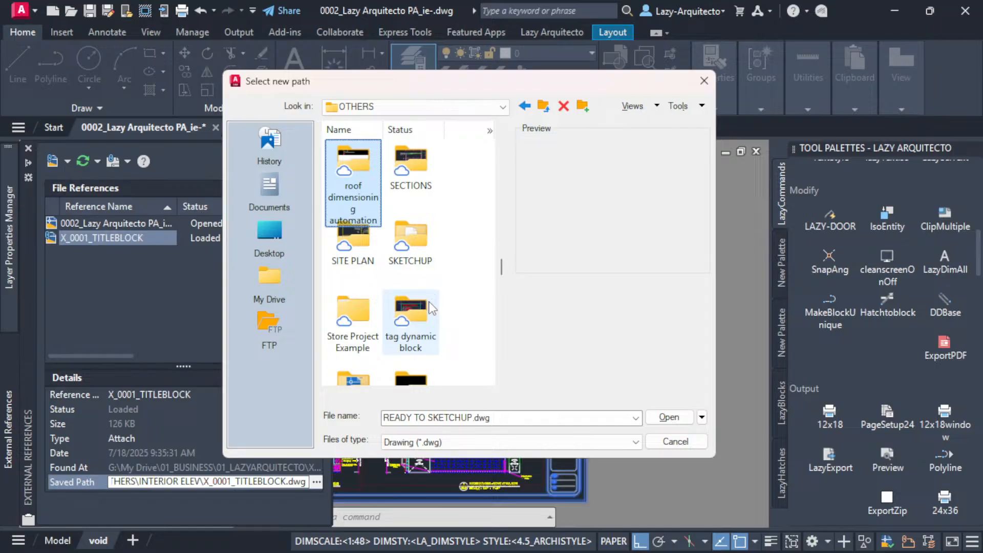
scroll(430, 307, "down", 2)
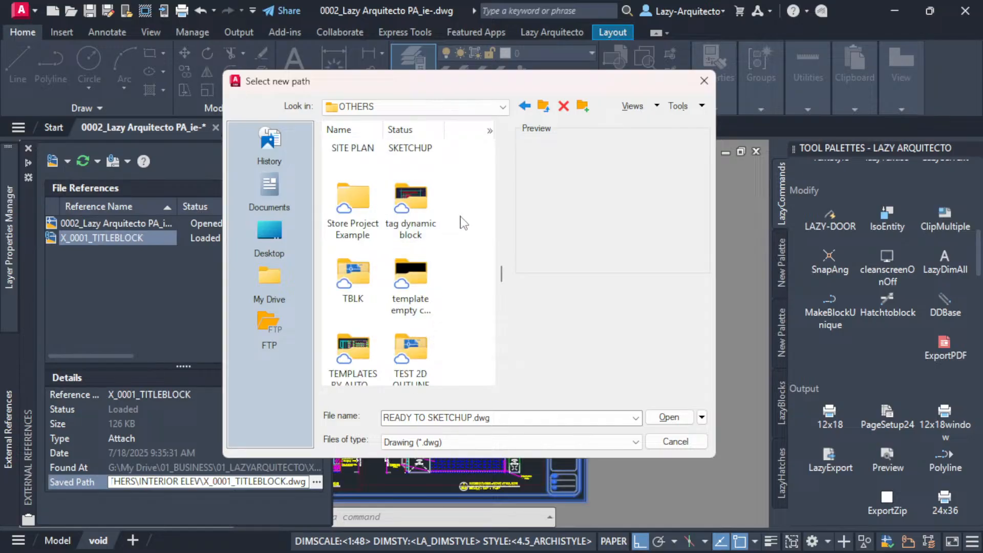
key("r")
key("r")
key("r")
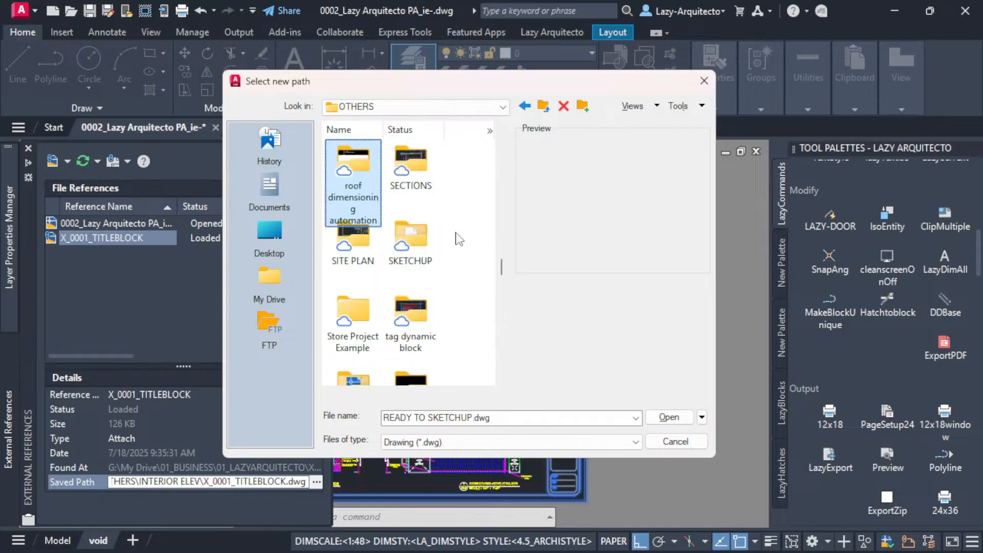
key("r")
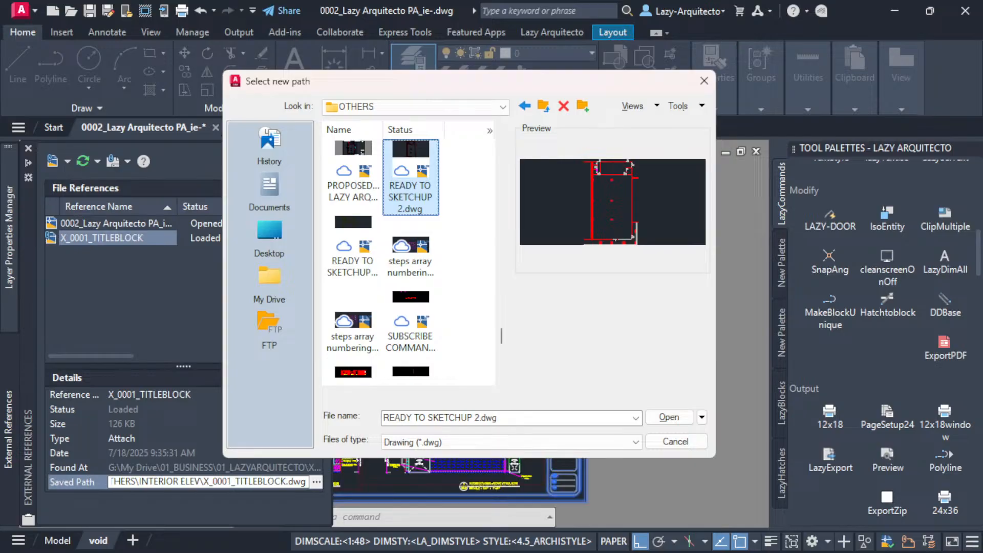
key("alt+Tab")
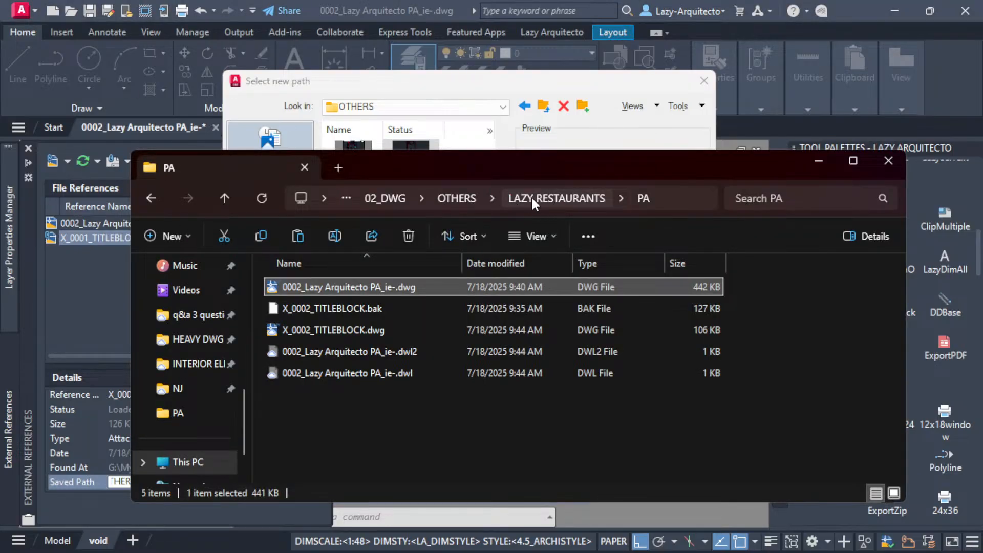
left_click(423, 87)
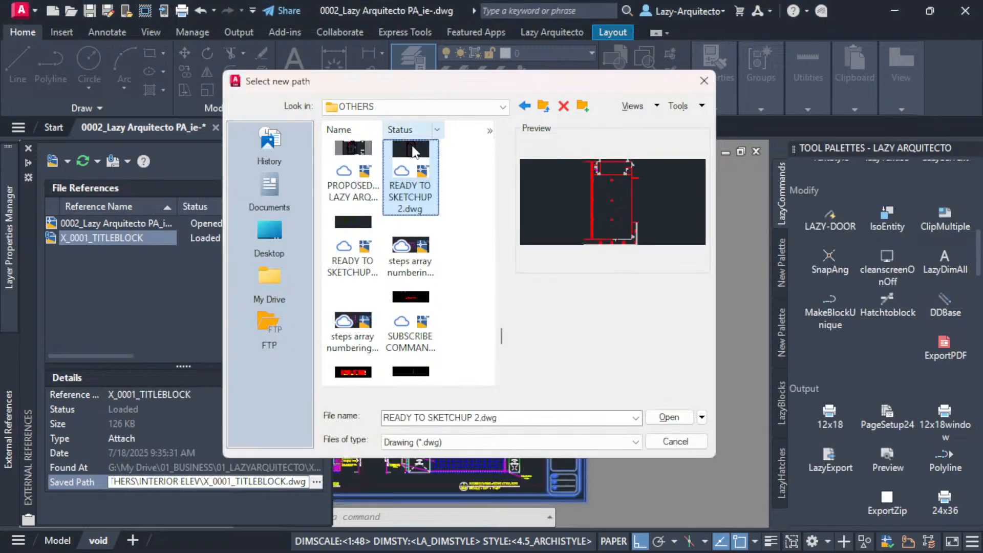
Repath the title block reference to X_0002_TITLEBLOCK.dwg in the PA subfolder of LAZY RESTAURANTS.
key("l")
key("l")
key("l")
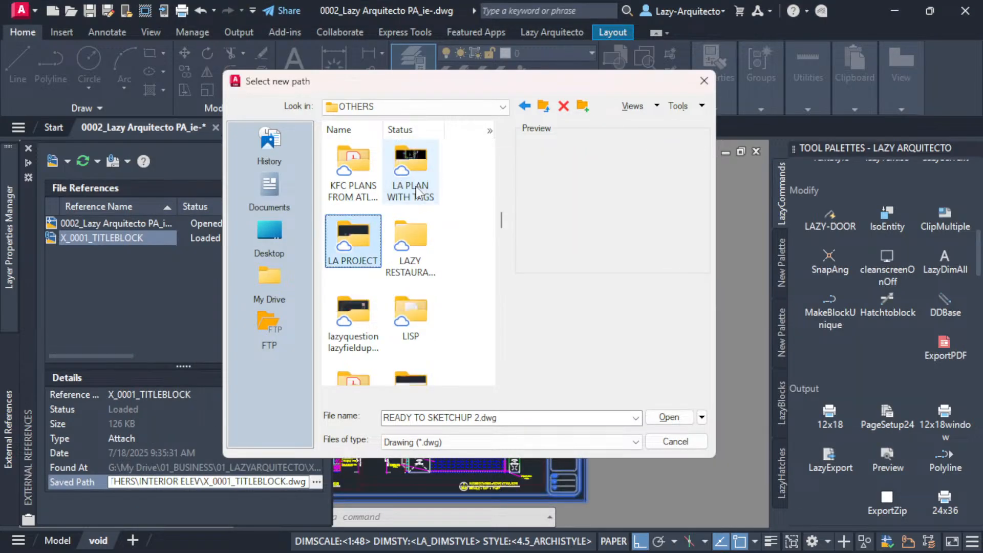
double_click(409, 256)
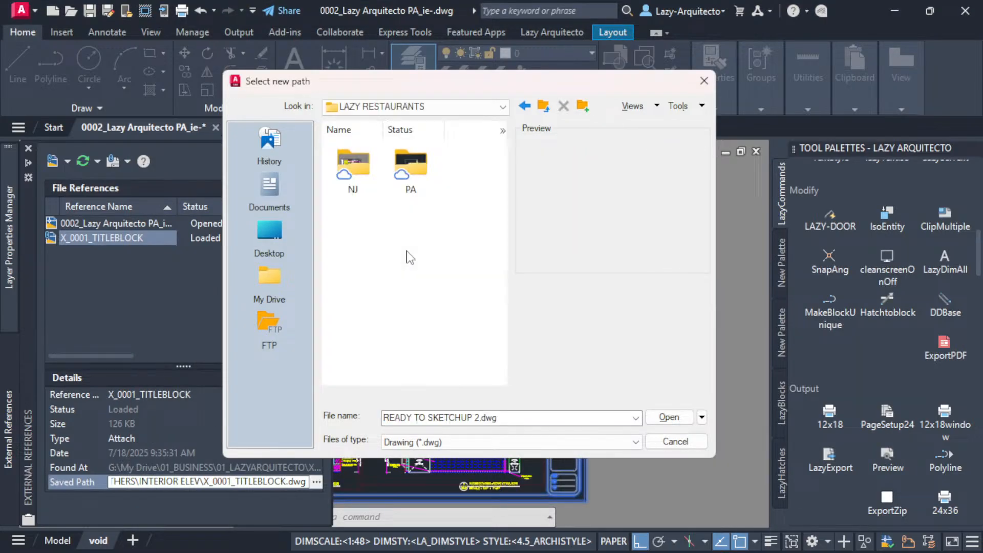
double_click(415, 164)
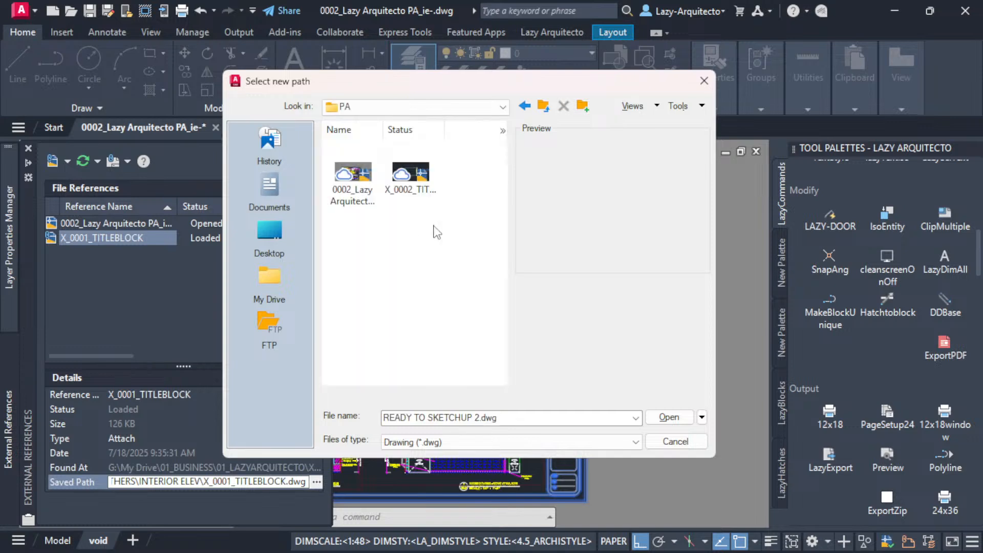
left_click(408, 178)
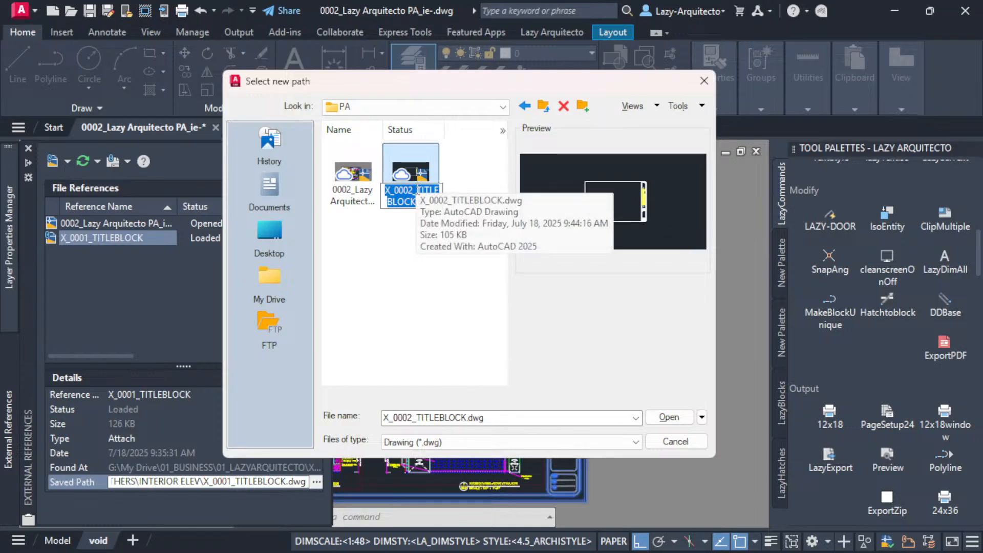
left_click(418, 277)
left_click(652, 420)
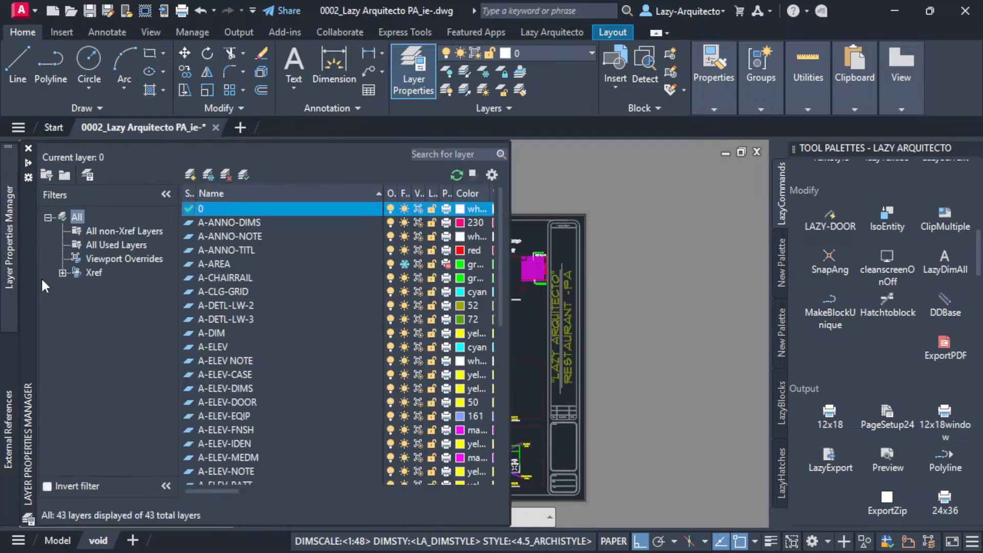
Rename the X_0001_TITLEBLOCK reference as X_0002_TITLEBLOCK.
mouse_move(14, 344)
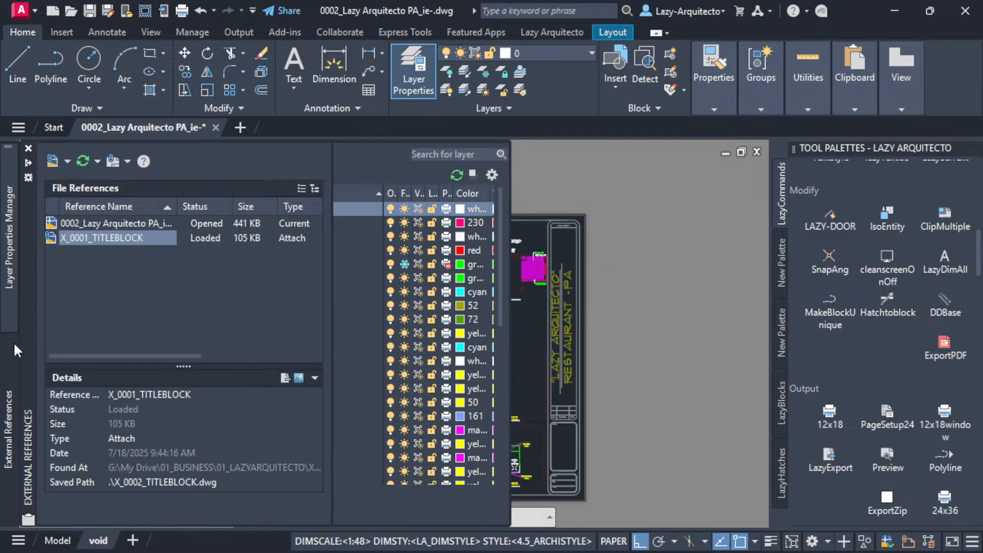
left_click(91, 238)
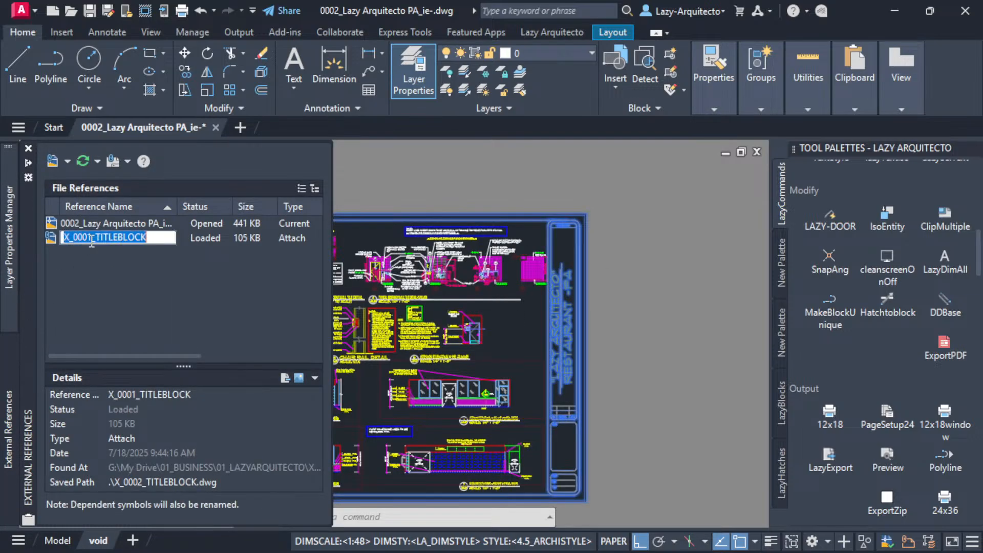
type("X_0002_TITLEBLOCK")
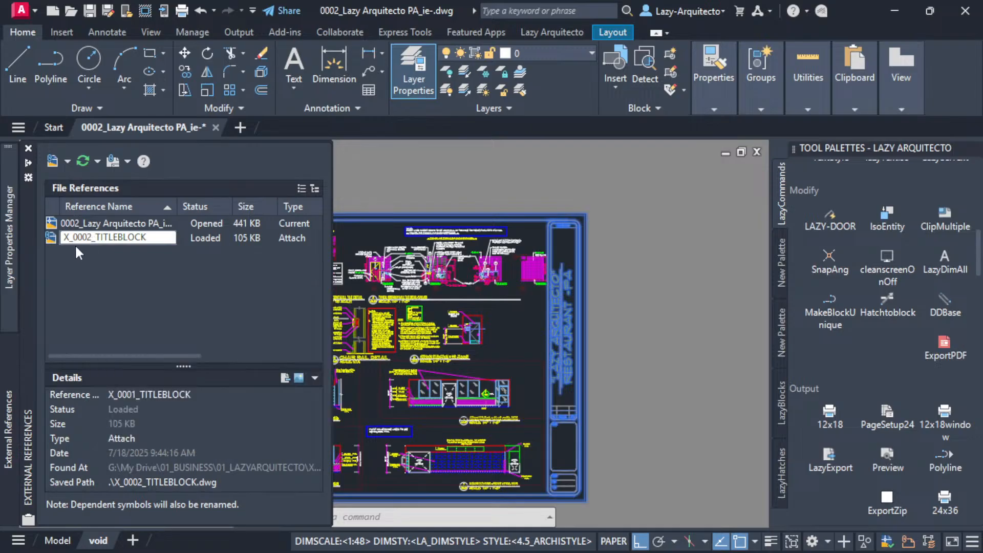
left_click(77, 263)
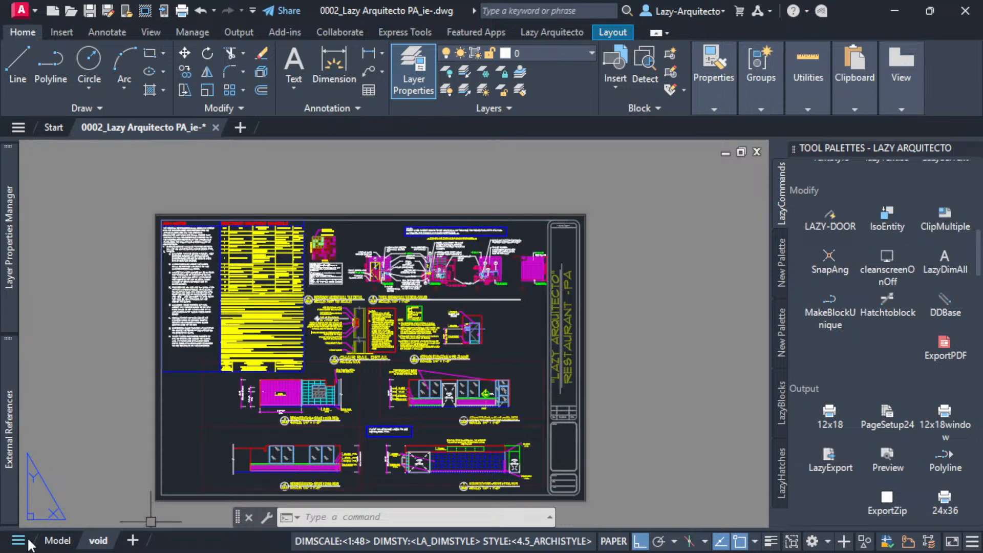
In model space, draw connected long lines crossing back and forth over the row of four interior elevations.
left_click(57, 542)
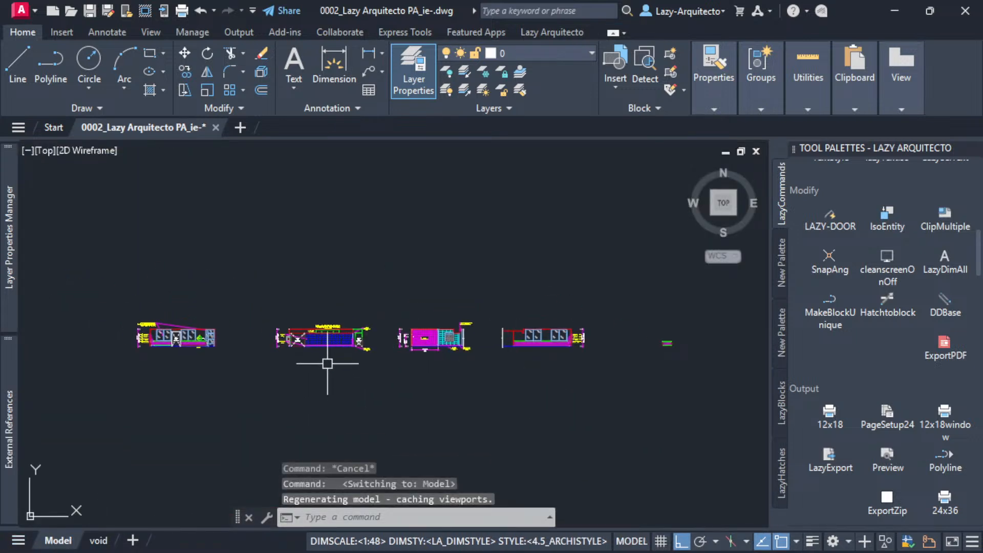
type("l")
key("Return")
left_click(137, 323)
left_click(585, 344)
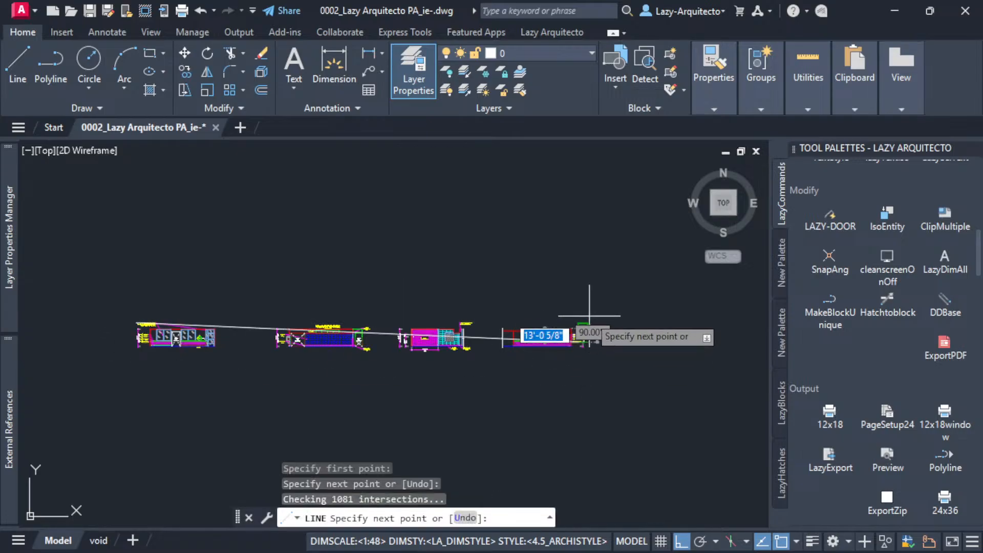
left_click(585, 326)
left_click(145, 340)
key("Escape")
Move the row of four elevations together with the crossing lines a short distance straight up.
left_click(121, 307)
left_click(632, 400)
type("m")
key("Return")
left_click(617, 388)
left_click(617, 346)
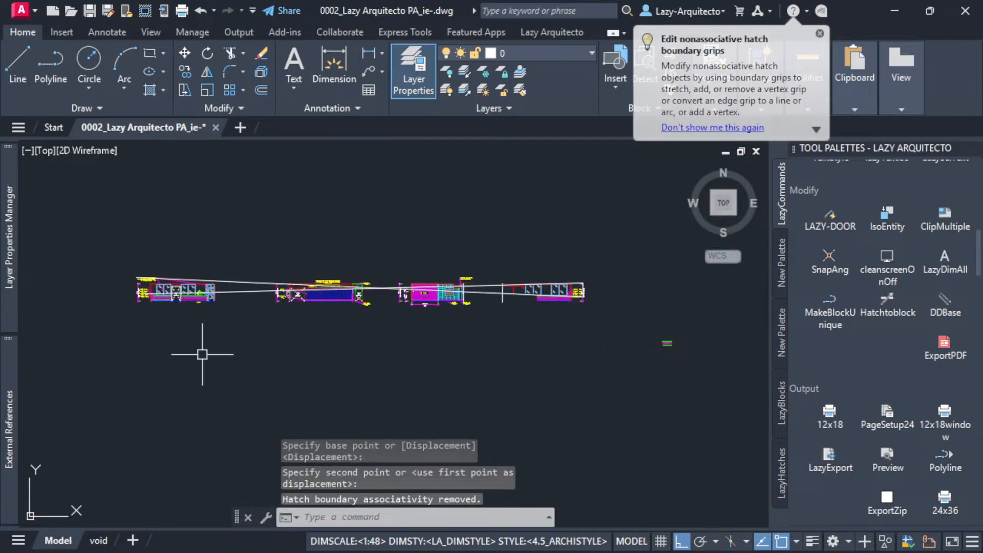
Examine the moved elevations in model space and how the move affects the viewports on the void layout.
scroll(256, 294, "up", 4)
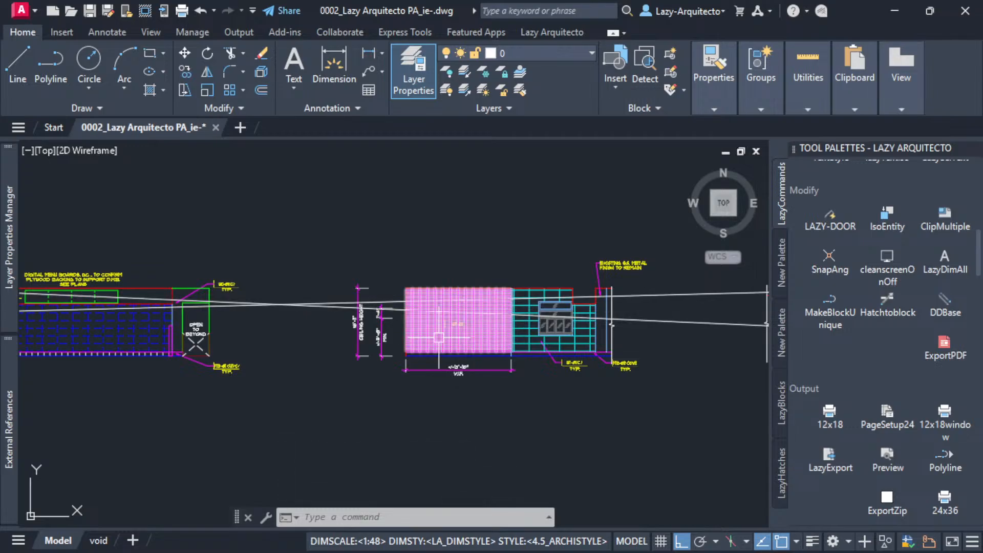
scroll(438, 349, "down", 3)
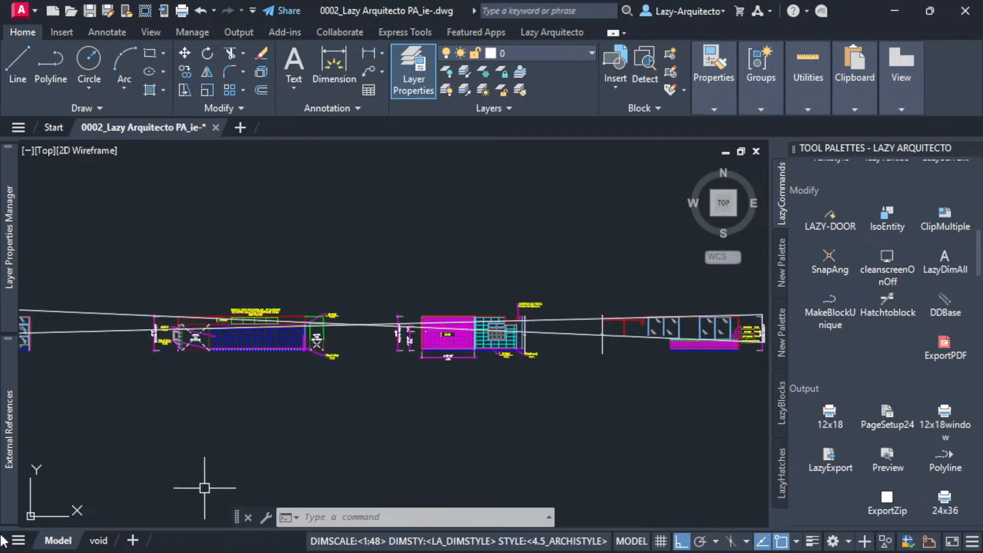
left_click(98, 540)
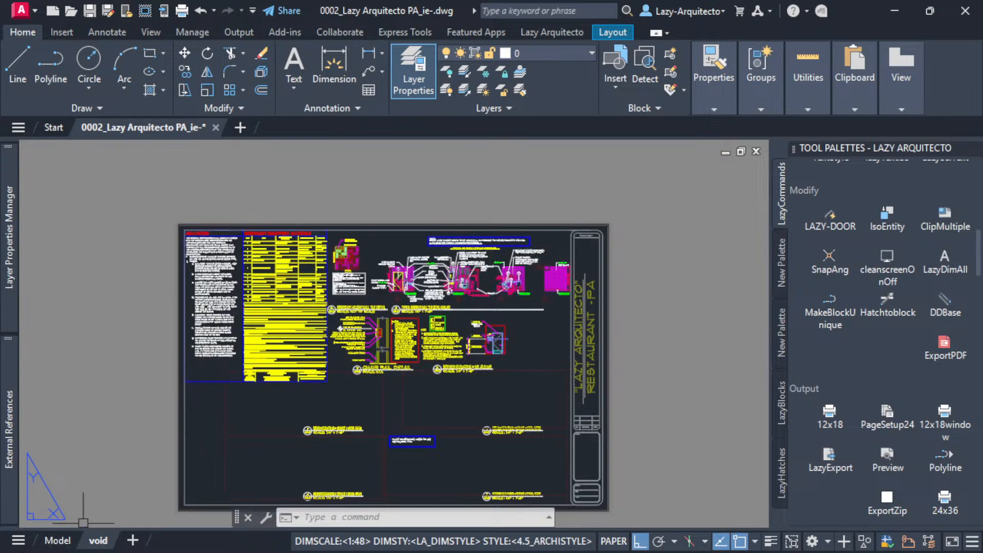
left_click(57, 540)
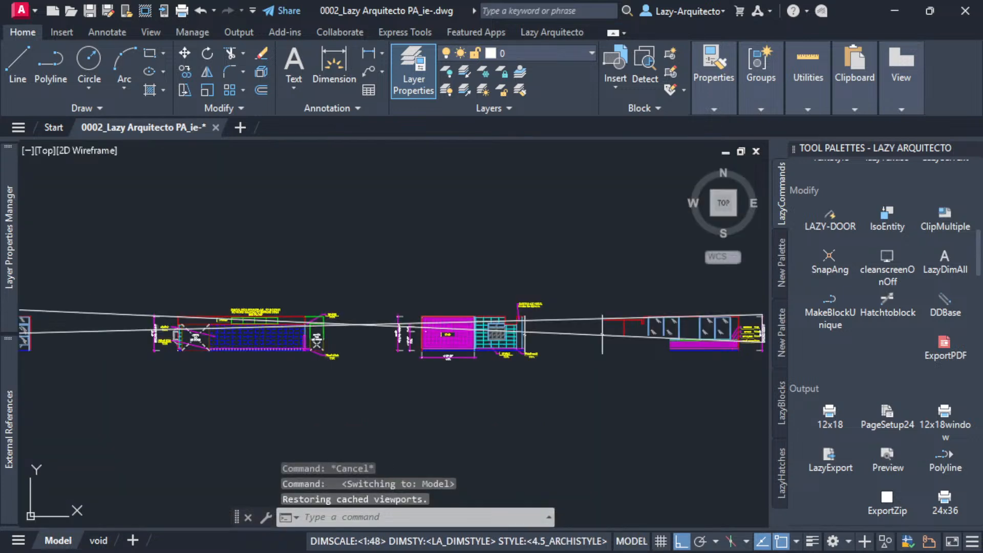
Undo the move of the elevations and the crossing lines, going back to the void layout.
key("ctrl+z")
key("ctrl+z")
key("ctrl+z")
key("ctrl+z")
key("ctrl+z")
key("ctrl+z")
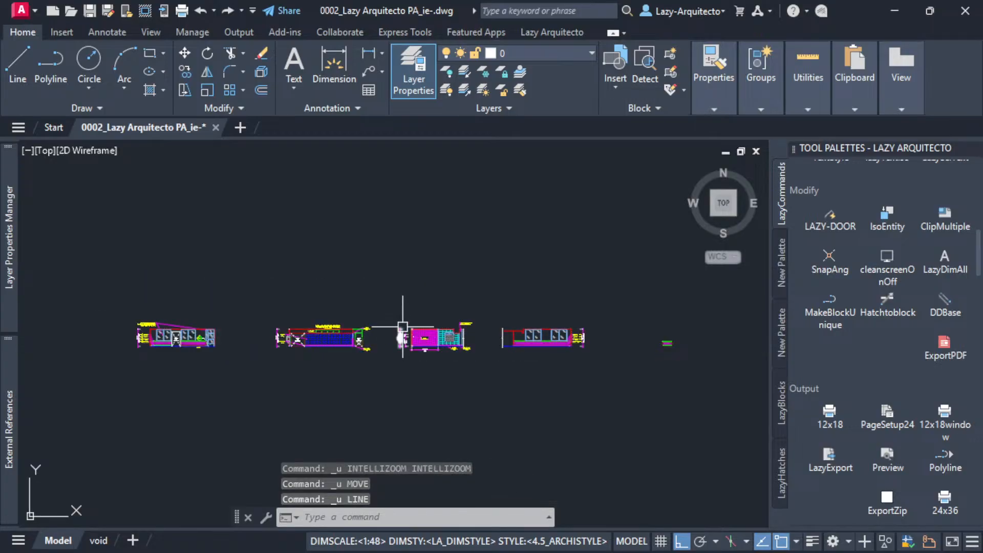
key("ctrl+z")
key("ctrl+z")
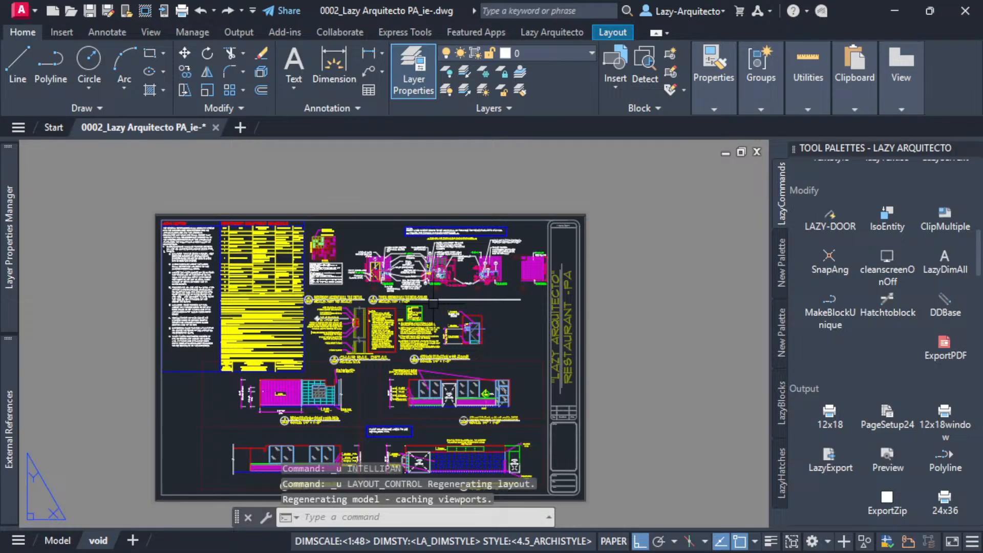
Set the visibility state of the restroom elevations and notes block on the sheet to RR_REMAIN.
left_click(303, 242)
middle_click_drag(229, 280, 241, 308)
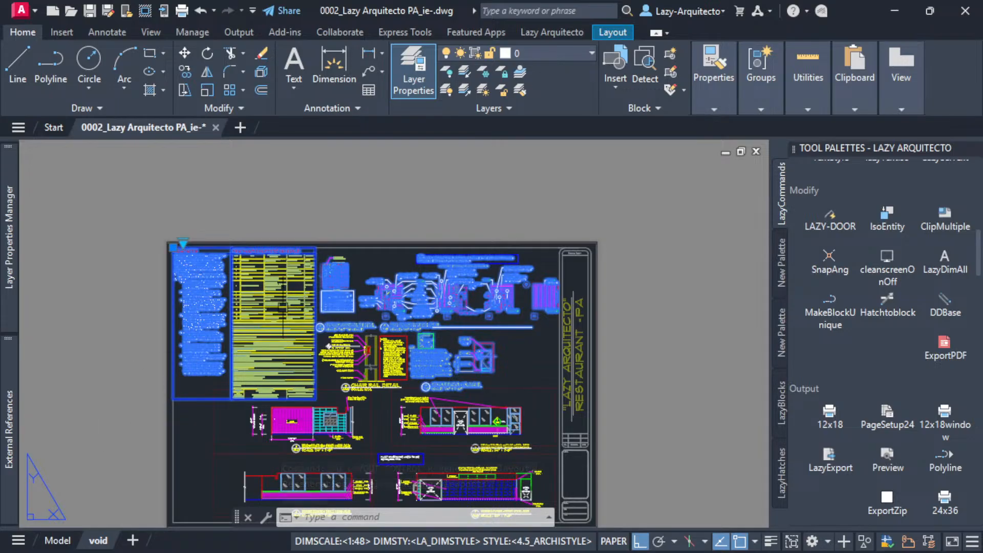
left_click(183, 242)
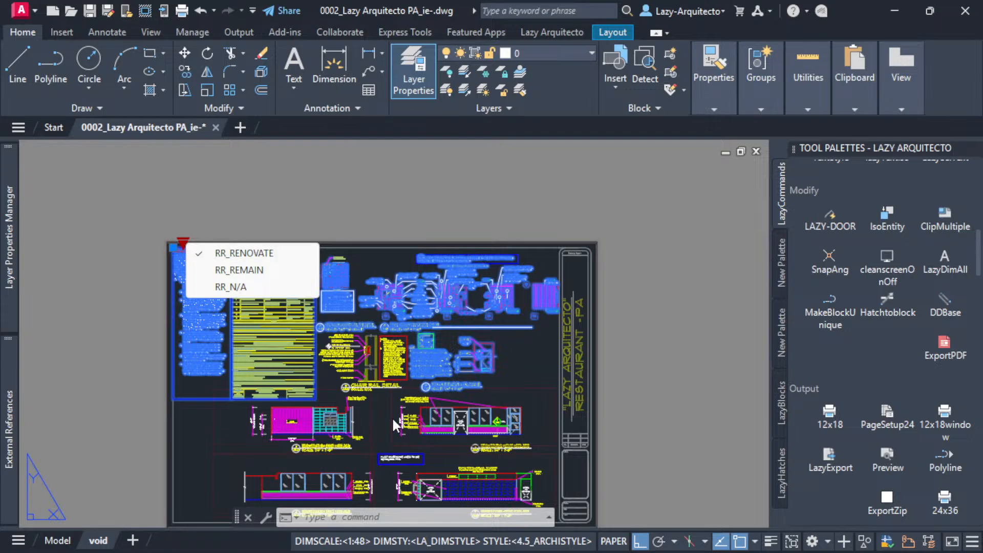
left_click(231, 262)
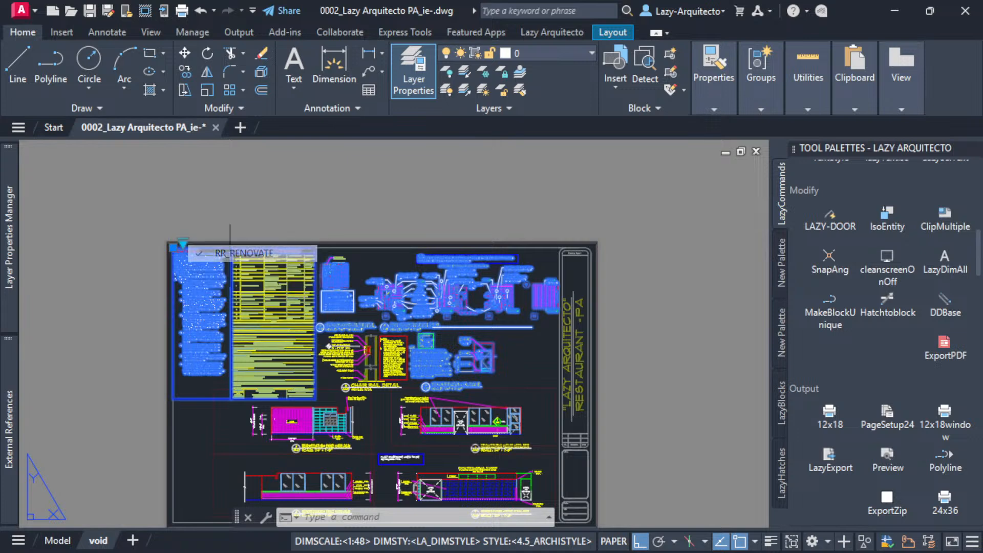
left_click(183, 242)
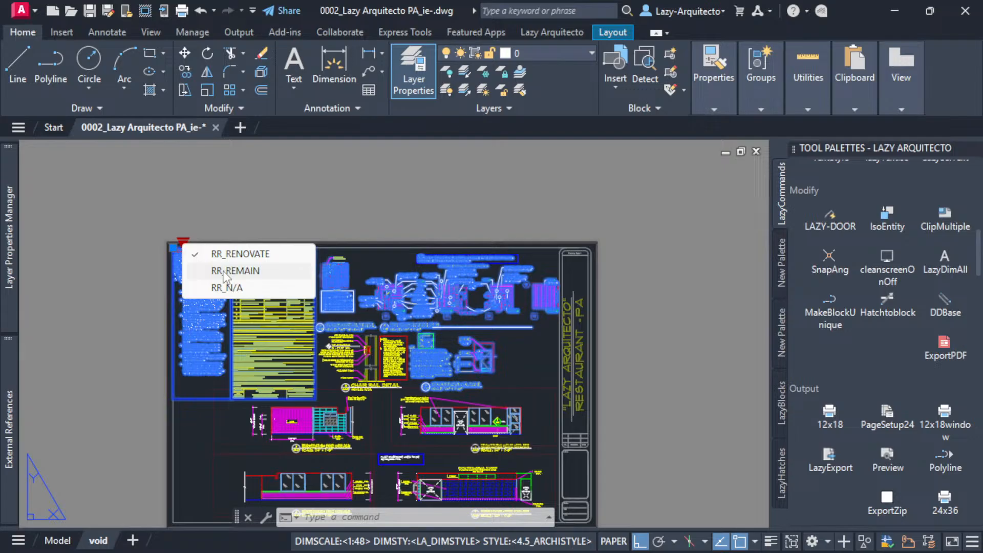
left_click(265, 278)
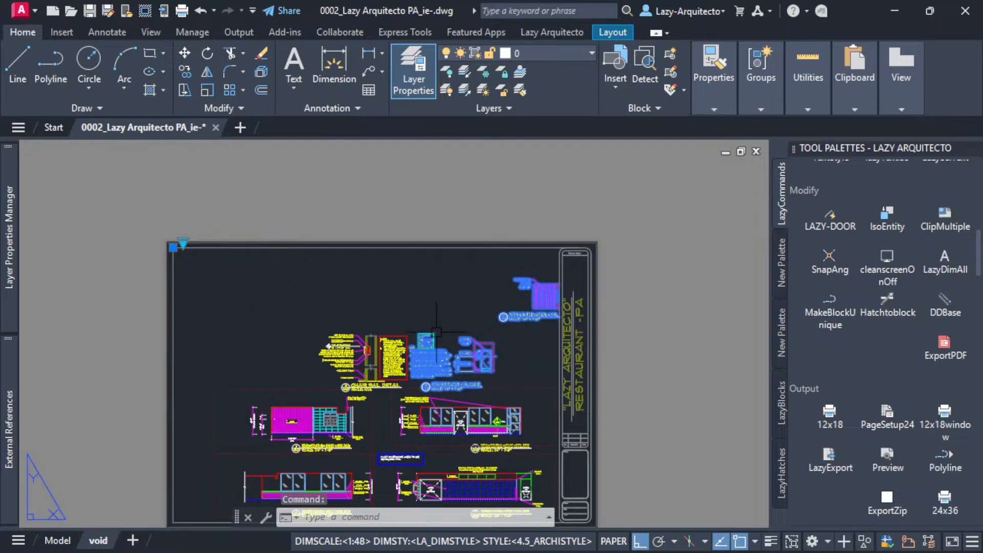
Switch the restroom block's visibility state to RR_N/A and deselect the block.
scroll(529, 349, "up", 4)
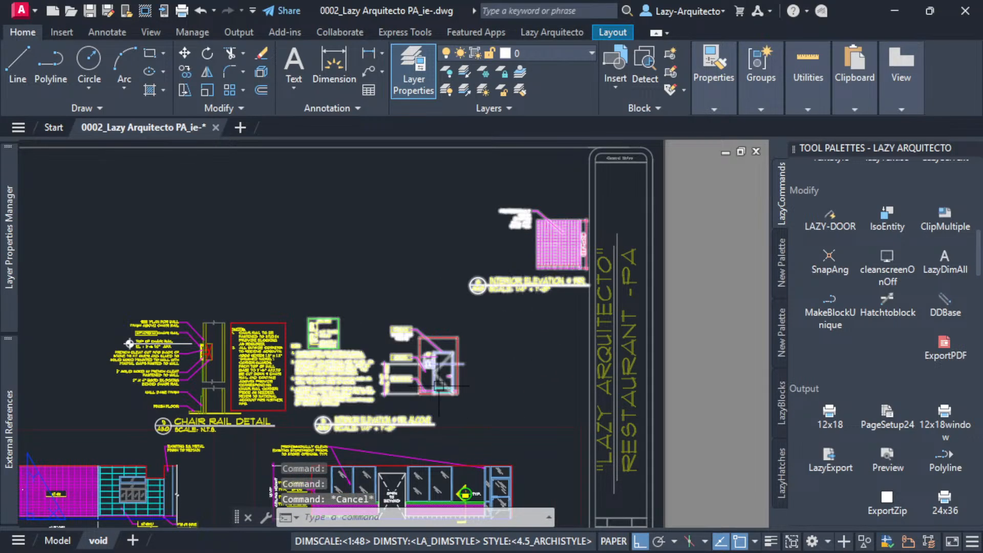
scroll(648, 272, "up", 3)
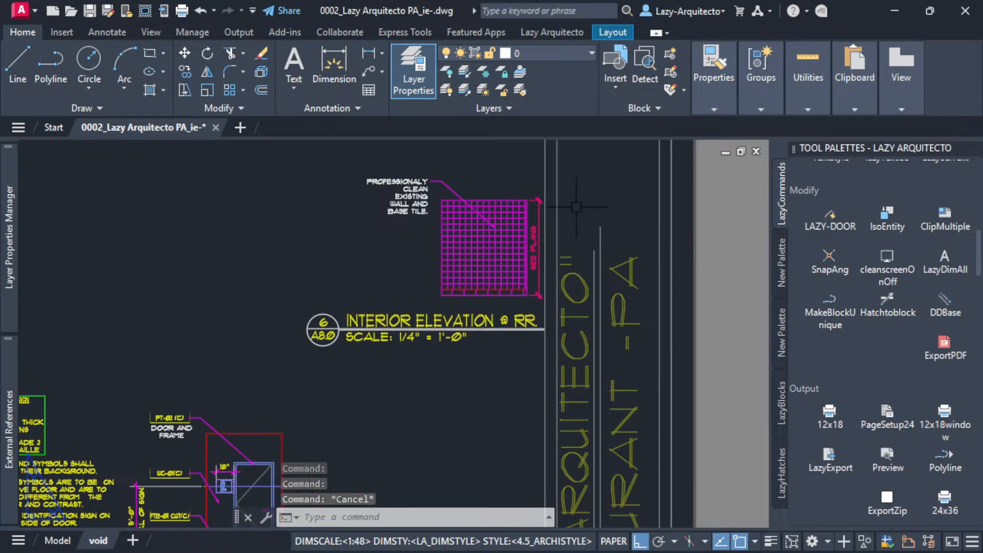
scroll(495, 276, "up", 3)
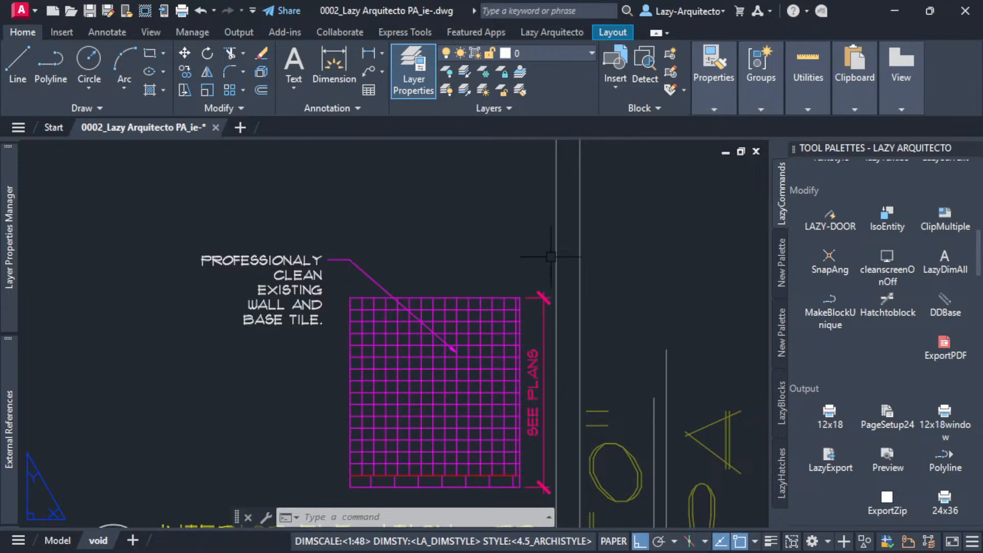
scroll(551, 256, "down", 10)
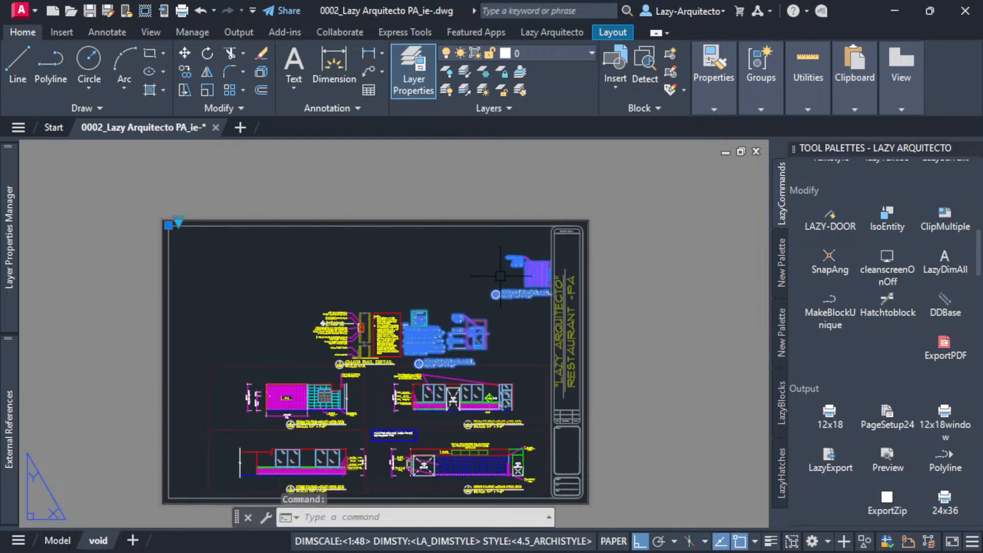
left_click(178, 222)
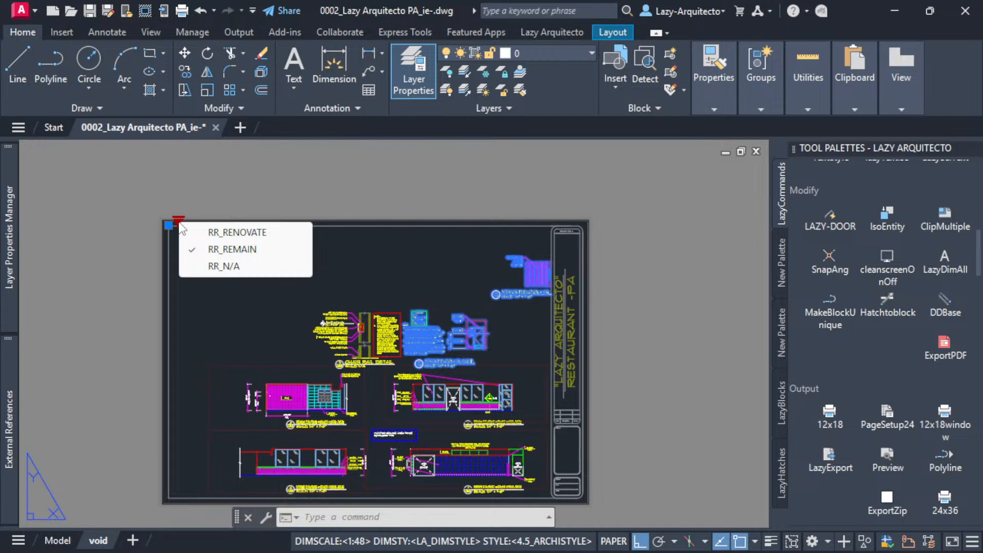
left_click(223, 266)
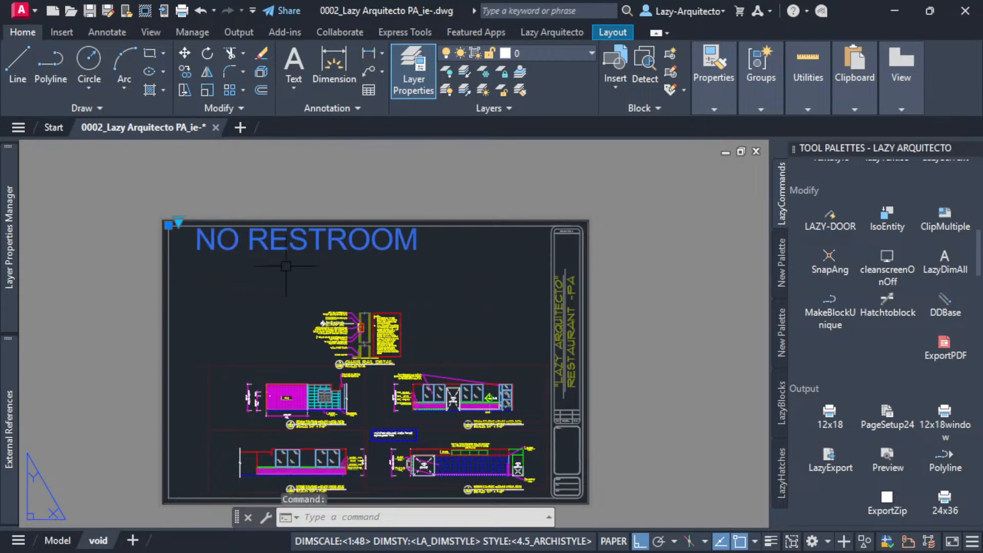
key("Escape")
Set the NO RESTROOM block's visibility state back to RR_RENOVATE and clear the selection.
middle_click_drag(287, 282, 271, 312)
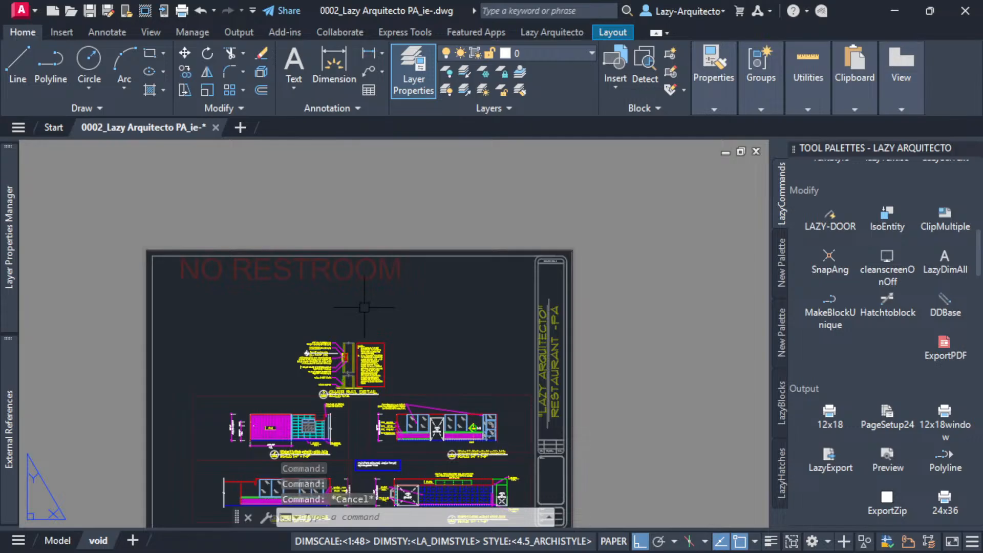
middle_click_drag(391, 307, 381, 272)
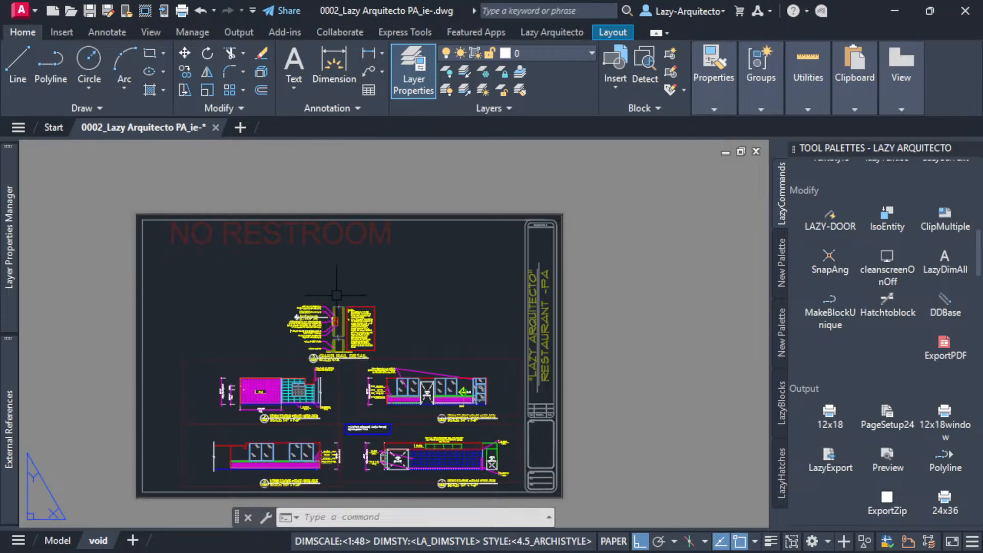
middle_click_drag(395, 300, 415, 288)
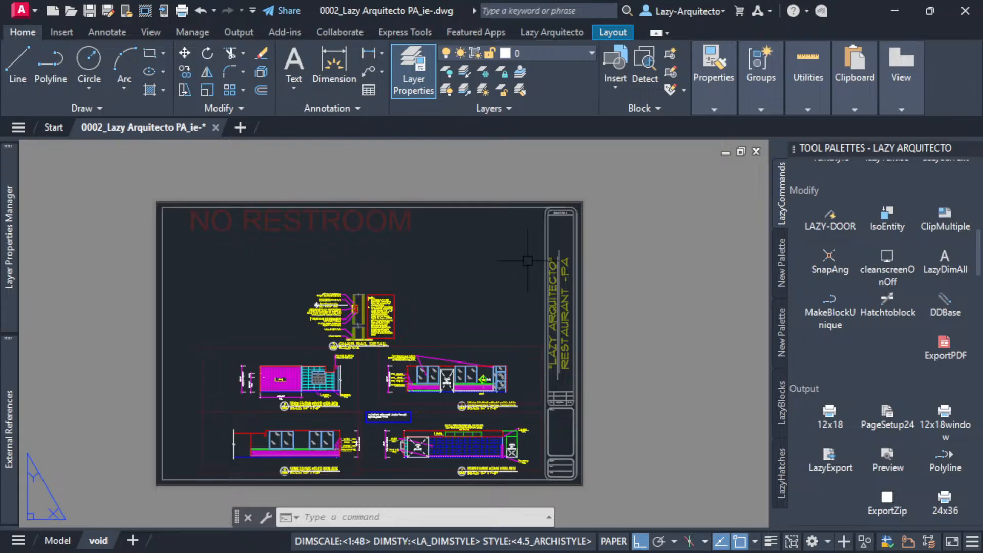
left_click(353, 225)
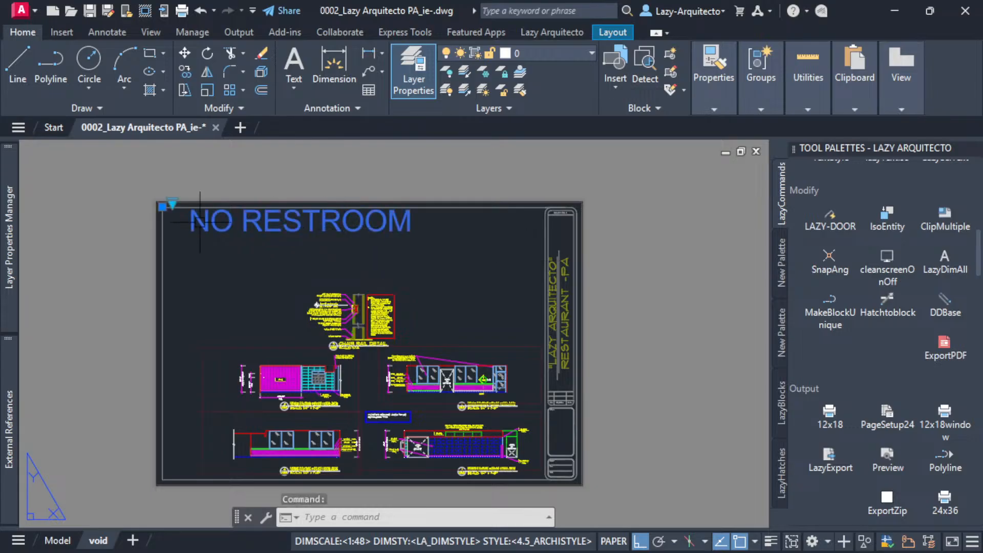
left_click(168, 202)
left_click(172, 202)
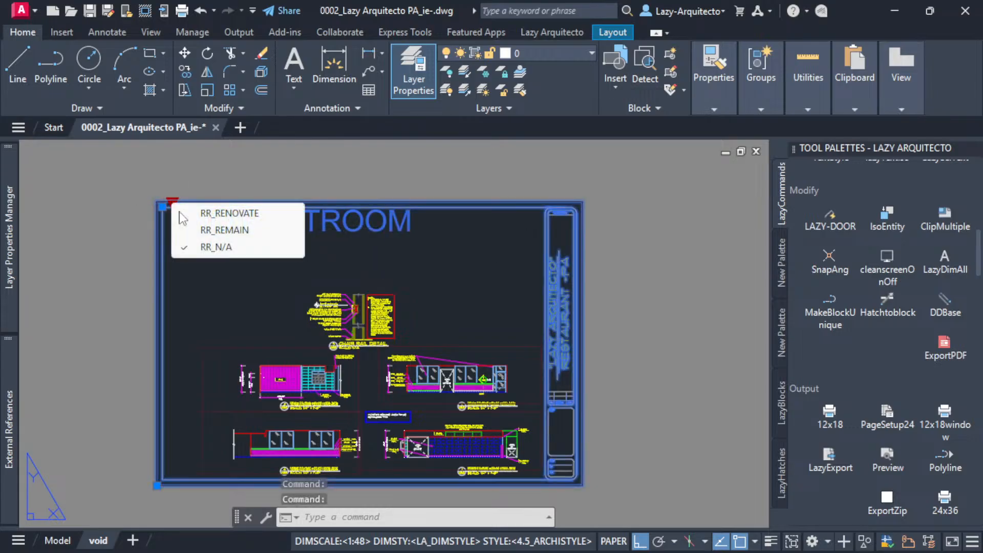
left_click(221, 215)
key("Escape")
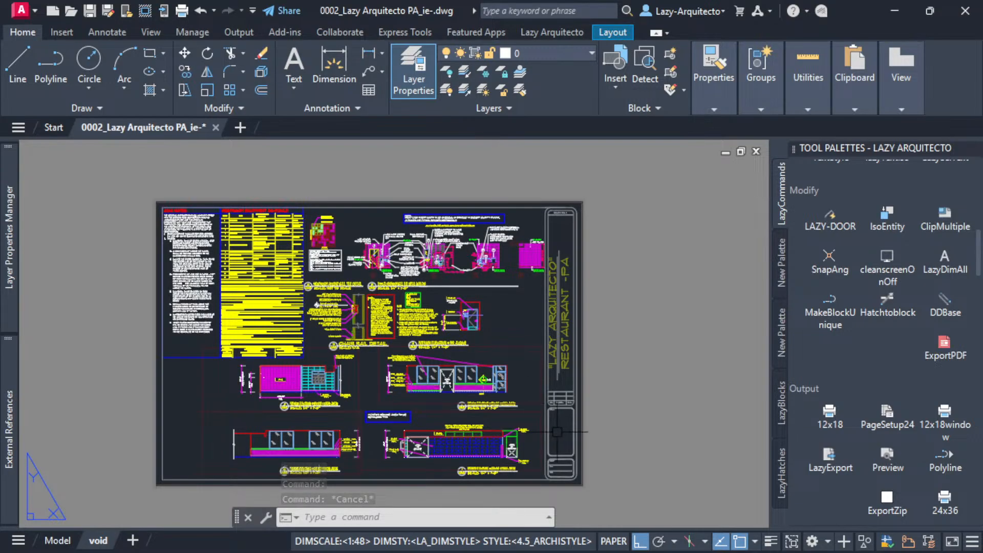
Create a new layer named NO-PLOT.
scroll(569, 429, "up", 3)
middle_click_drag(541, 398, 493, 353)
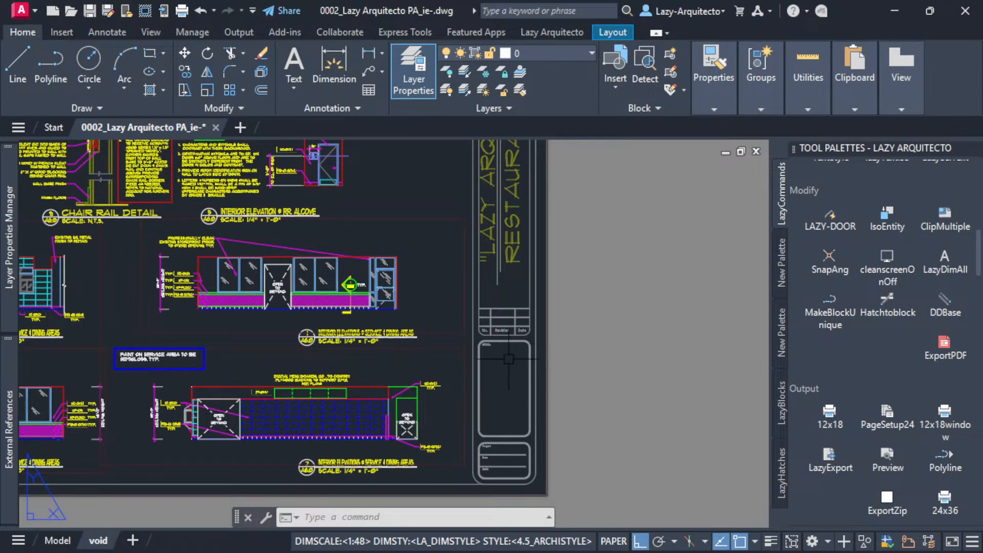
scroll(508, 344, "up", 3)
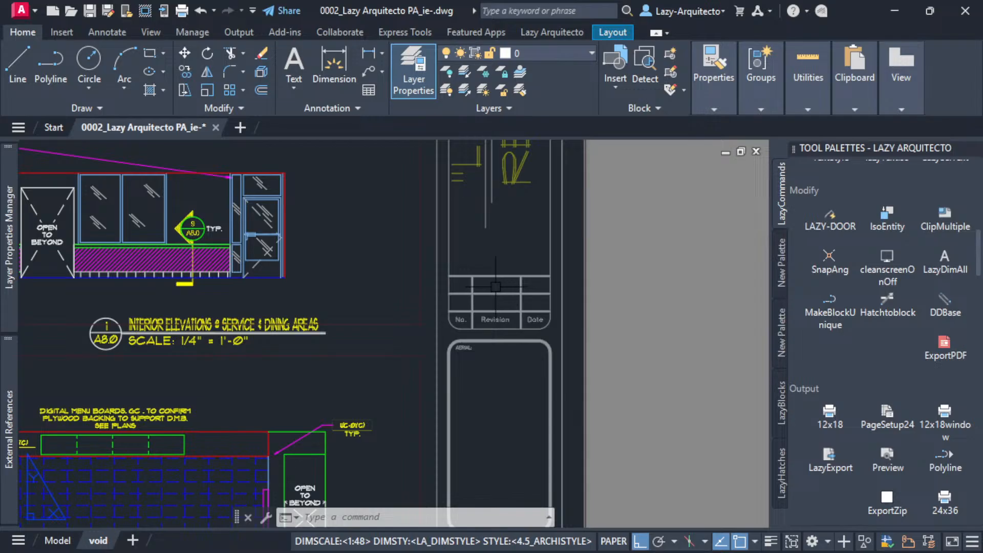
middle_click_drag(499, 296, 539, 325)
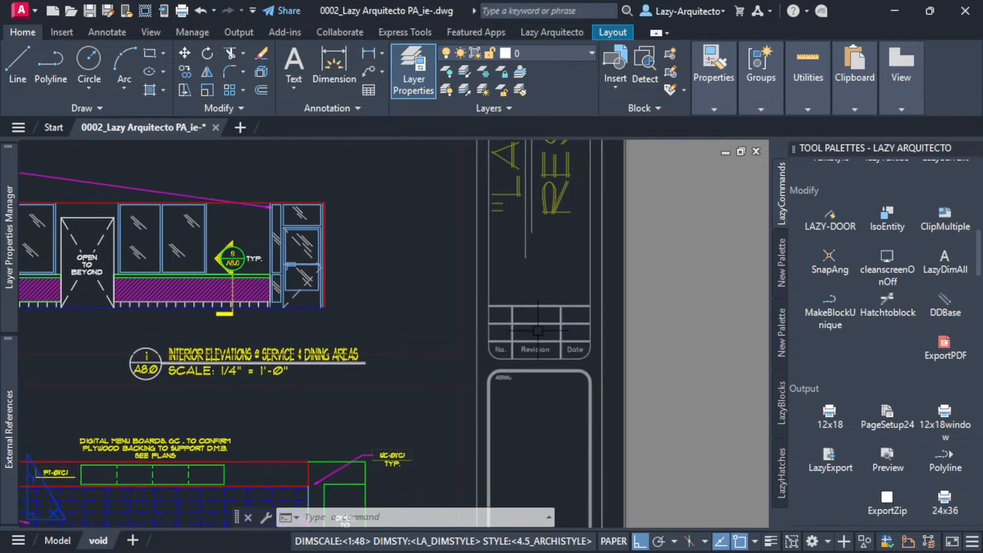
scroll(541, 335, "down", 3)
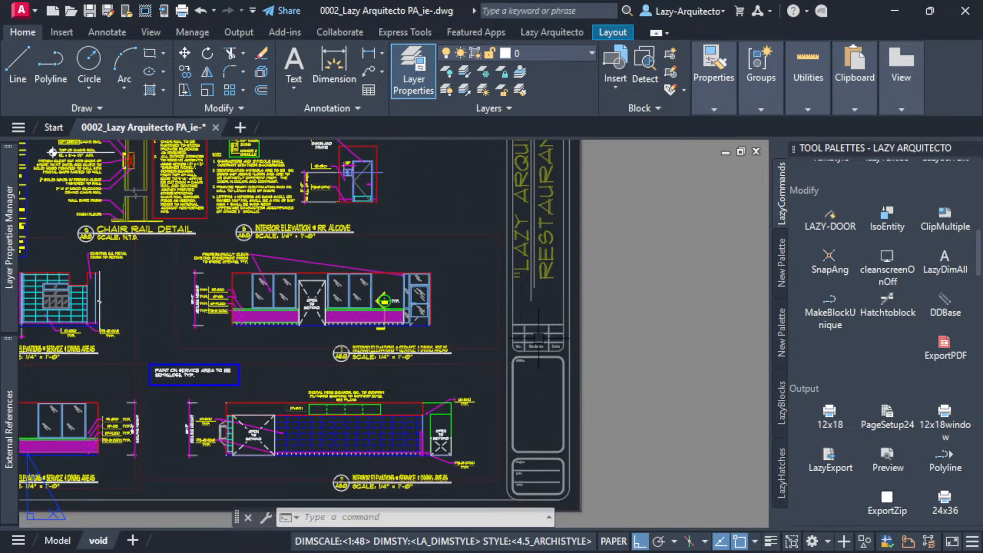
scroll(539, 337, "down", 5)
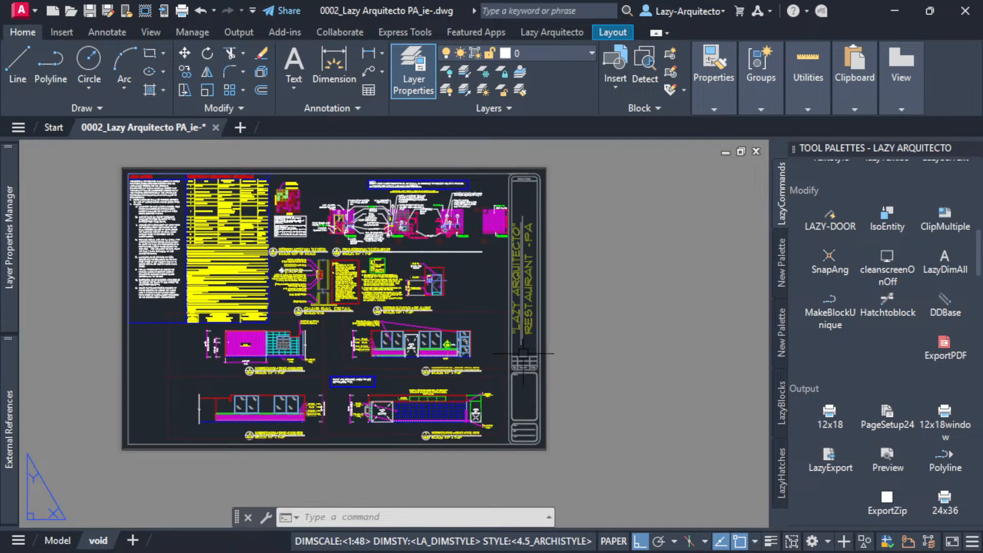
scroll(523, 354, "up", 3)
mouse_move(9, 263)
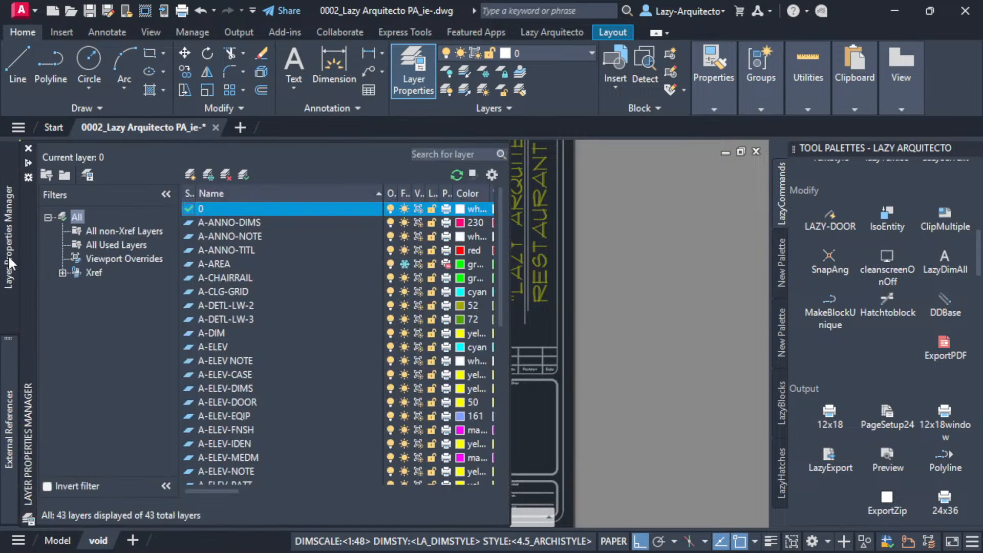
left_click(190, 175)
type("NO-PLOT")
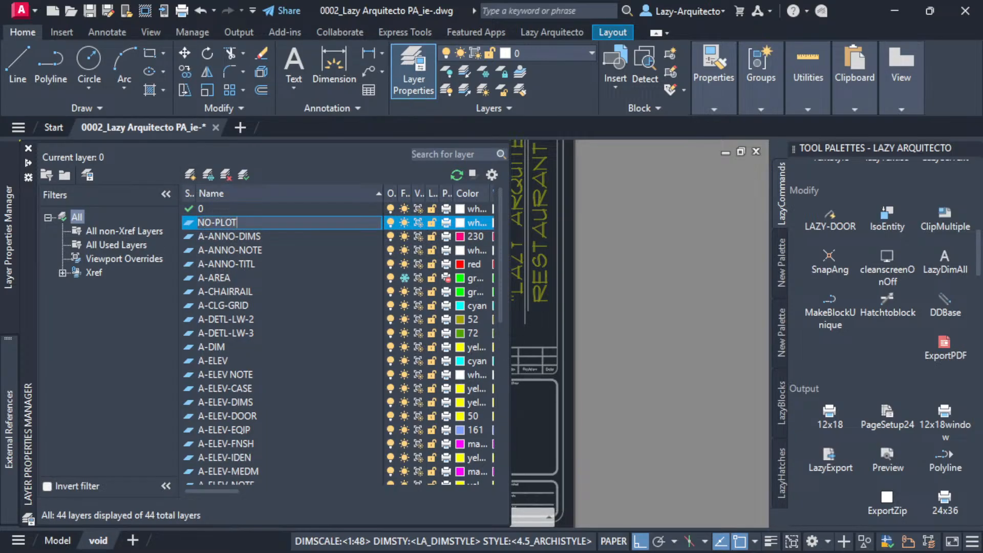
key("Return")
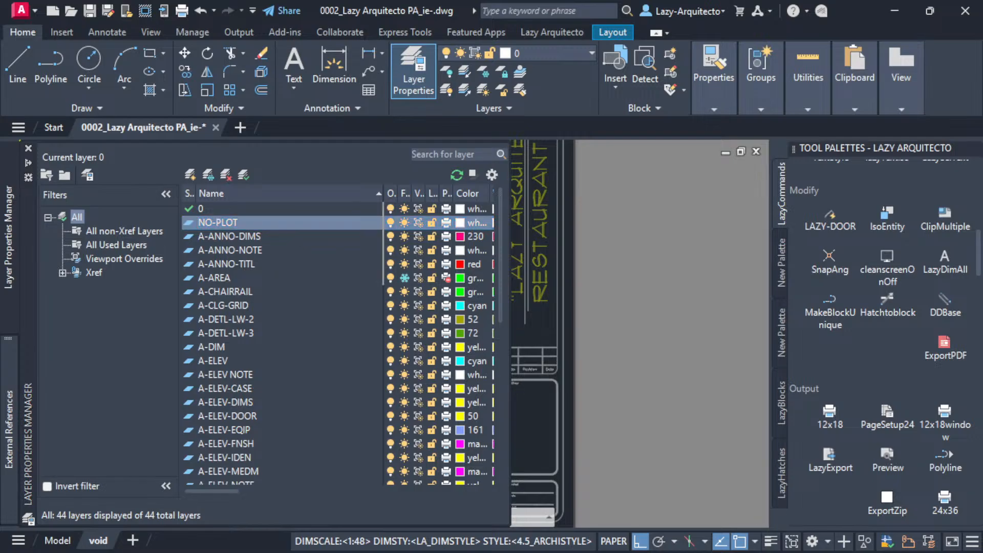
Draw a circle centred on the title block's revision table, large enough to enclose the whole table.
type("CIRCLE")
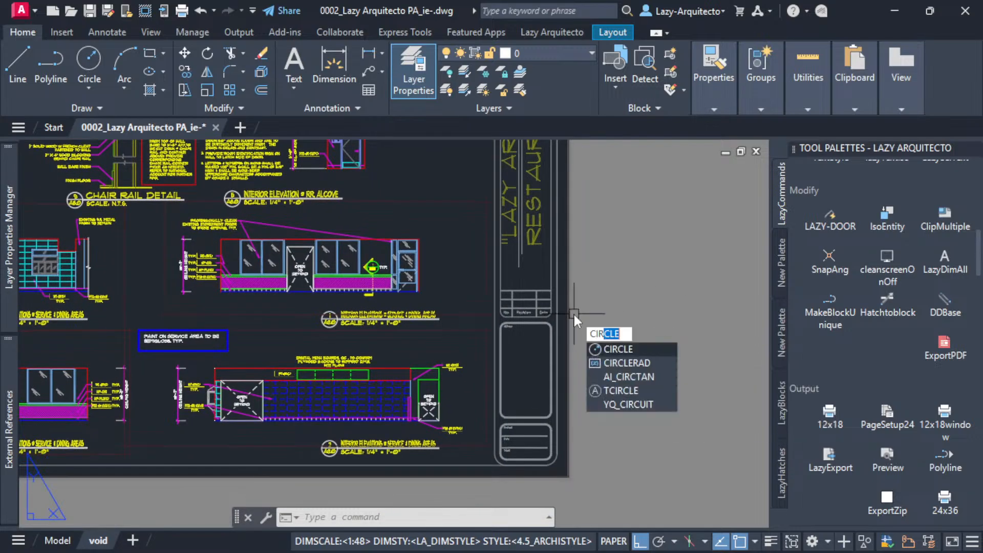
key("Return")
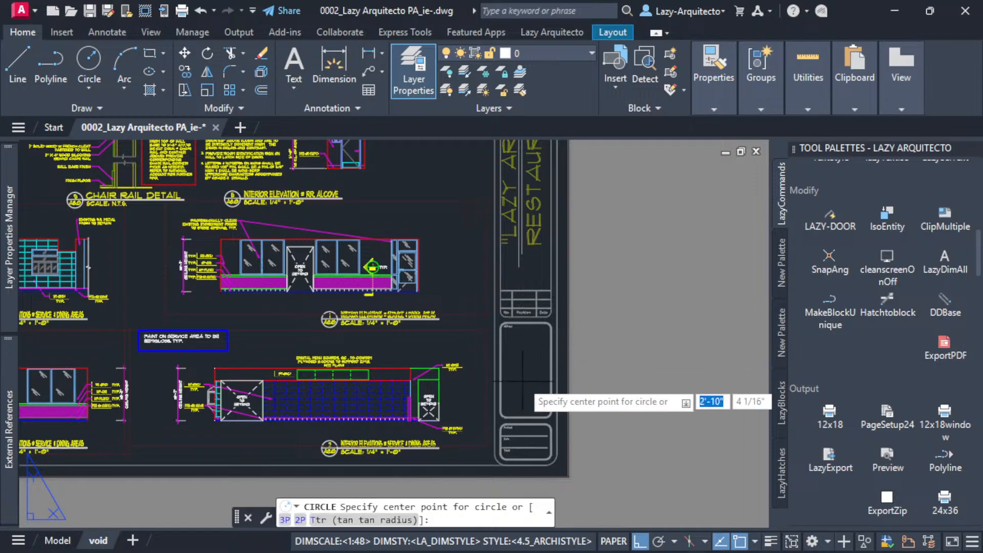
scroll(531, 289, "up", 3)
scroll(543, 312, "up", 2)
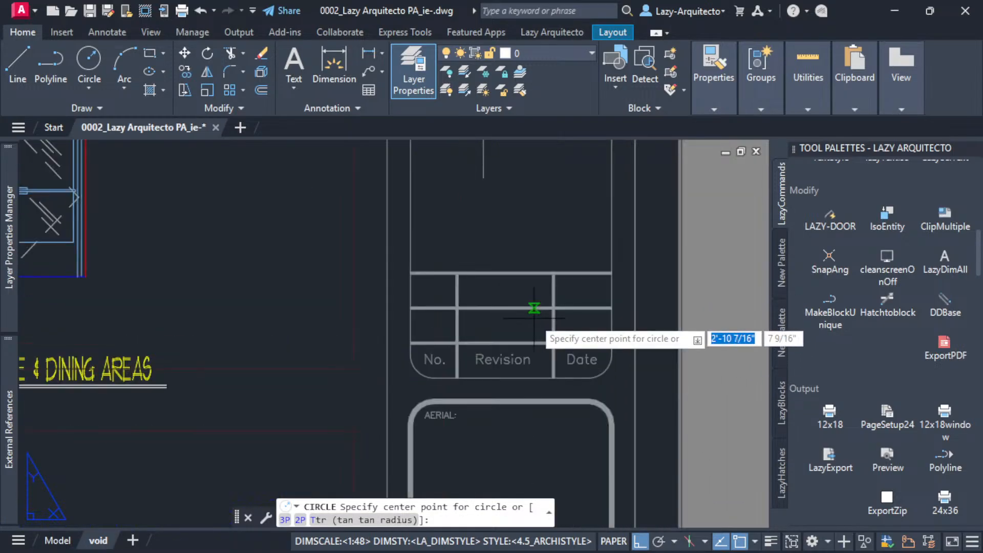
left_click(511, 308)
left_click(530, 430)
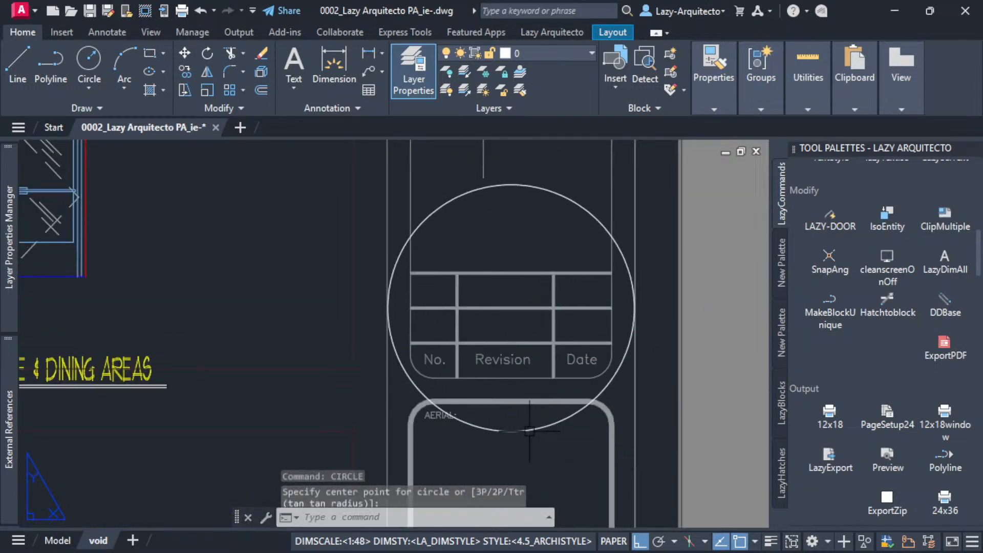
Shift the circle around the revision table slightly sideways and assign it to the NO-PLOT layer.
scroll(475, 359, "down", 3)
left_click(494, 272)
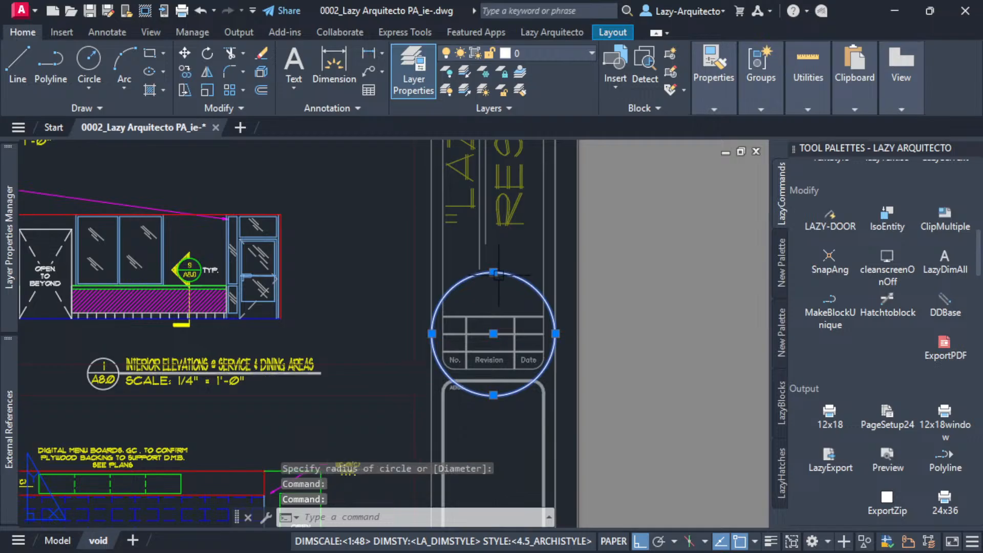
left_click_drag(507, 274, 494, 272)
left_click(499, 273)
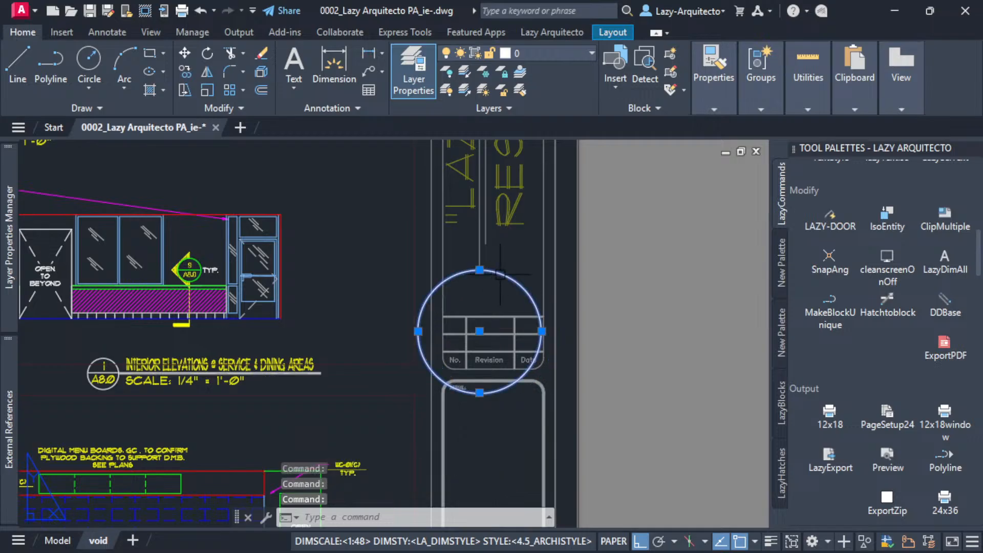
left_click(513, 51)
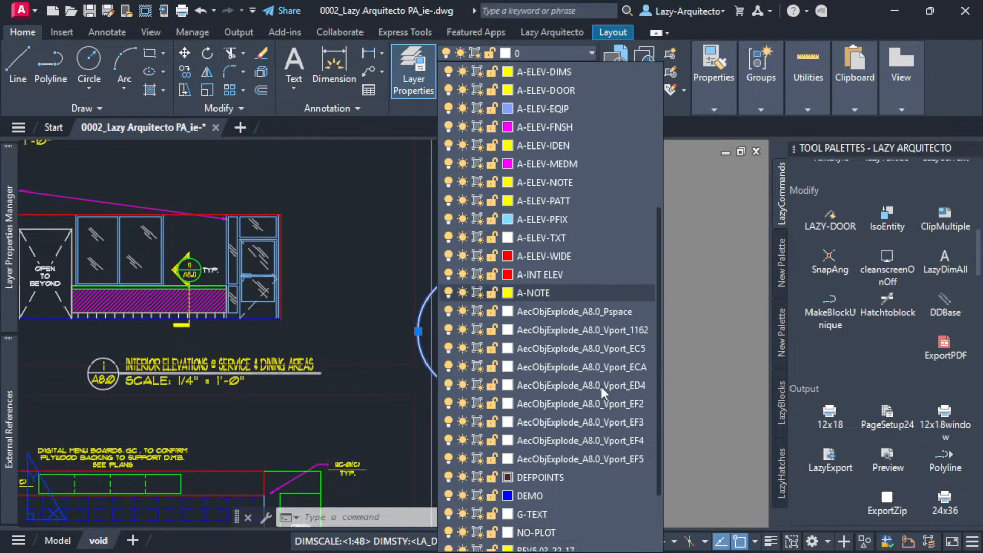
left_click(569, 533)
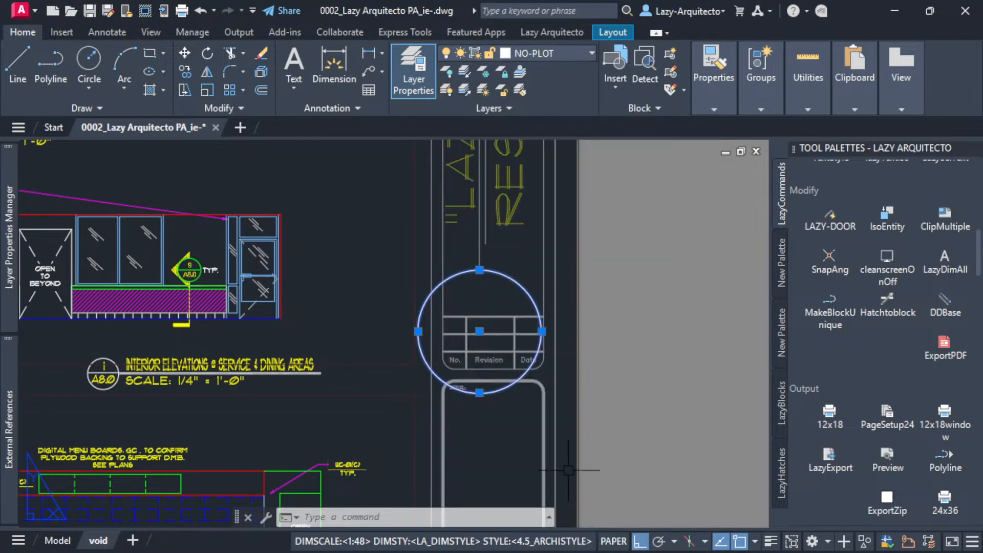
Set the NO-PLOT layer's color to green and clear the circle's selection.
left_click(537, 54)
left_click(509, 441)
left_click(360, 339)
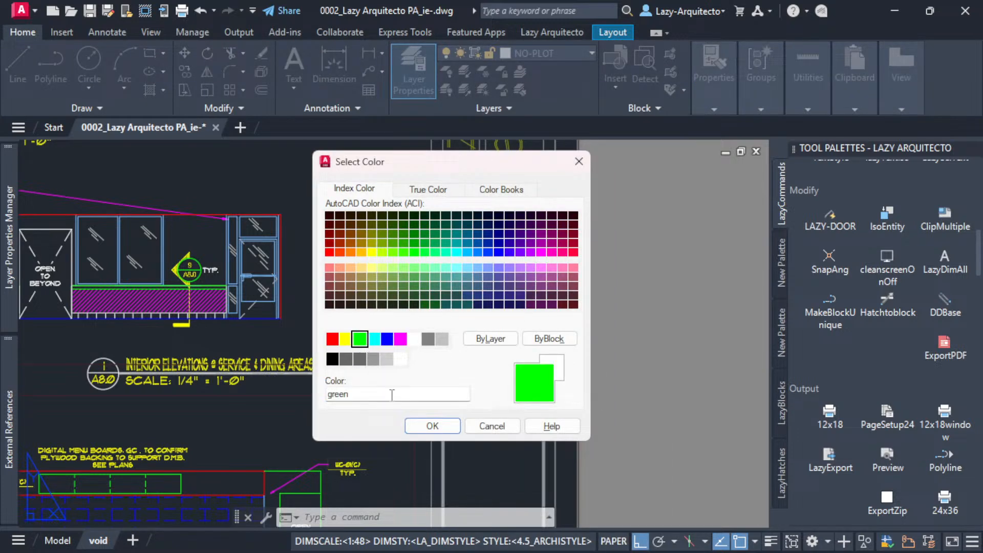
left_click(423, 426)
key("Escape")
Examine the circle markup around the title block's revision table, up close and within the whole sheet.
scroll(587, 377, "down", 6)
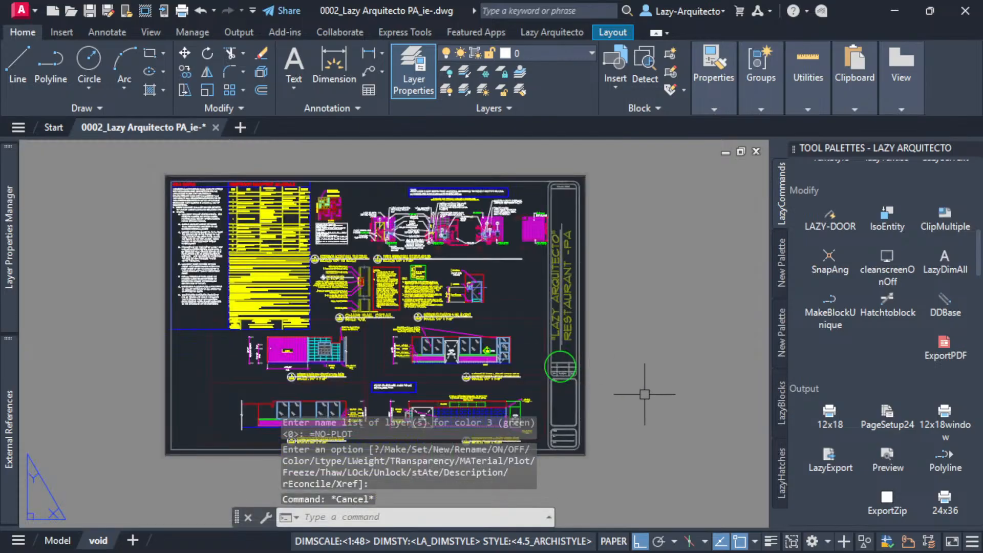
middle_click_drag(623, 335, 626, 343)
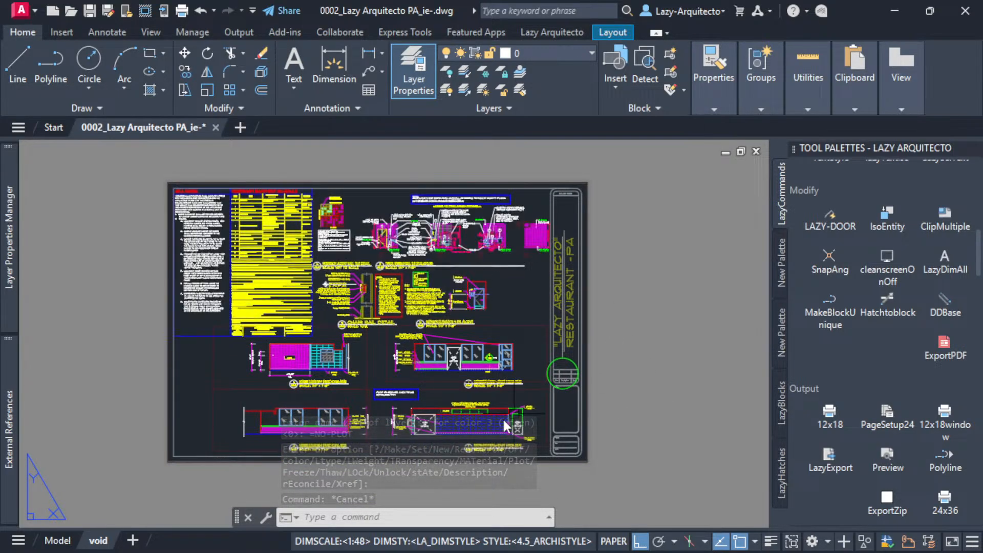
scroll(581, 383, "up", 4)
left_click(538, 287)
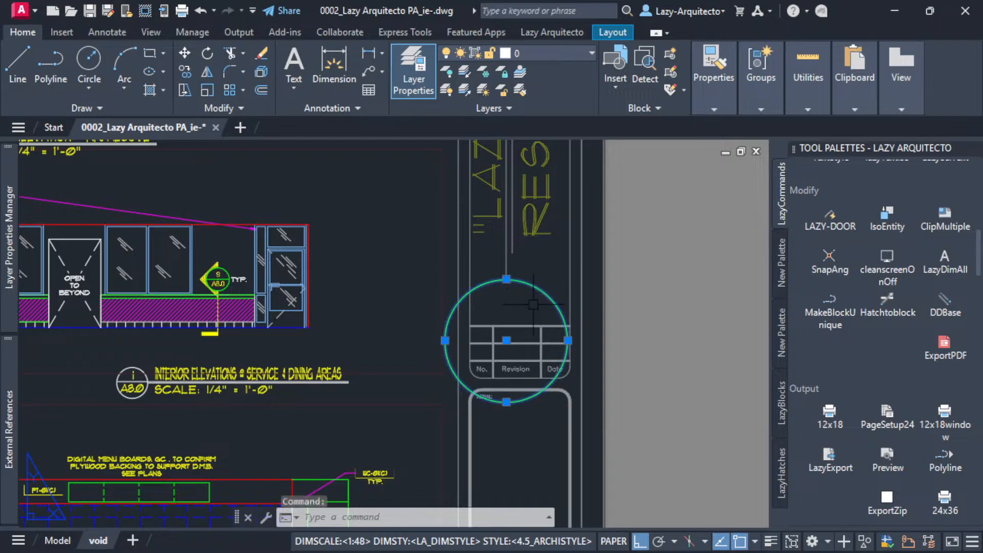
key("Escape")
key("Escape")
scroll(536, 339, "up", 3)
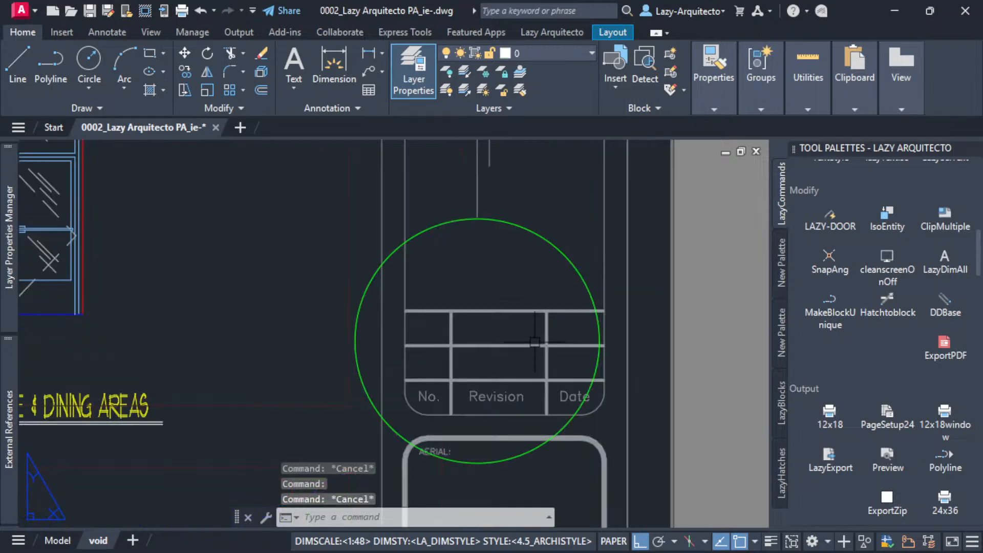
left_click(398, 290)
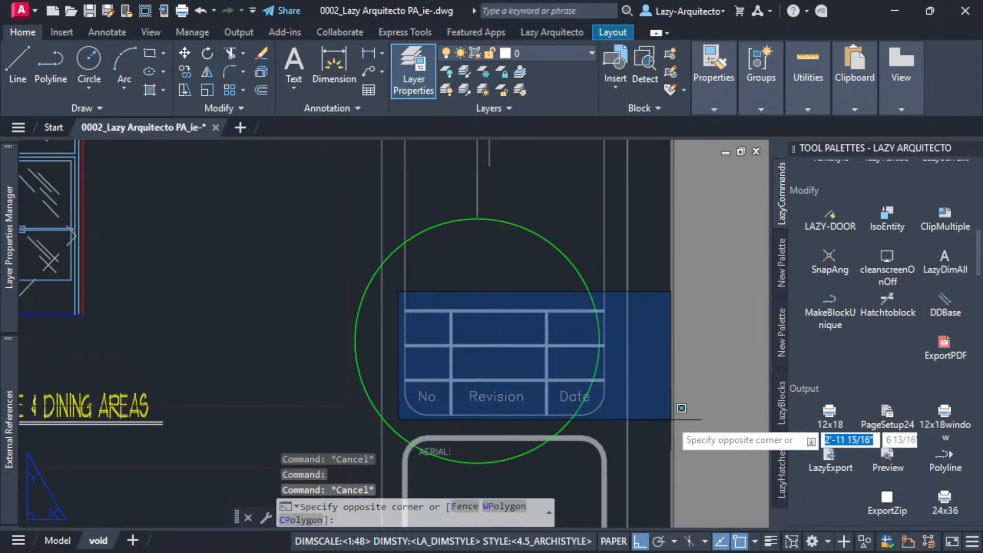
left_click(670, 426)
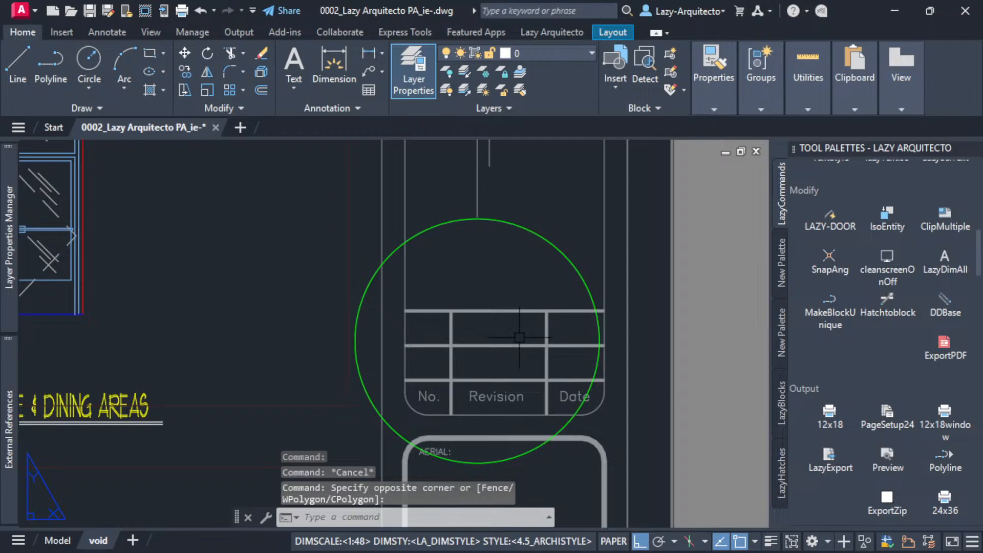
scroll(576, 359, "down", 3)
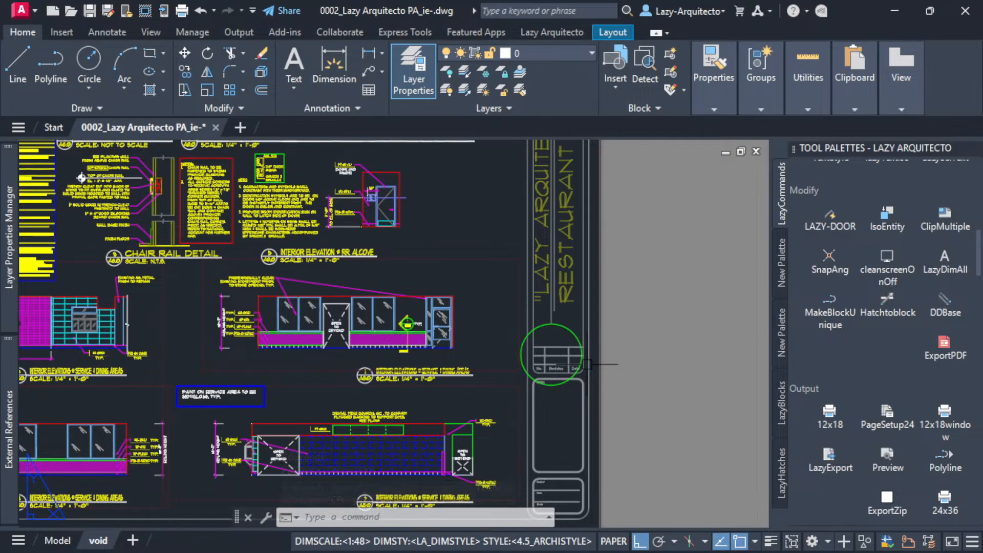
middle_click_drag(605, 359, 662, 367)
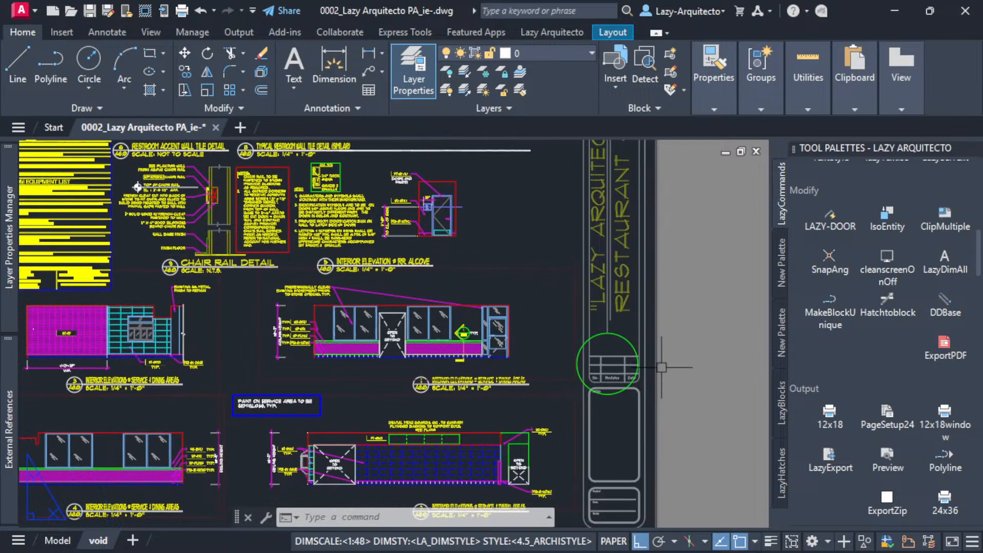
scroll(560, 314, "down", 3)
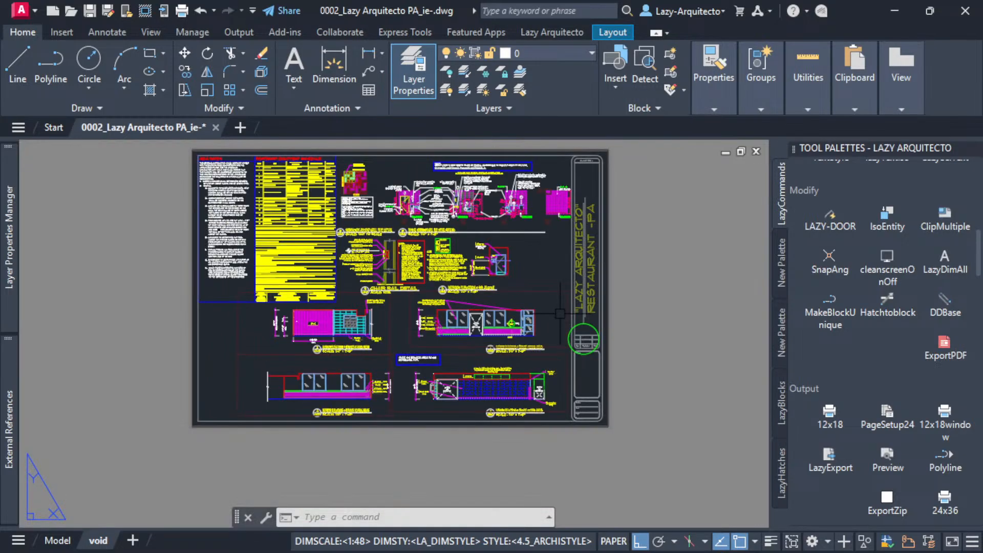
Switch the restroom block's visibility state to RR_REMAIN and on to RR_N/A, and deselect the block.
middle_click(537, 266)
middle_click(537, 266)
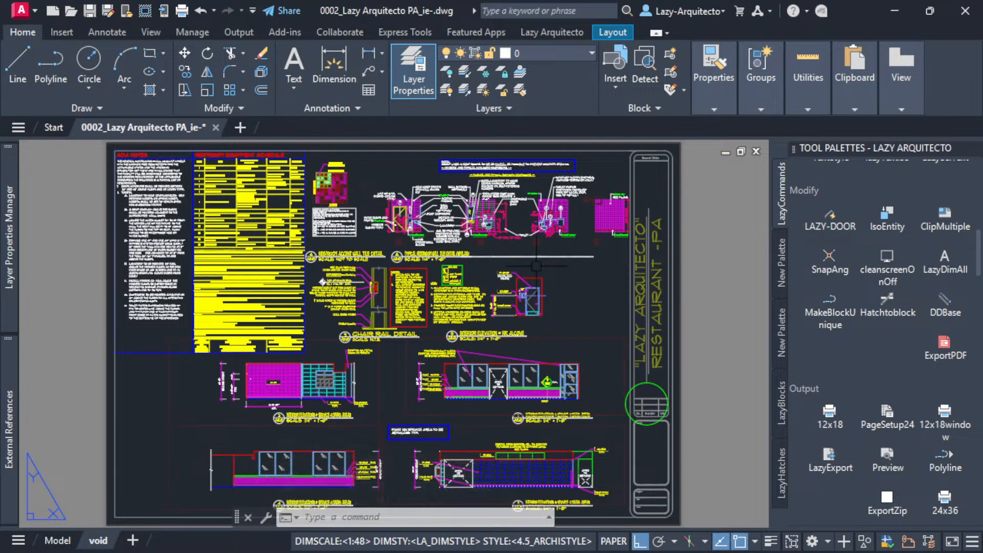
key("ctrl+a")
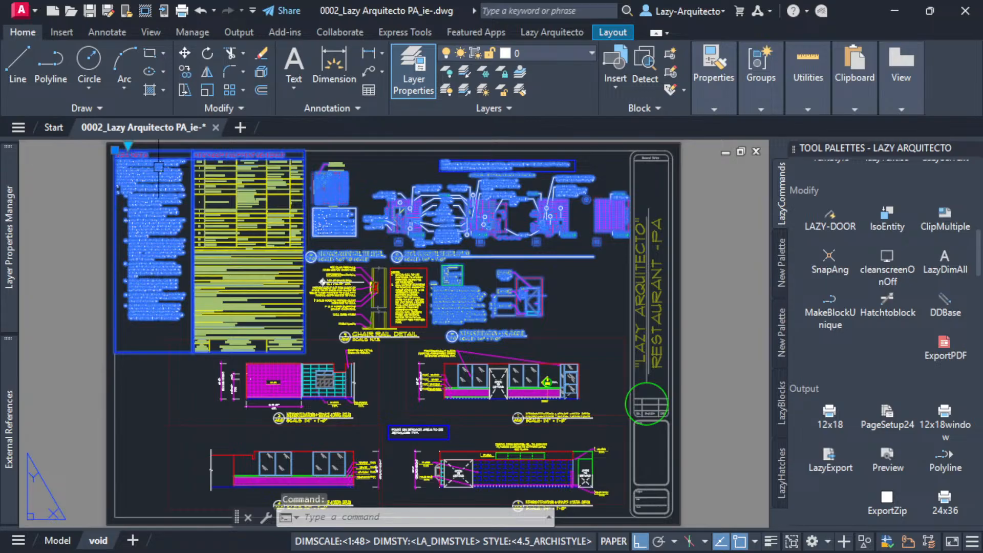
left_click(128, 145)
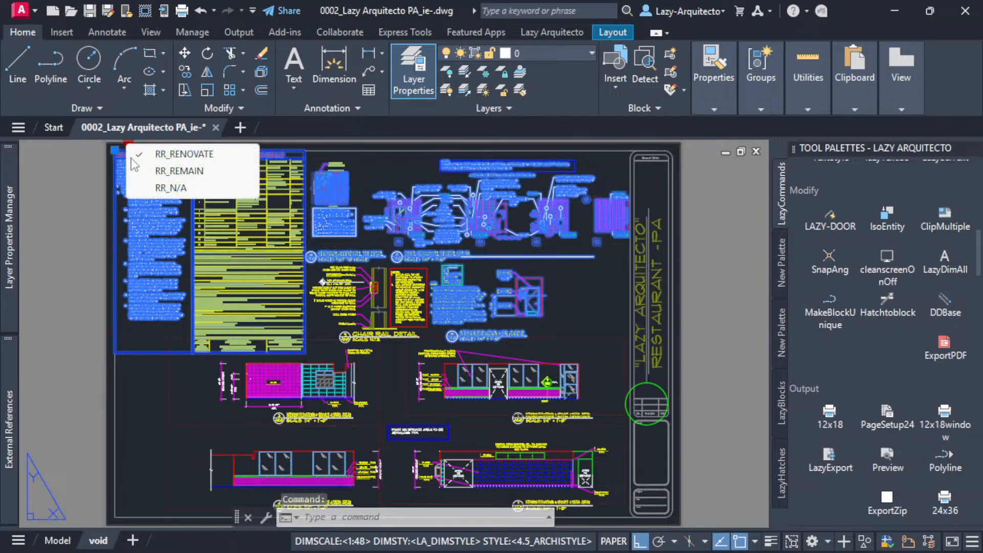
left_click(174, 172)
left_click(128, 145)
left_click(174, 189)
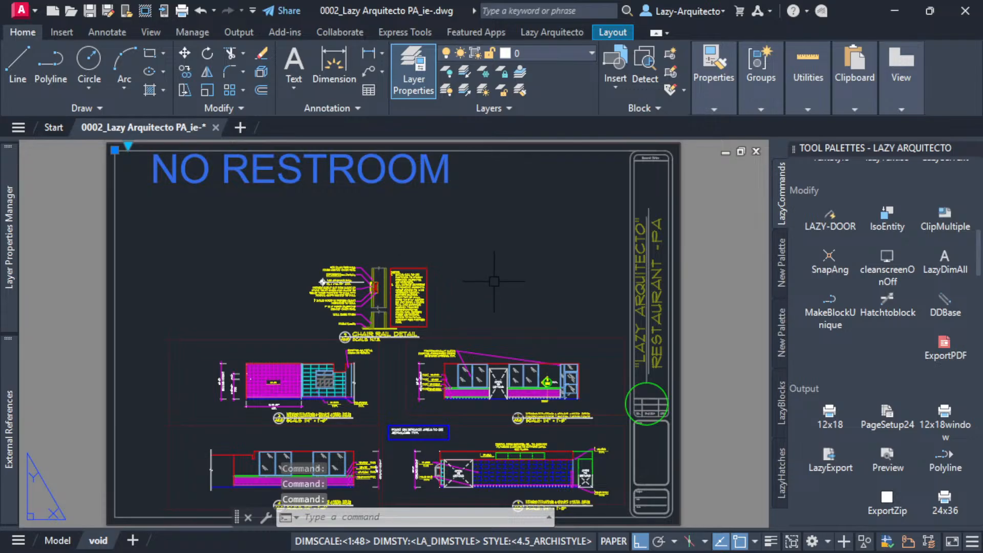
key("Escape")
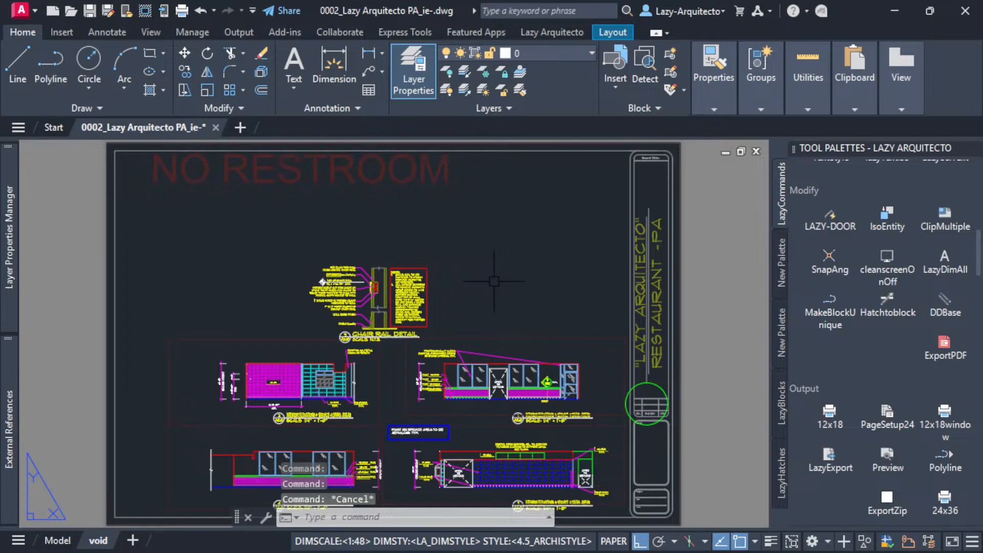
Set the NO RESTROOM block's visibility state to RR_REMAIN and clear the selection.
left_click(184, 177)
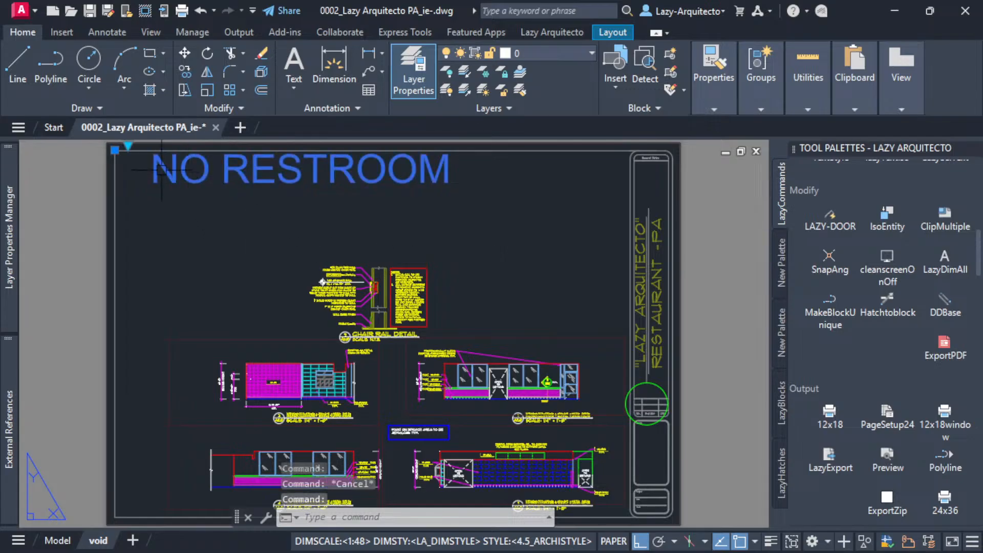
left_click(128, 147)
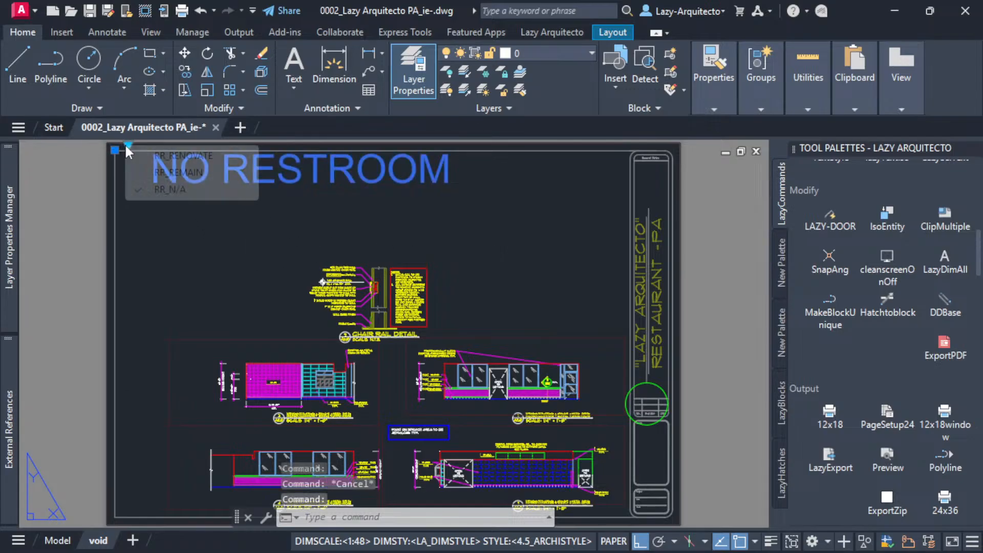
left_click(156, 173)
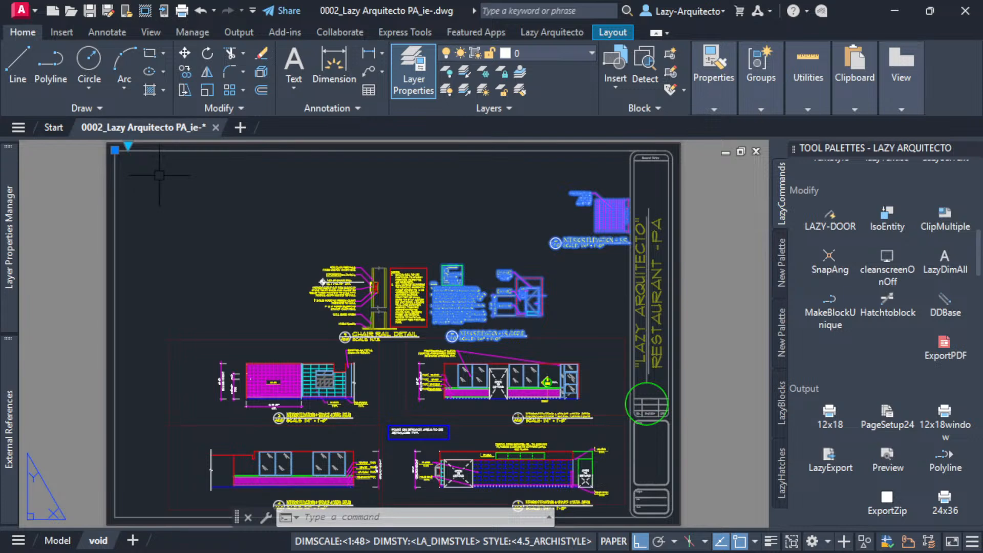
left_click(128, 145)
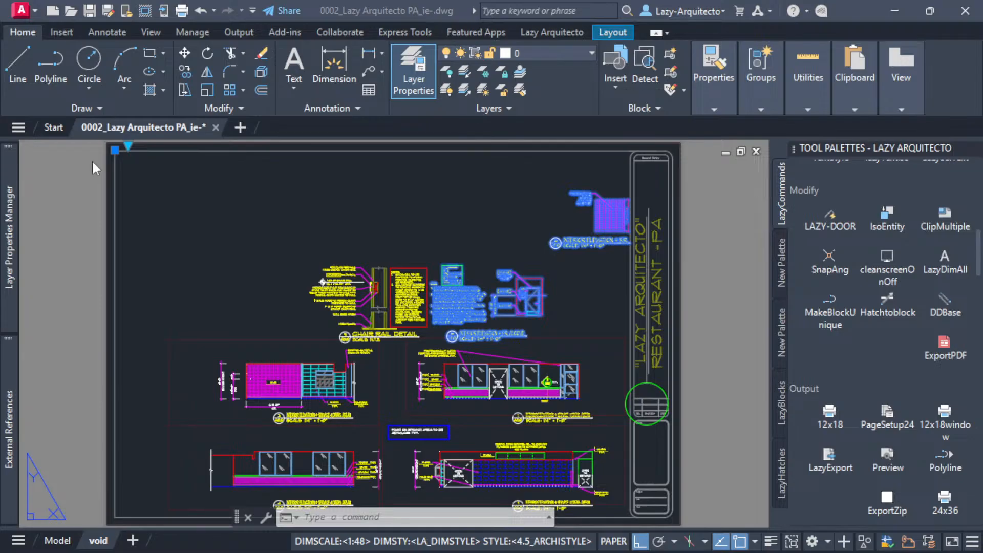
left_click(306, 243)
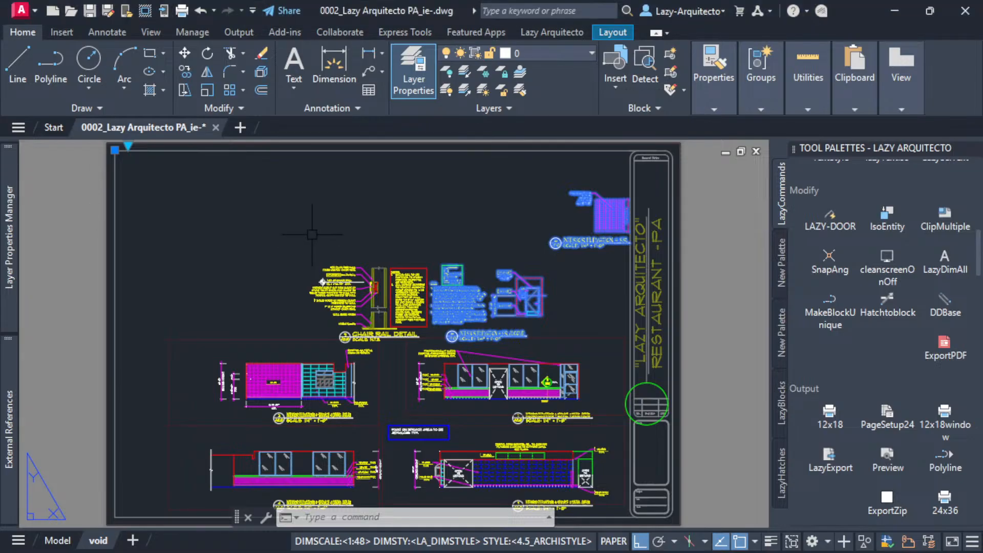
middle_click_drag(306, 243, 316, 265)
key("Escape")
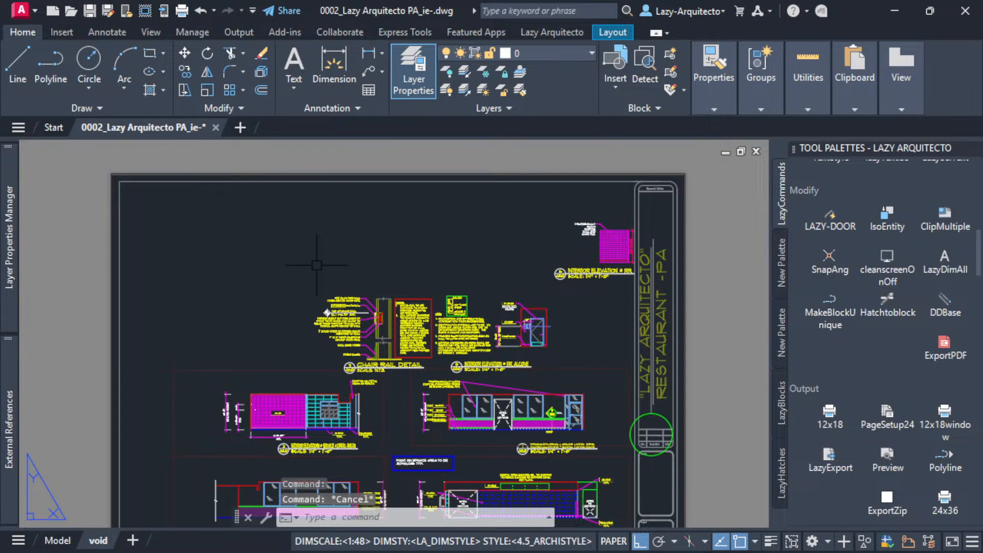
Examine the extent of the restroom block, the chair rail detail beside it and the service and dining area elevation.
middle_click(316, 265)
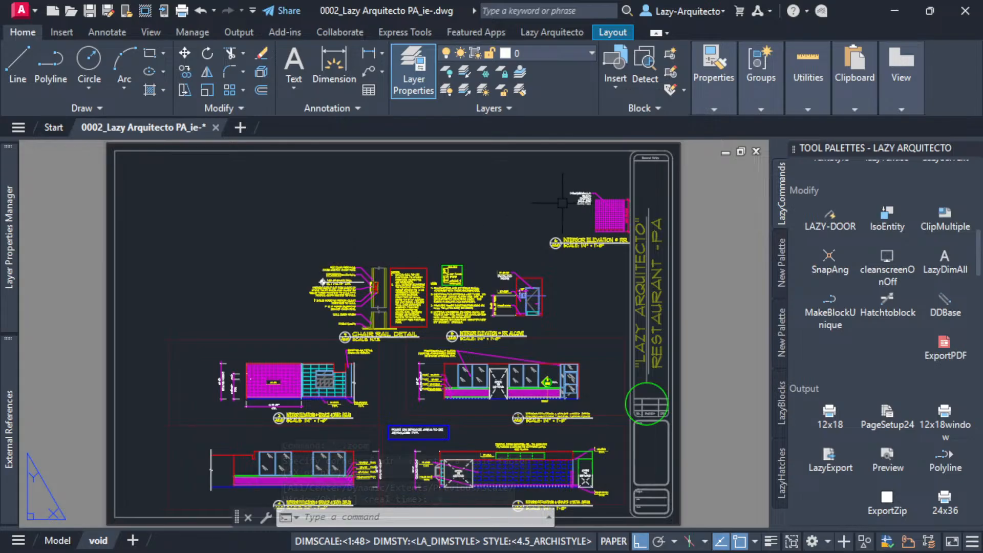
left_click(612, 216)
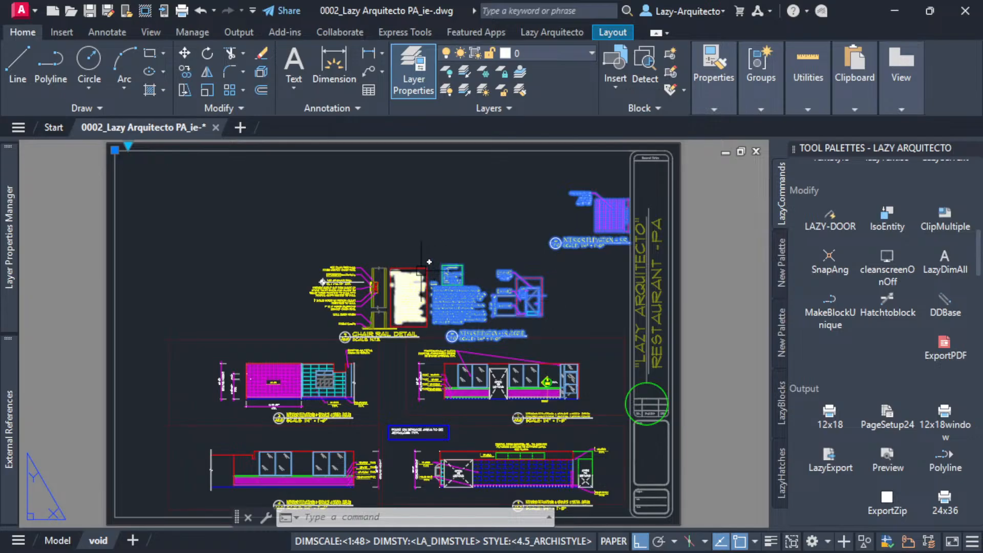
key("Escape")
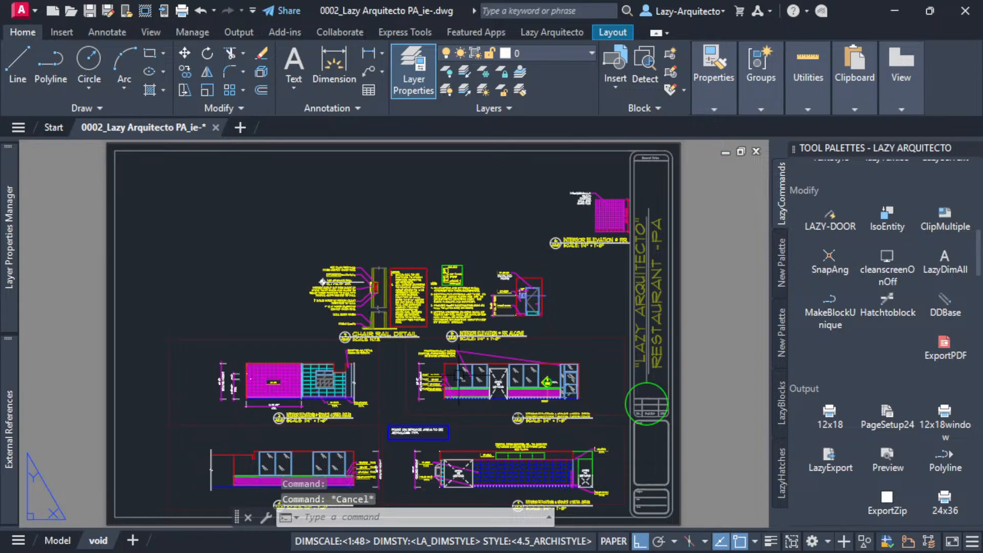
scroll(435, 289, "up", 4)
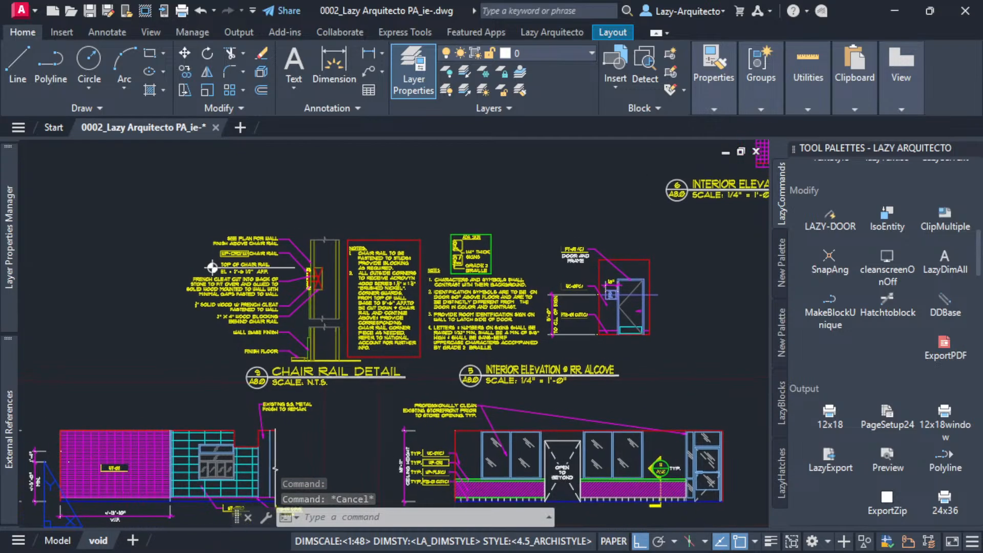
left_click(153, 205)
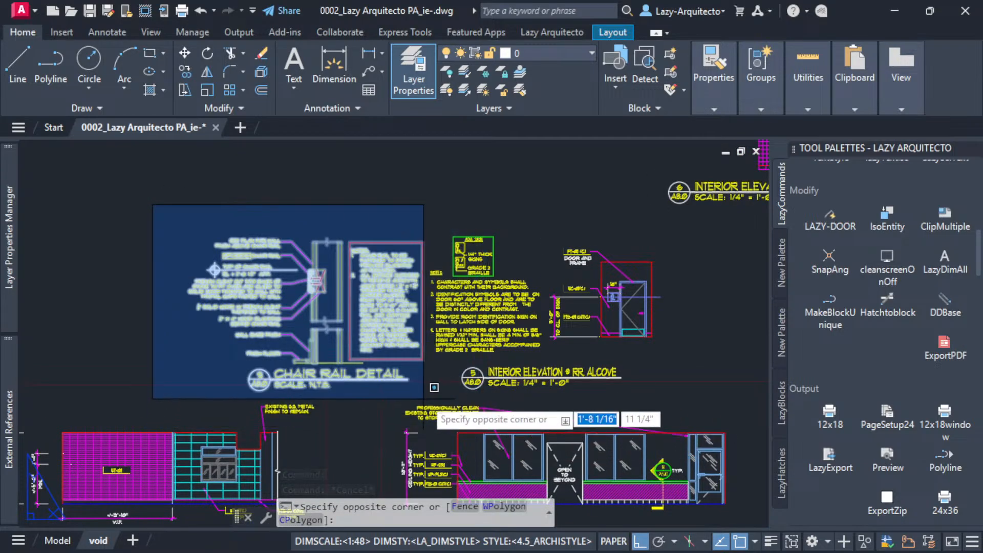
key("Escape")
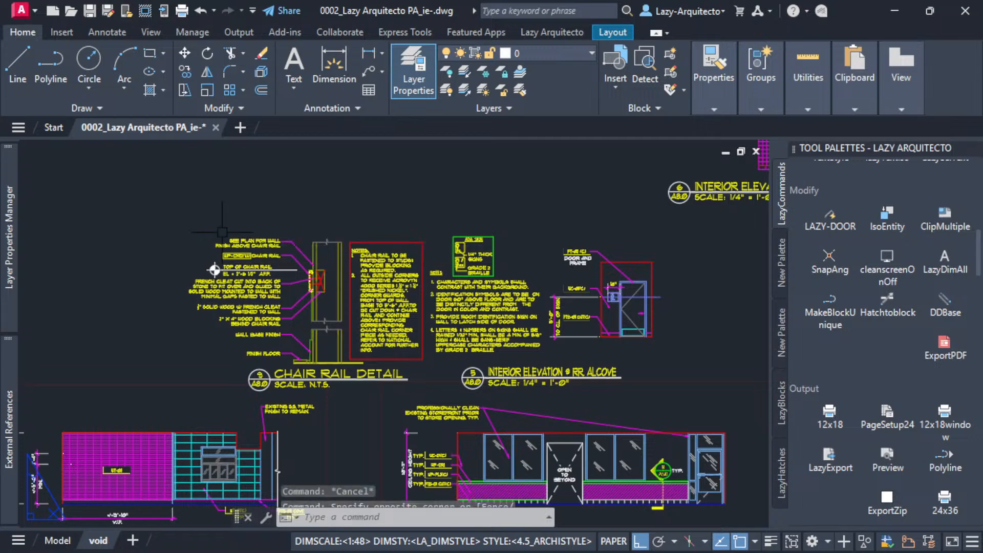
left_click(172, 216)
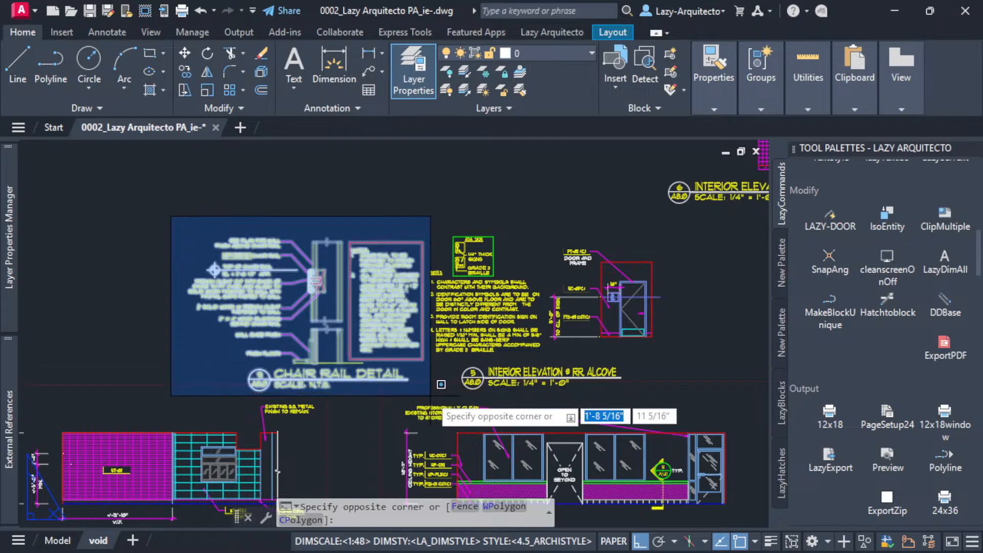
key("Escape")
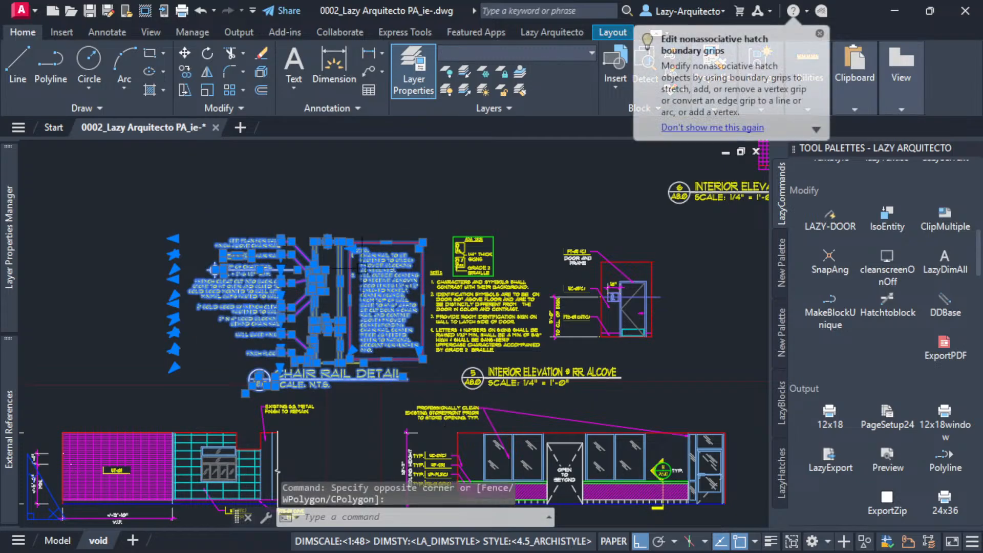
key("Escape")
middle_click_drag(371, 338, 387, 260)
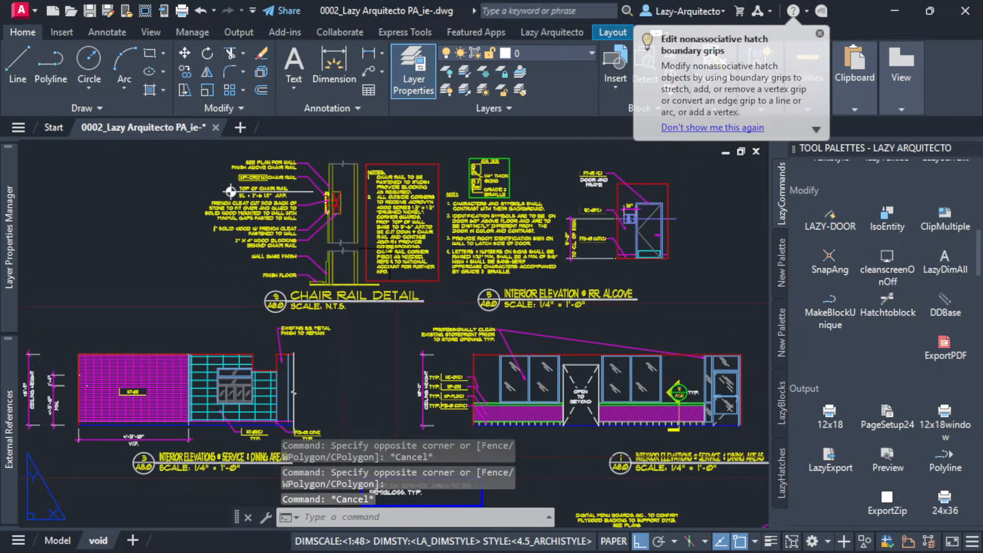
scroll(542, 412, "up", 5)
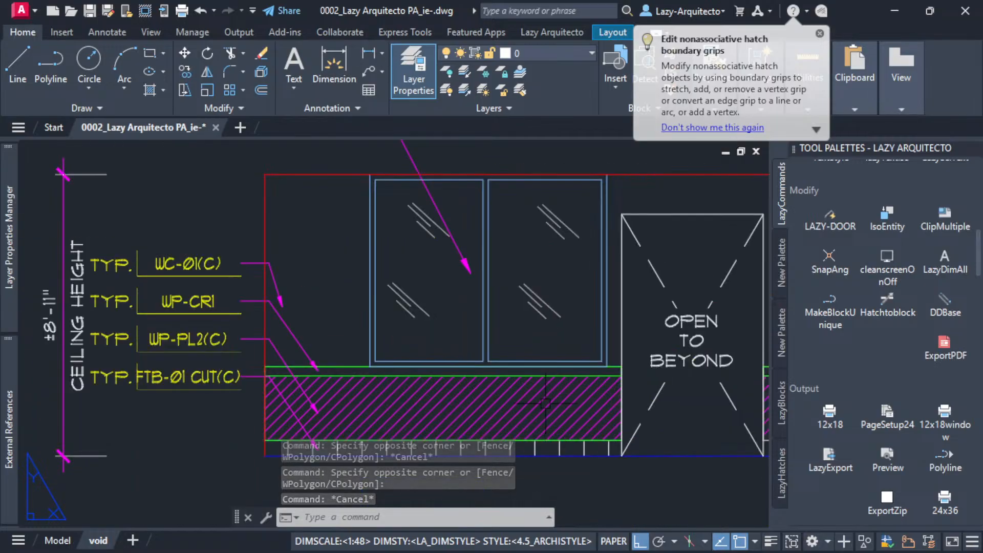
Move the individual objects of the chair rail detail, including its notes and title, to the DEFPOINTS layer.
scroll(558, 441, "down", 3)
scroll(545, 415, "up", 6)
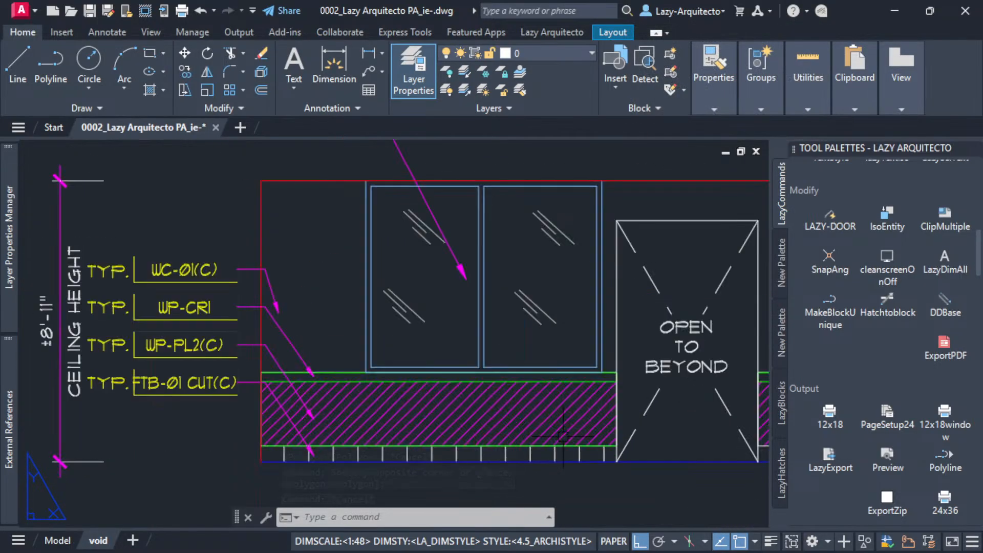
scroll(544, 415, "down", 5)
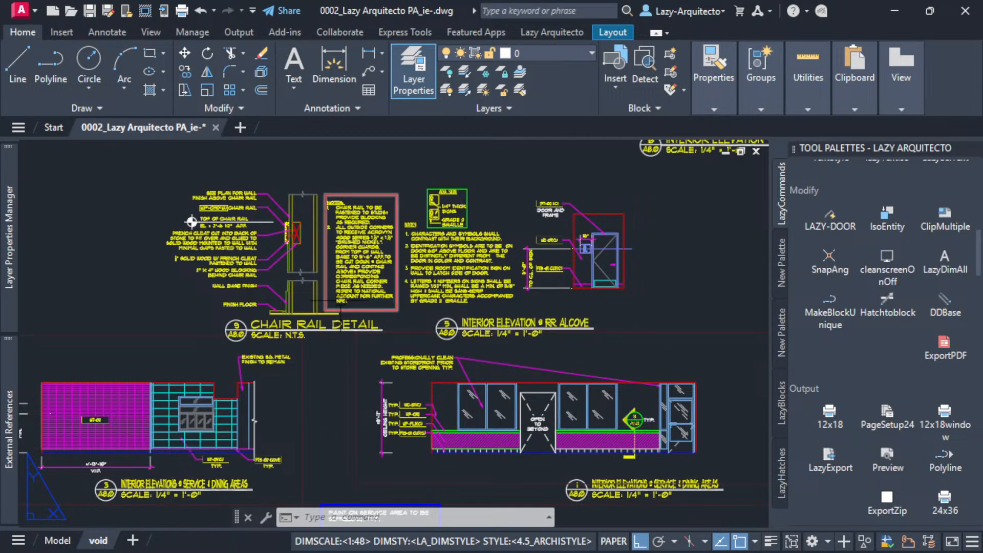
scroll(404, 383, "up", 3)
left_click(207, 235)
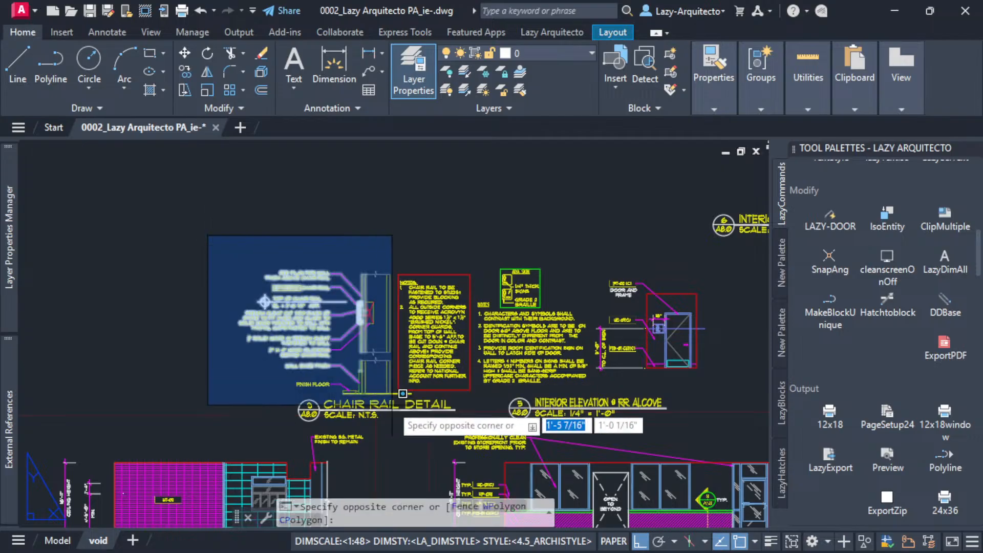
left_click(476, 427)
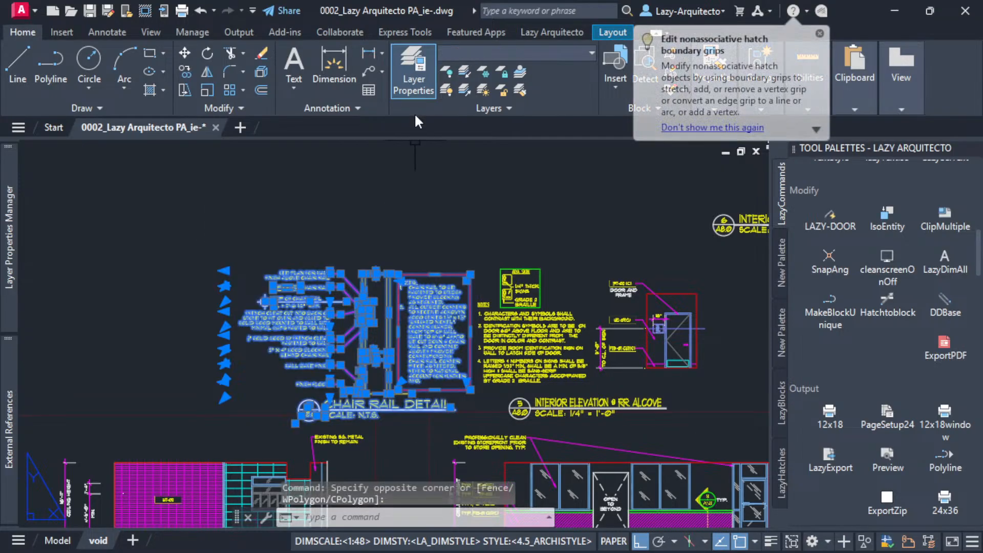
left_click(514, 53)
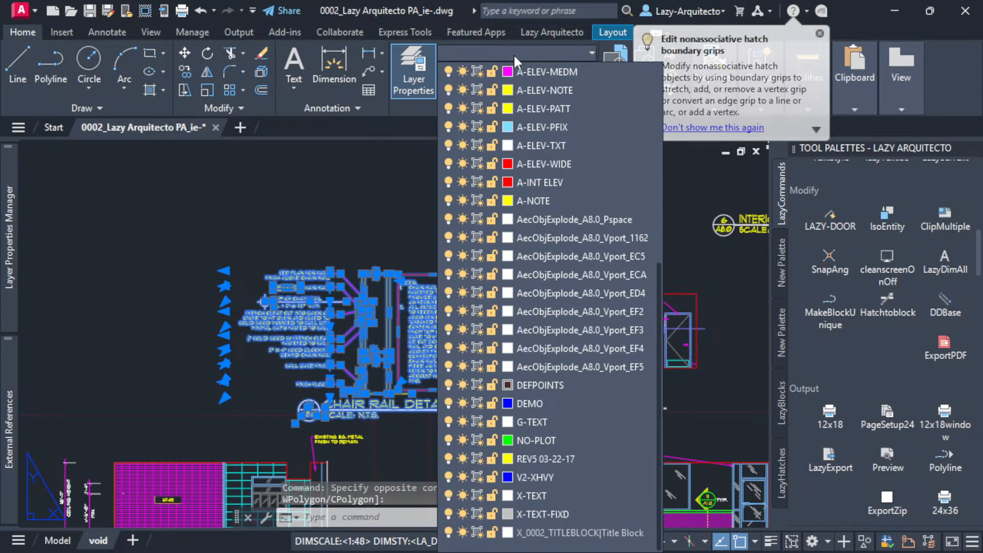
left_click(543, 384)
scroll(305, 264, "down", 3)
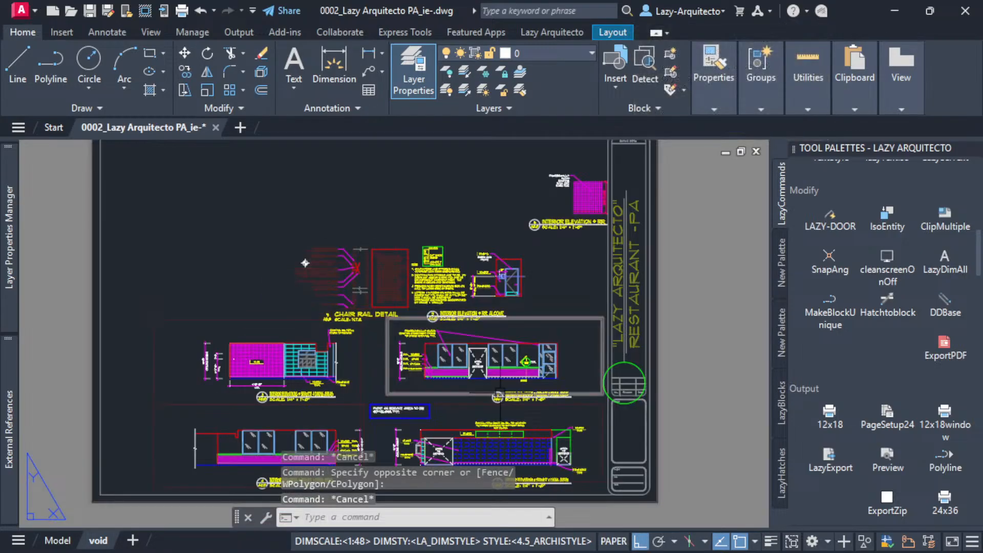
Check the layer assignment of the chair rail detail's notes, callout text and wall line, and clear the selection.
scroll(305, 263, "up", 3)
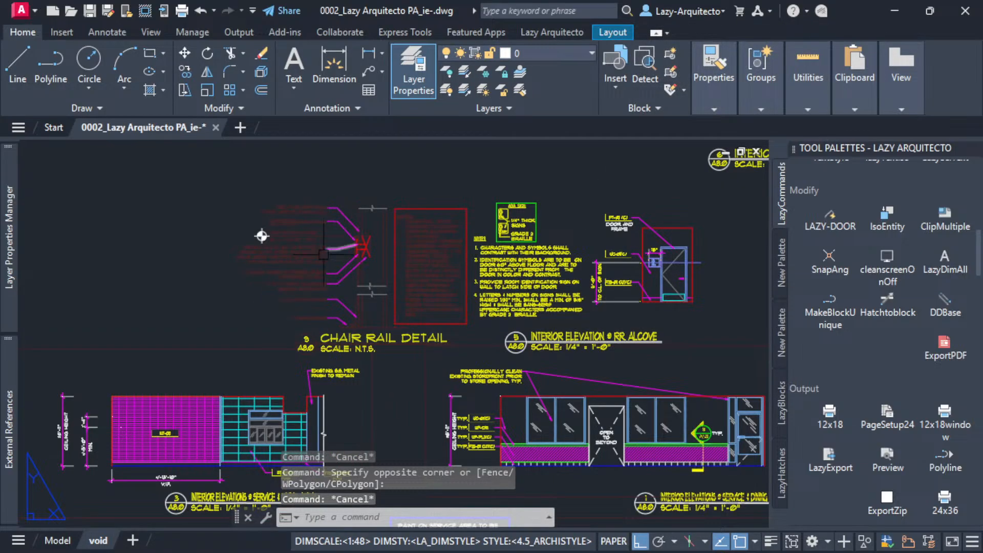
middle_click_drag(261, 236, 223, 291)
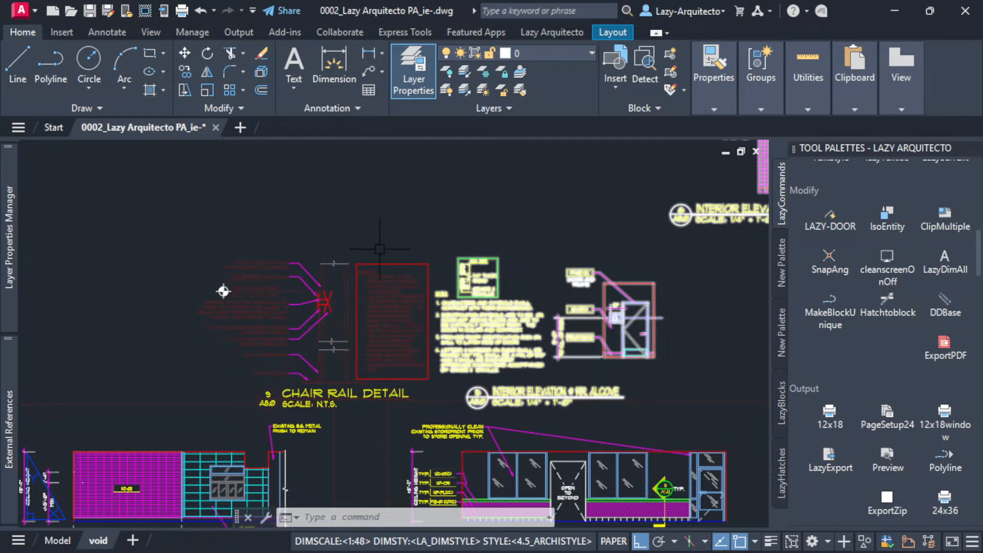
scroll(378, 302, "up", 3)
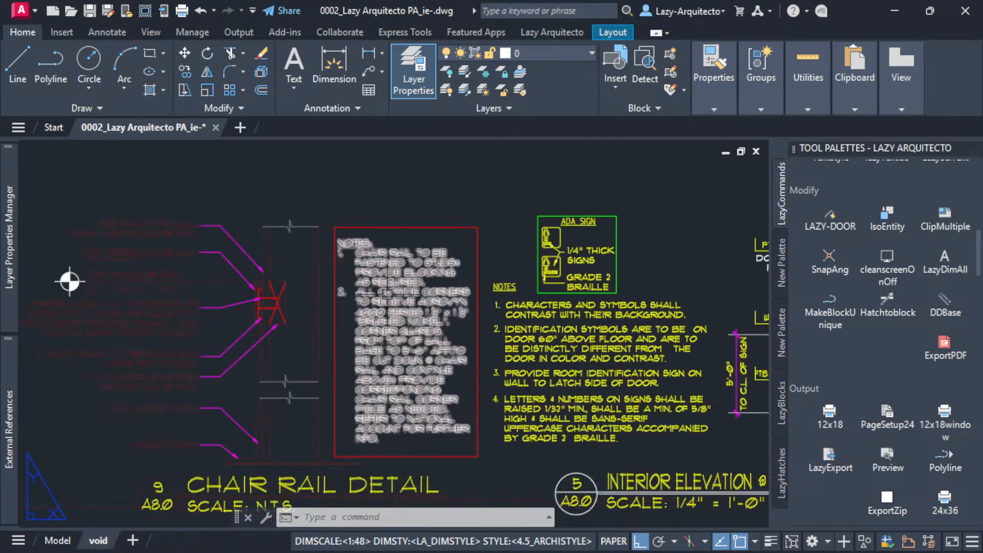
left_click(398, 270)
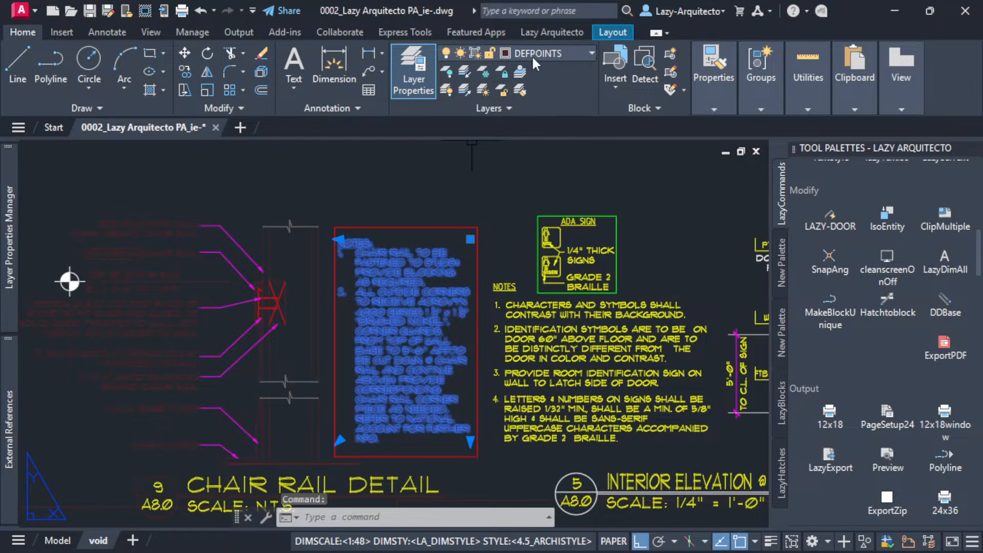
key("Escape")
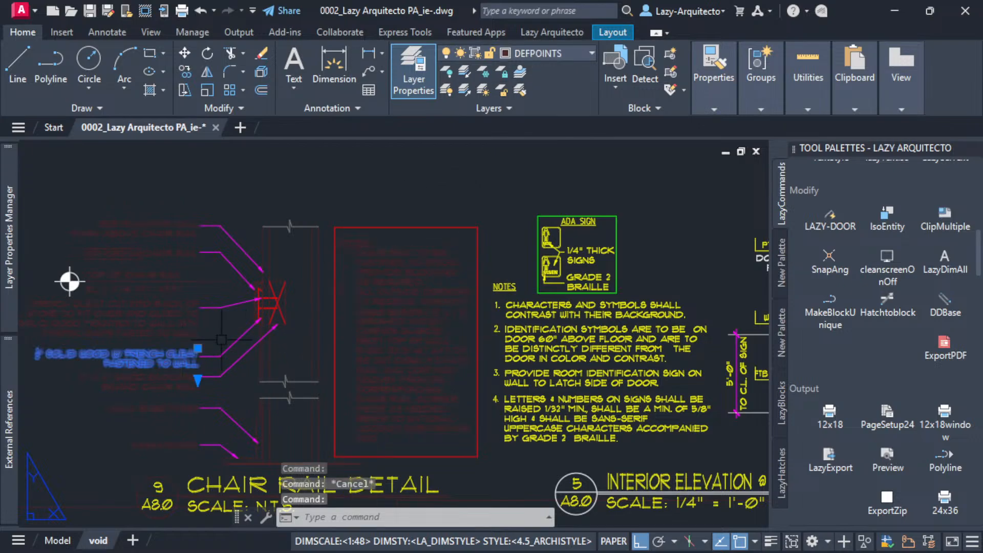
left_click(312, 298)
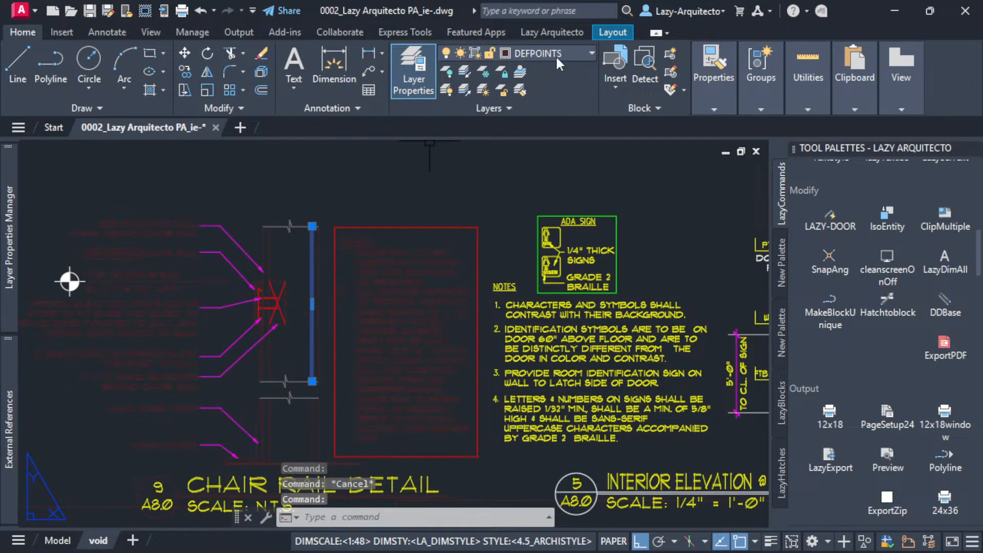
left_click(398, 260)
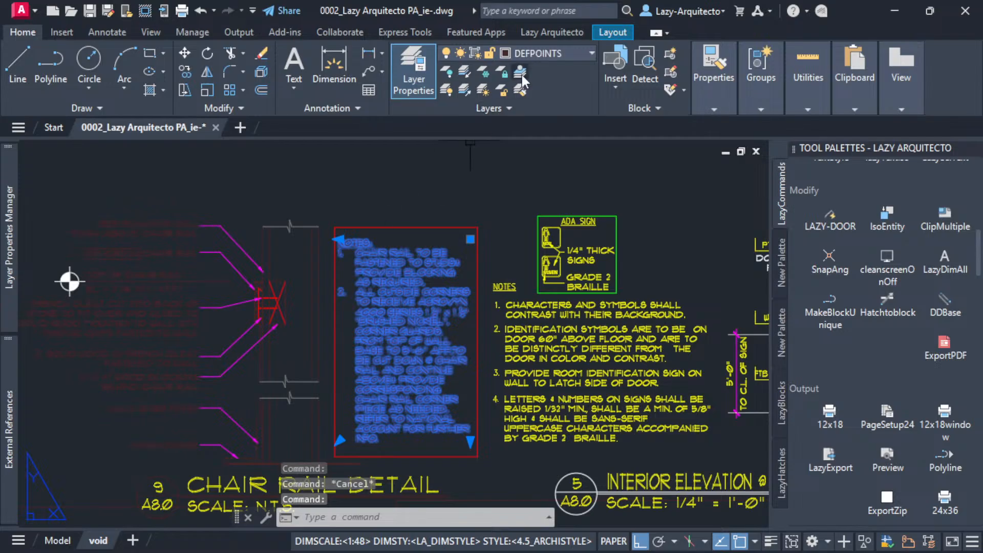
key("Escape")
left_click(312, 281)
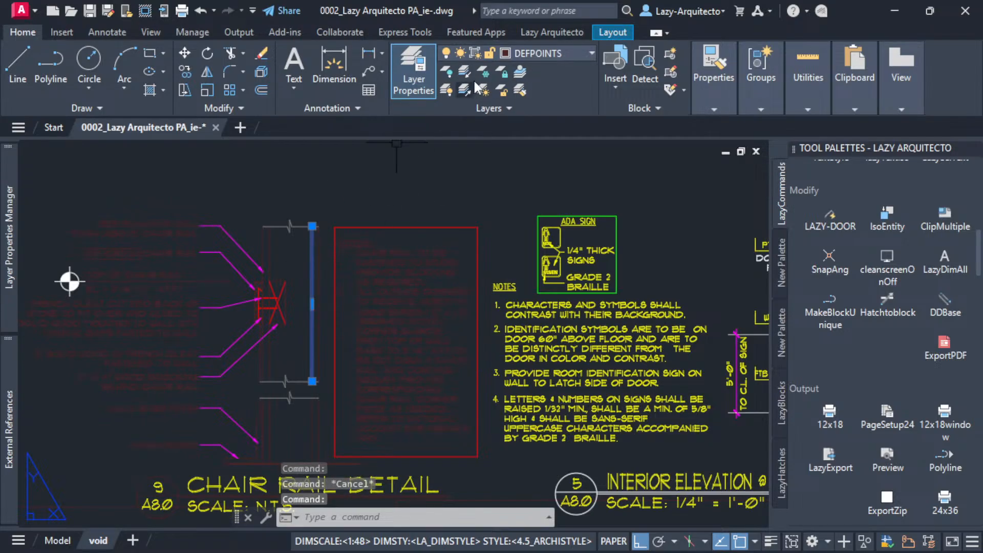
scroll(381, 314, "down", 3)
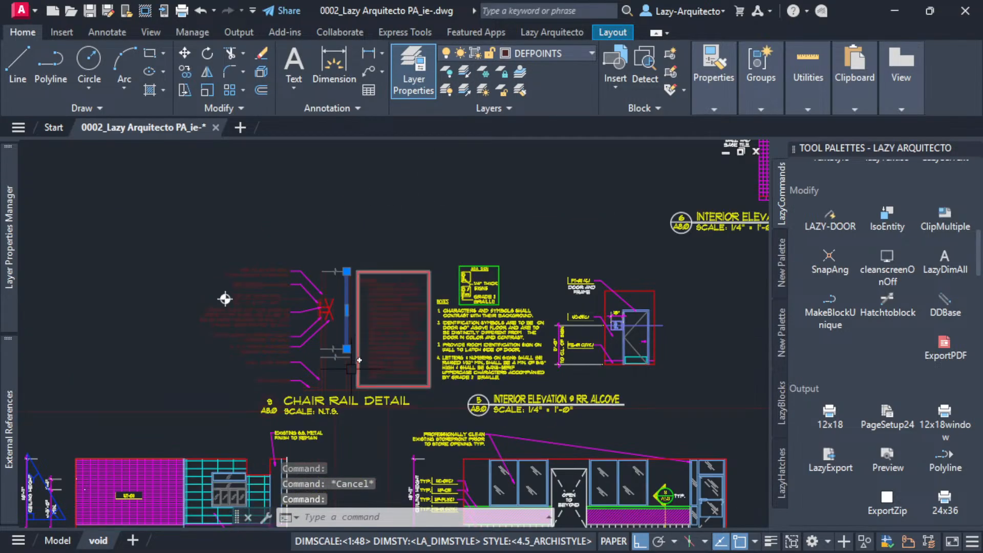
key("Escape")
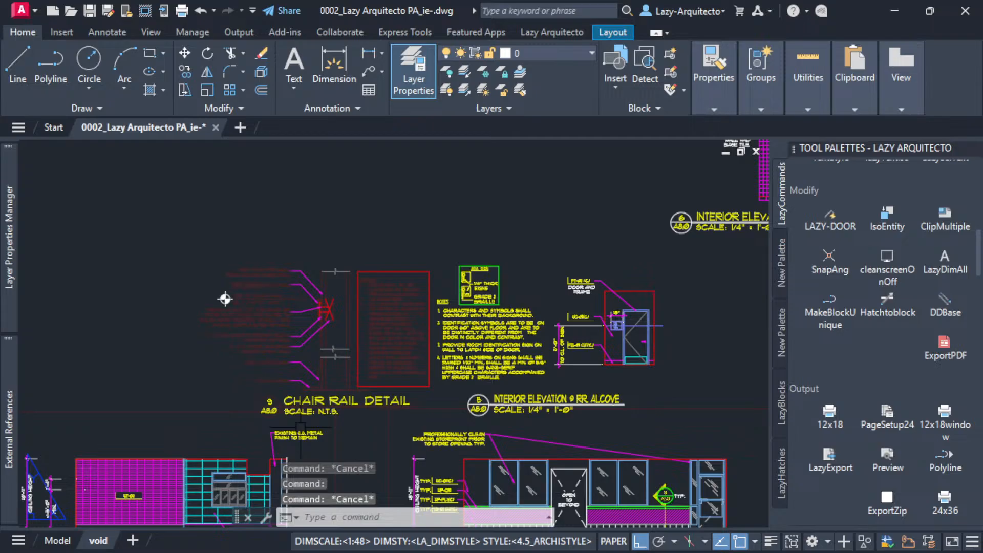
Undo the layer change made to the chair rail detail objects.
key("ctrl+z")
key("ctrl+z")
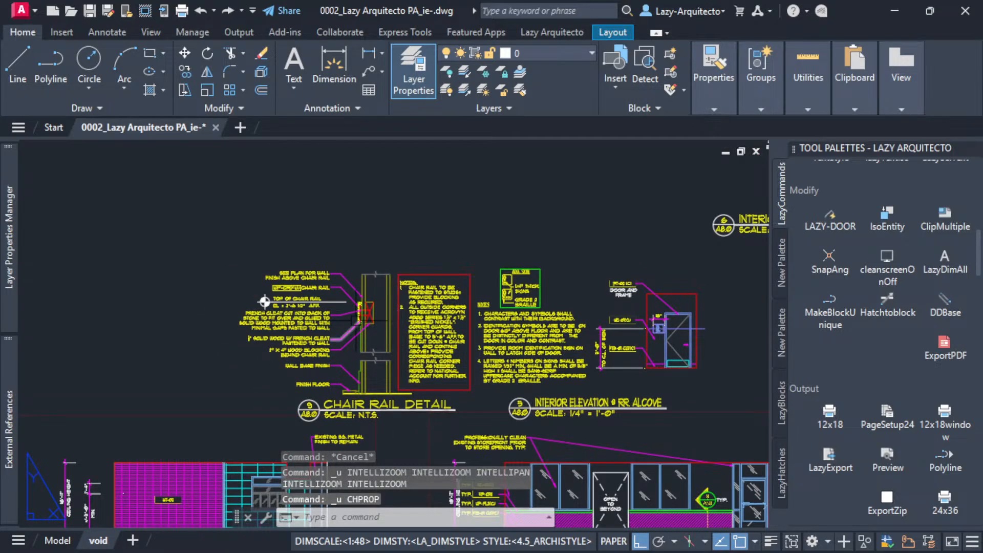
Convert the whole chair rail detail into a block named CR-DETAIL, based at the end of its title line, and leave the block editor.
middle_click_drag(365, 321, 349, 308)
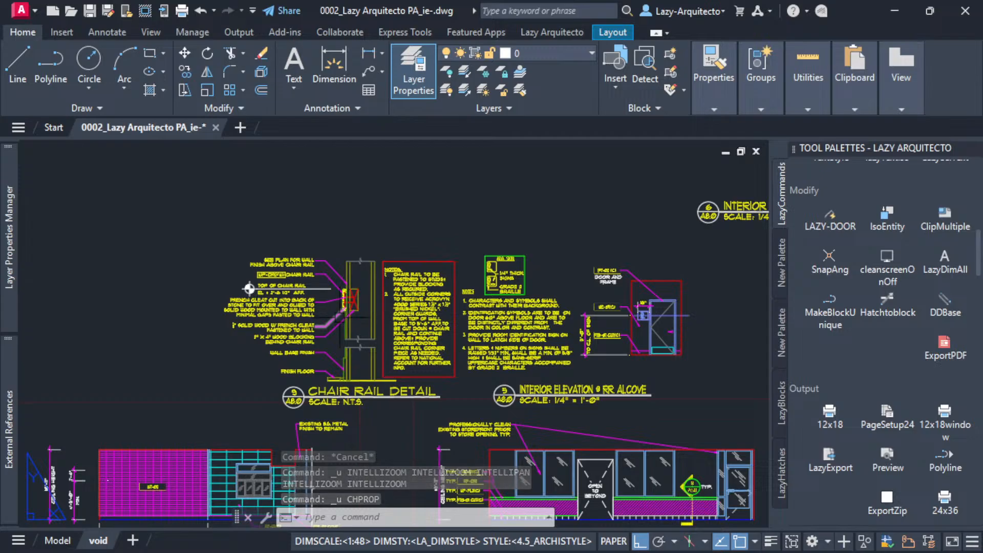
left_click(216, 239)
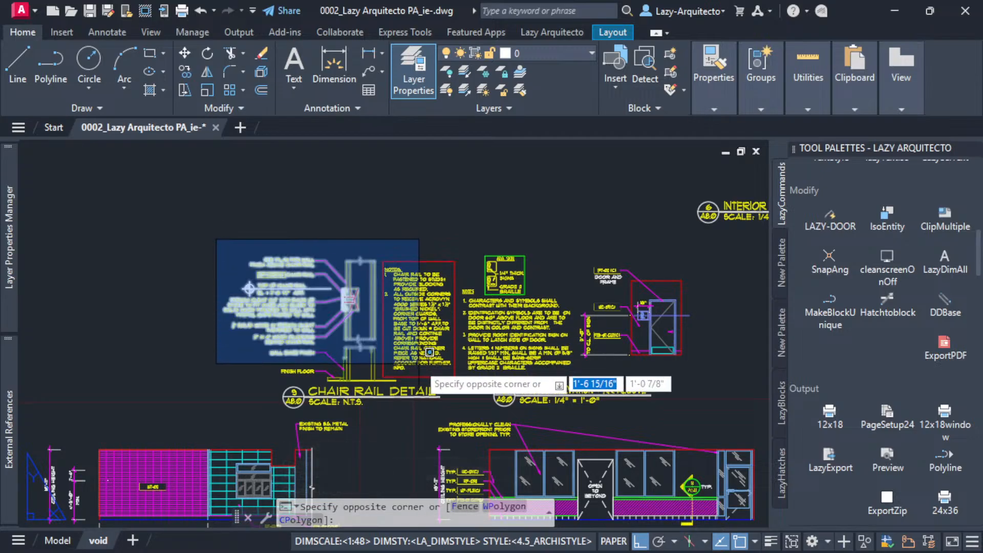
left_click(461, 411)
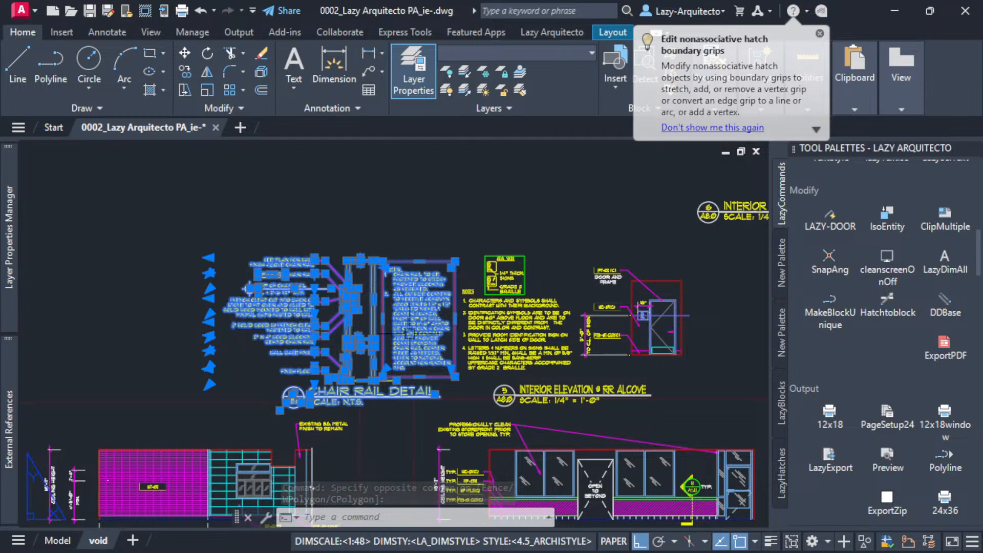
type("B")
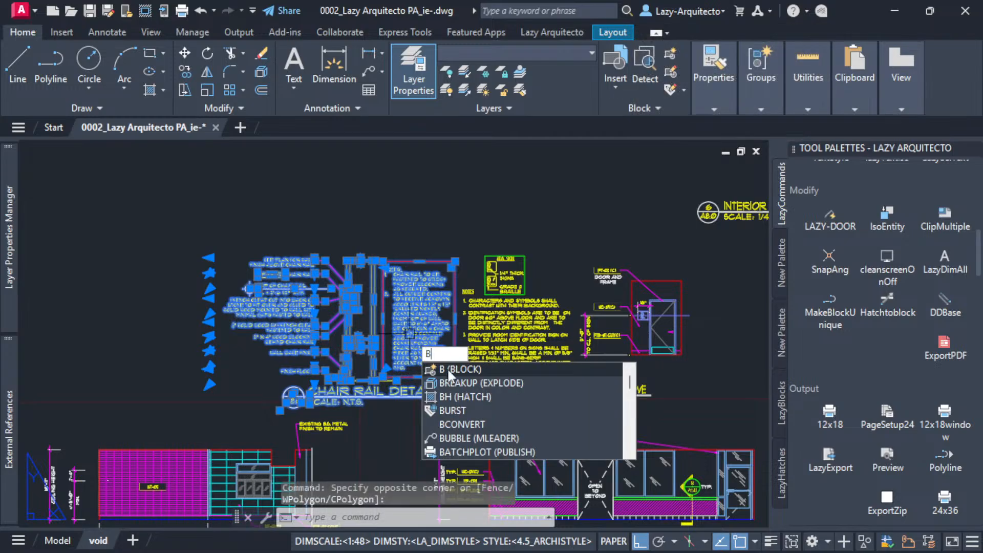
left_click(449, 371)
left_click_drag(544, 110, 496, 172)
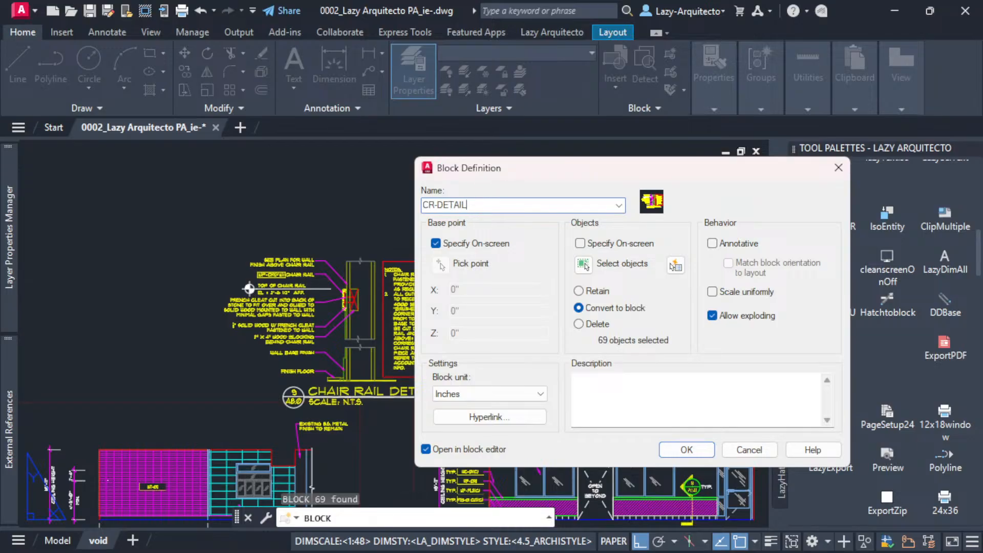
left_click(666, 453)
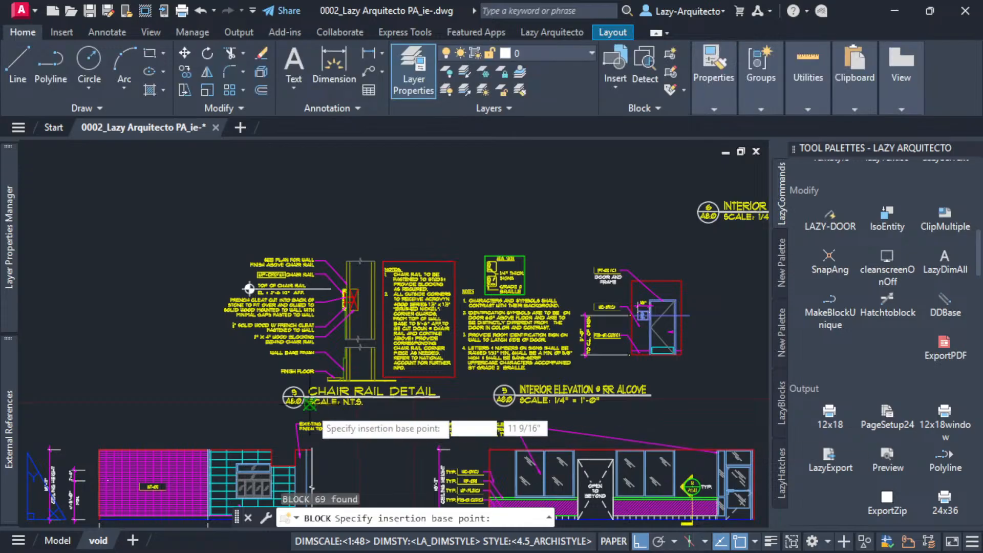
left_click(440, 397)
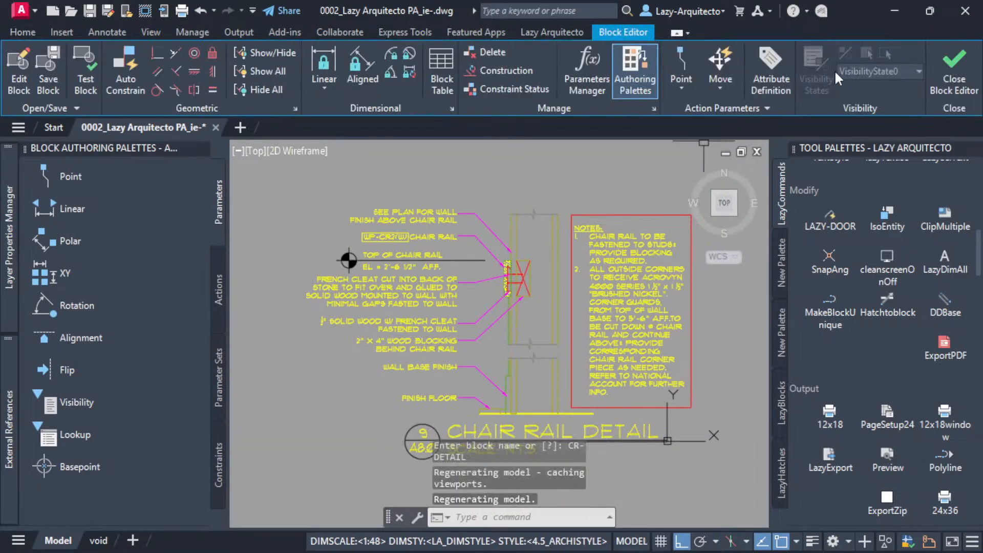
left_click(954, 71)
left_click(580, 262)
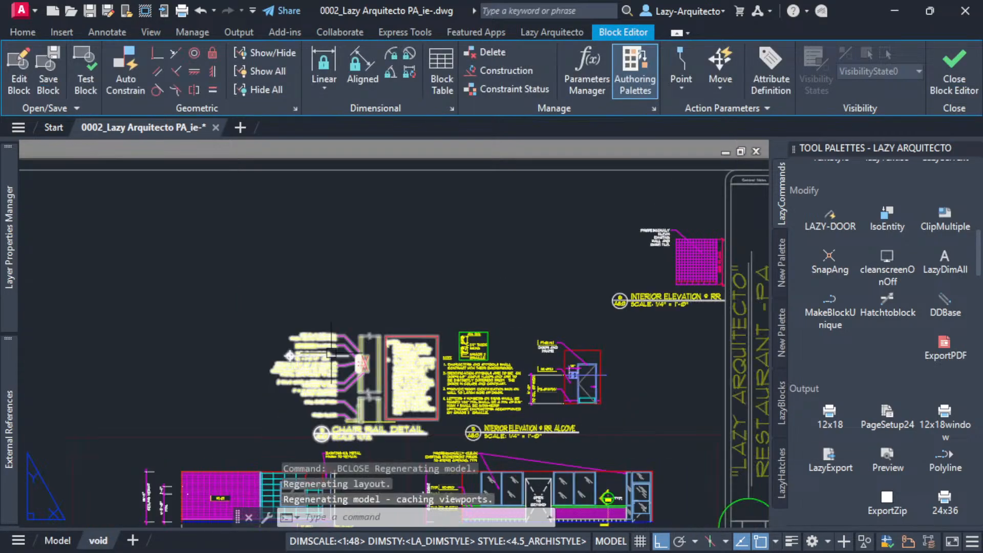
Assign the CR-DETAIL block to the DEFPOINTS layer and deselect it.
middle_click_drag(476, 322, 478, 289)
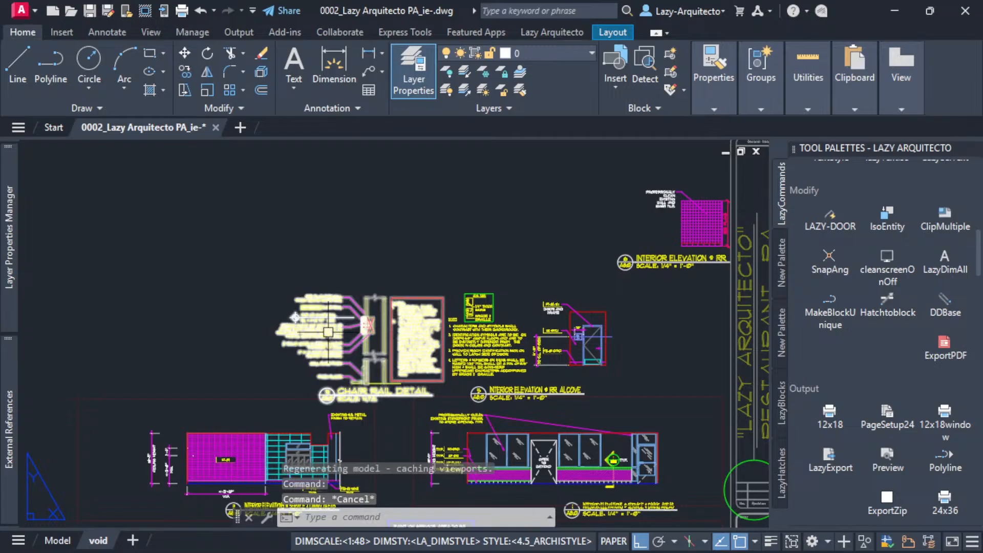
key("Escape")
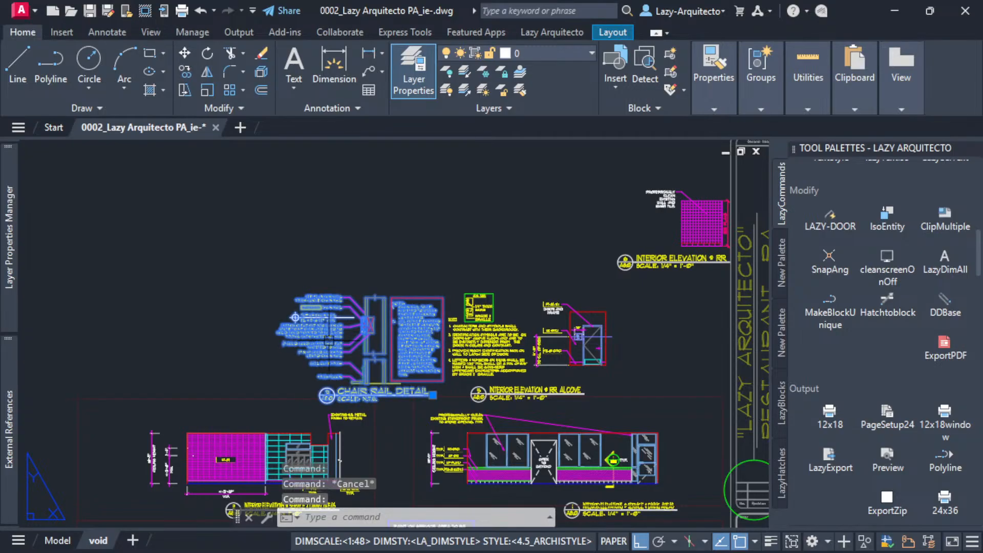
left_click(554, 52)
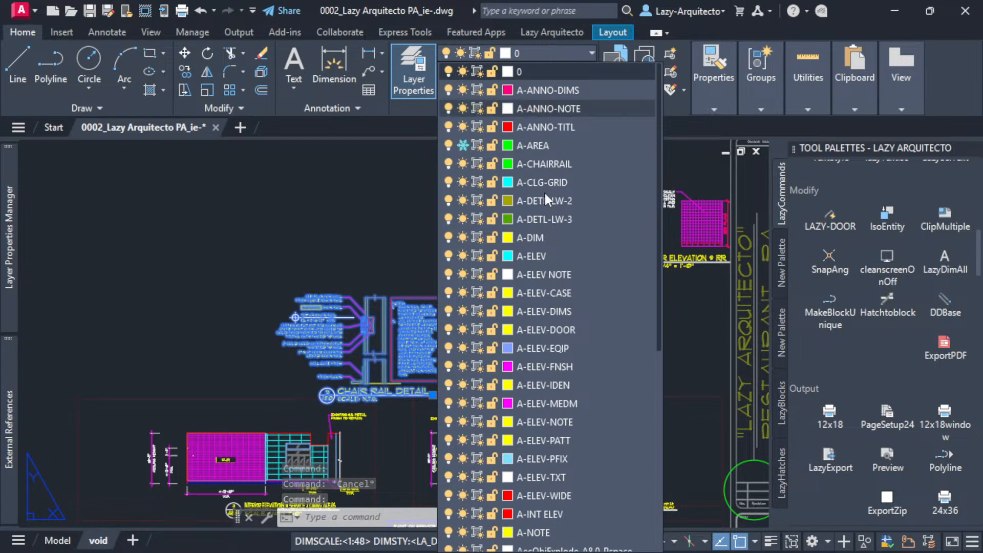
scroll(548, 194, "down", 4)
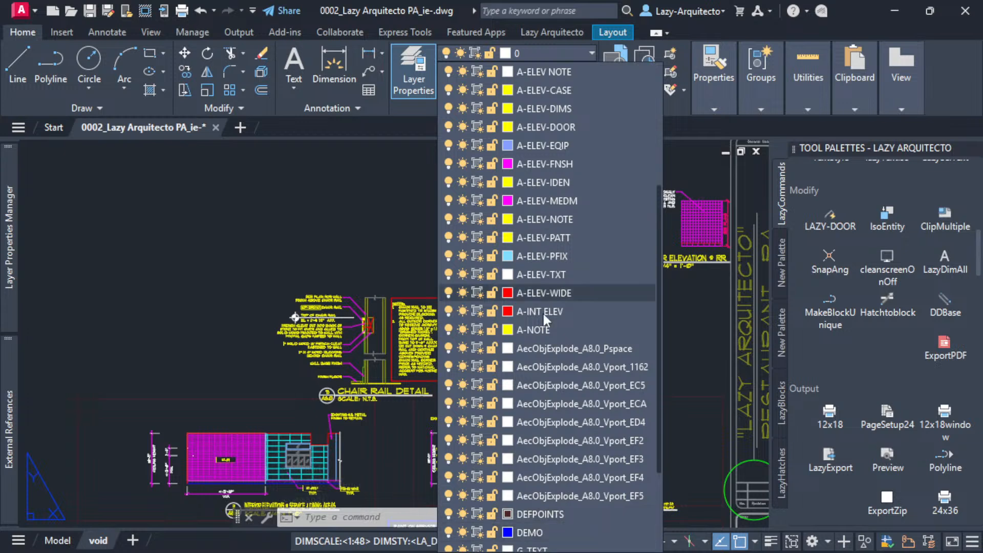
left_click(543, 513)
key("Escape")
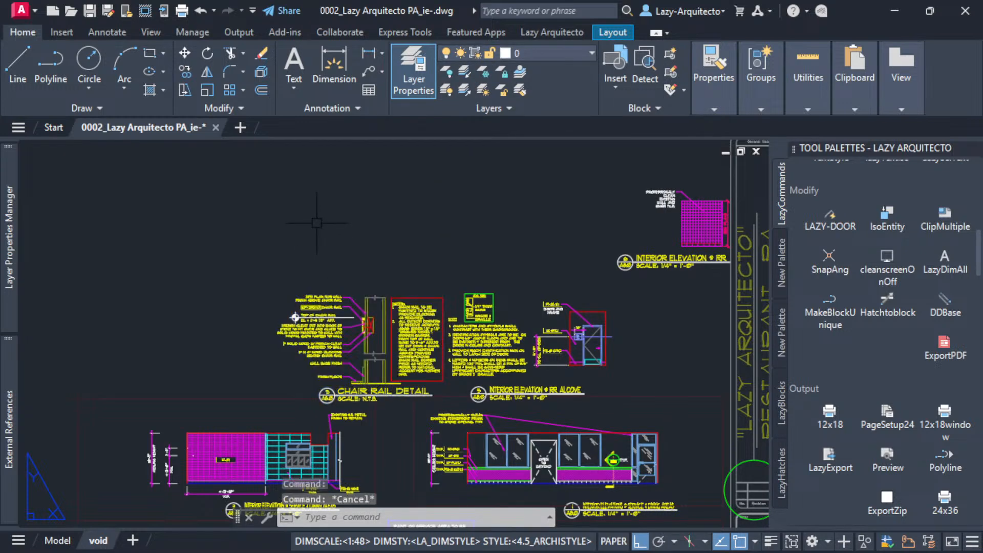
Preview the sheet's plot, inspect the area of the chair rail detail, and close the preview.
scroll(358, 236, "down", 3)
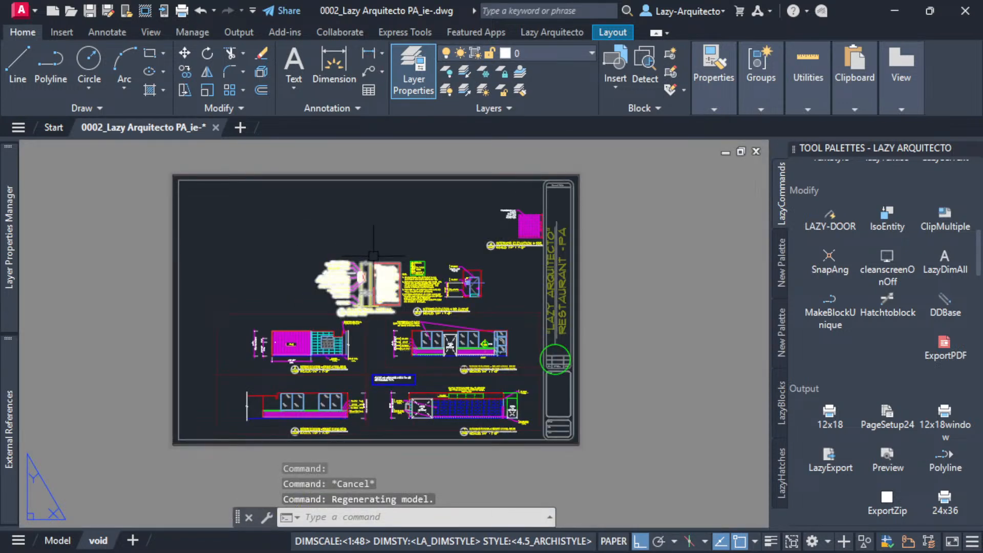
scroll(372, 256, "up", 3)
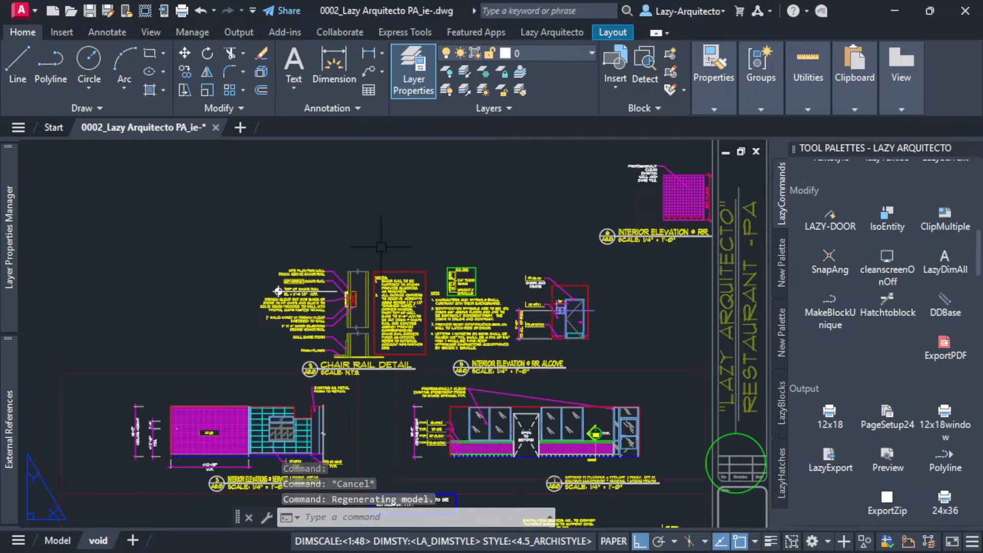
type("pre")
key("Return")
scroll(380, 247, "down", 1)
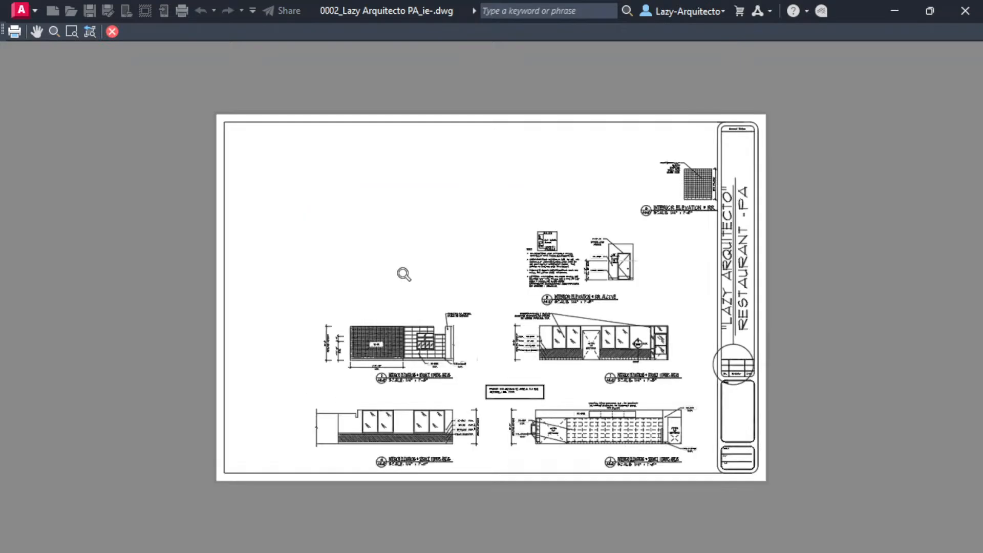
scroll(421, 288, "up", 3)
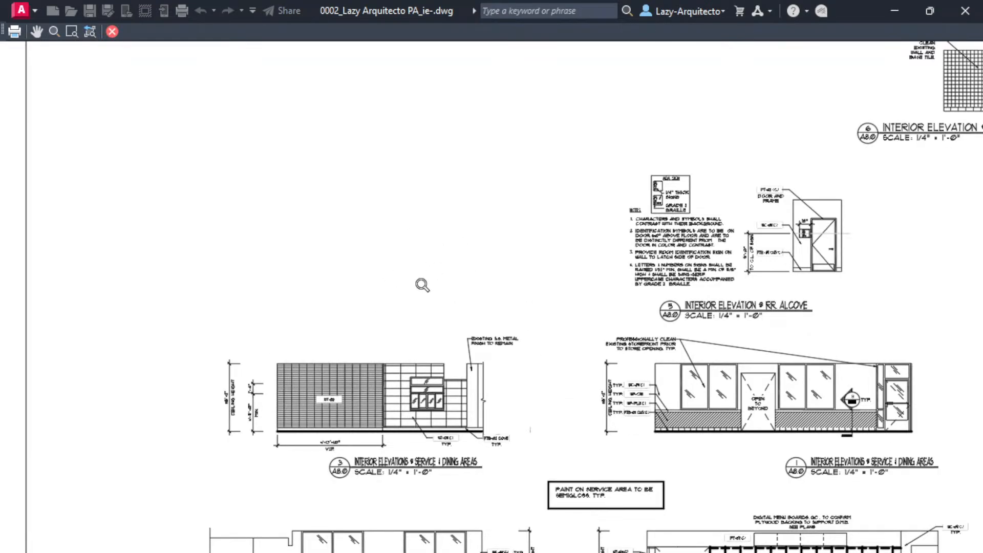
key("Escape")
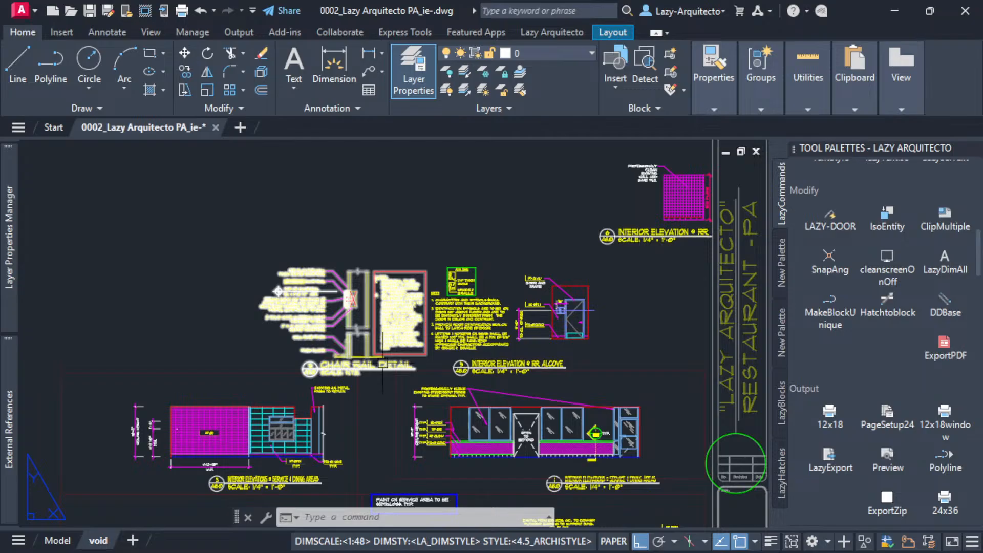
Examine the CR-DETAIL block and the interior elevations around it on the sheet, both close up and at full-sheet scale.
scroll(383, 363, "down", 4)
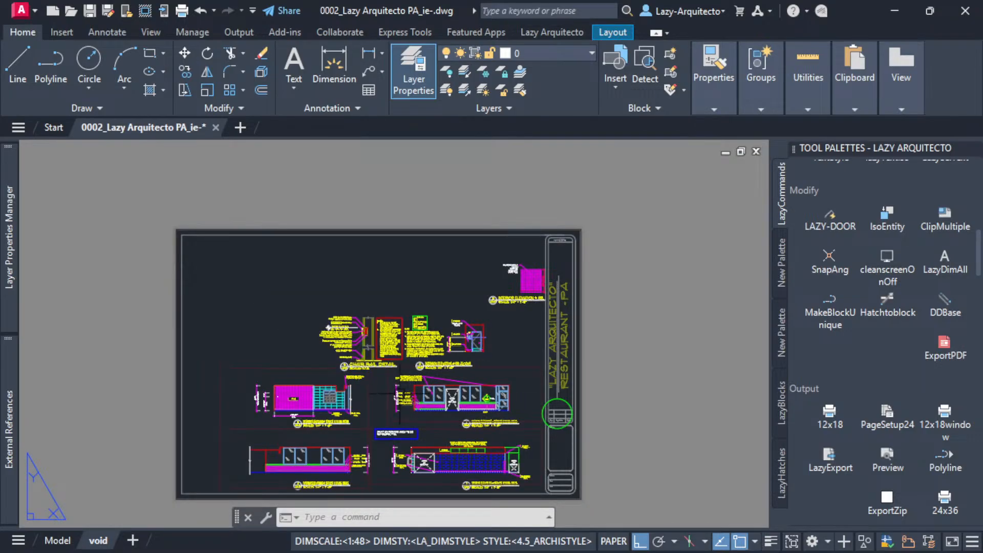
scroll(378, 364, "up", 3)
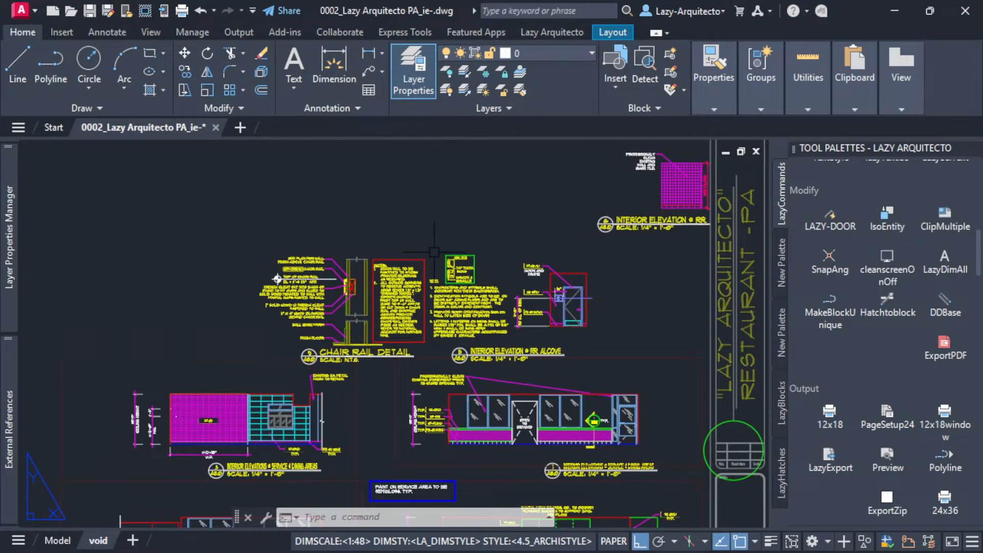
scroll(439, 248, "up", 3)
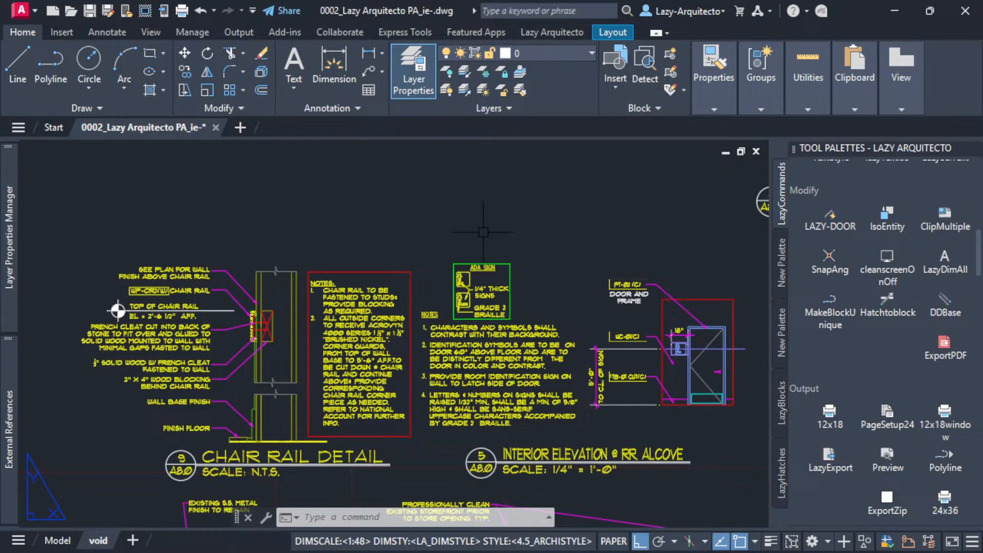
scroll(481, 232, "down", 2)
scroll(326, 335, "up", 2)
left_click(326, 336)
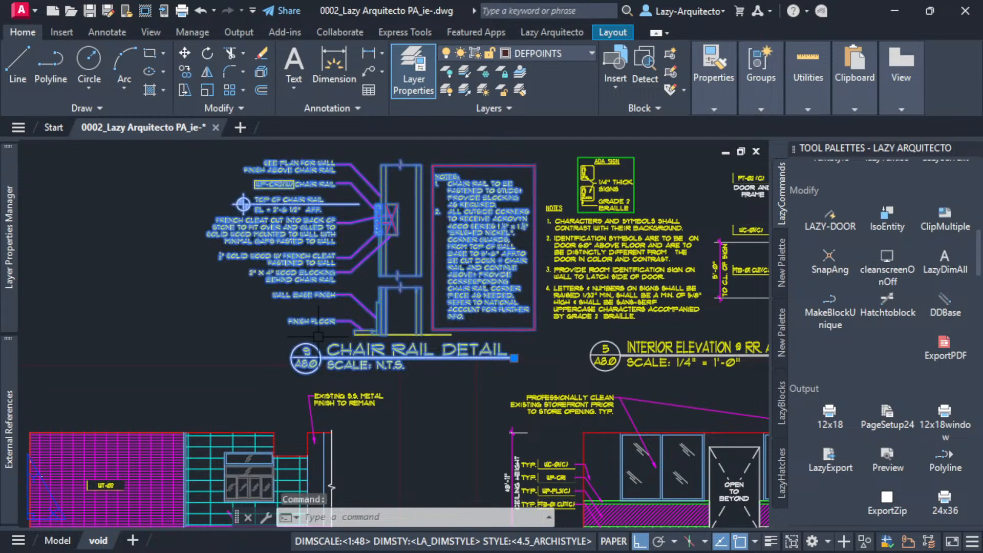
key("Escape")
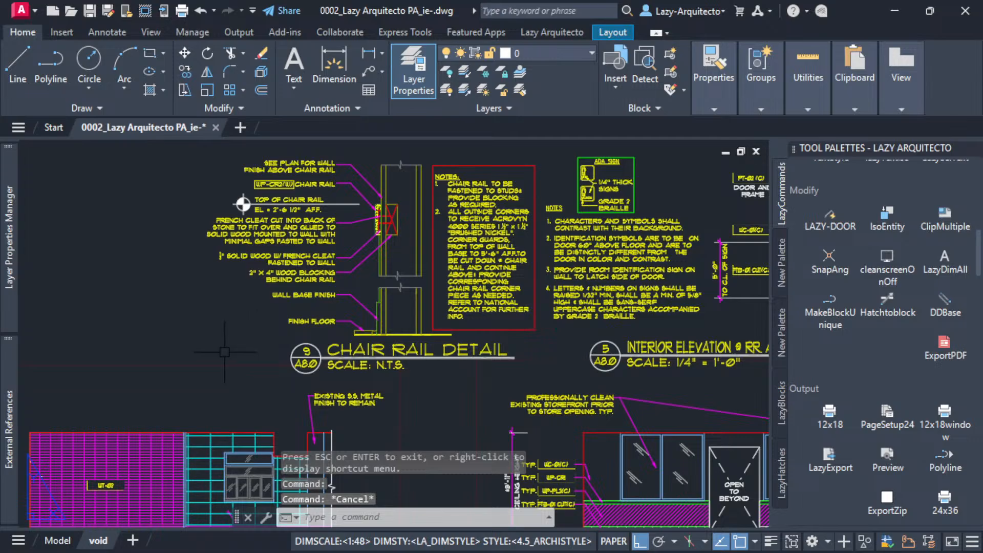
scroll(225, 352, "down", 2)
scroll(210, 356, "up", 2)
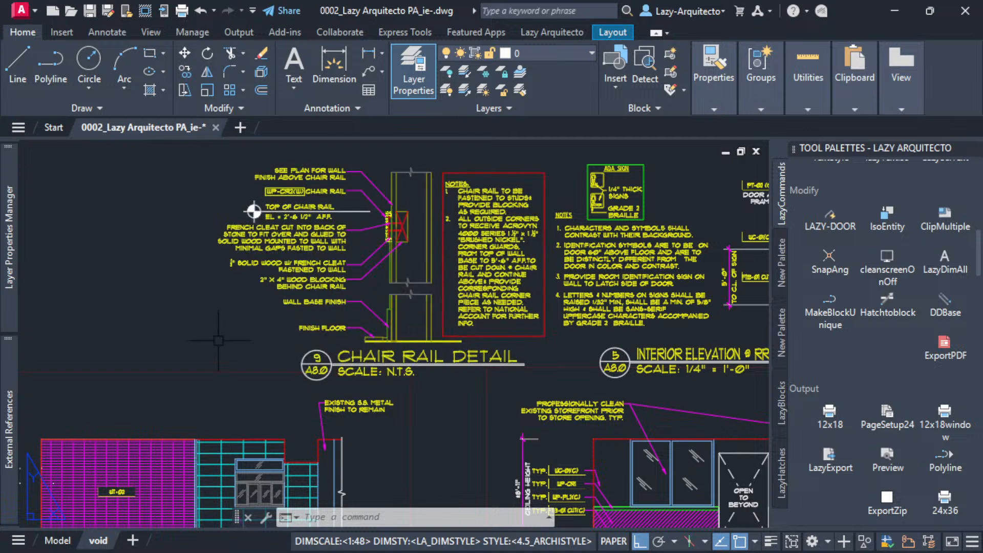
scroll(219, 340, "down", 2)
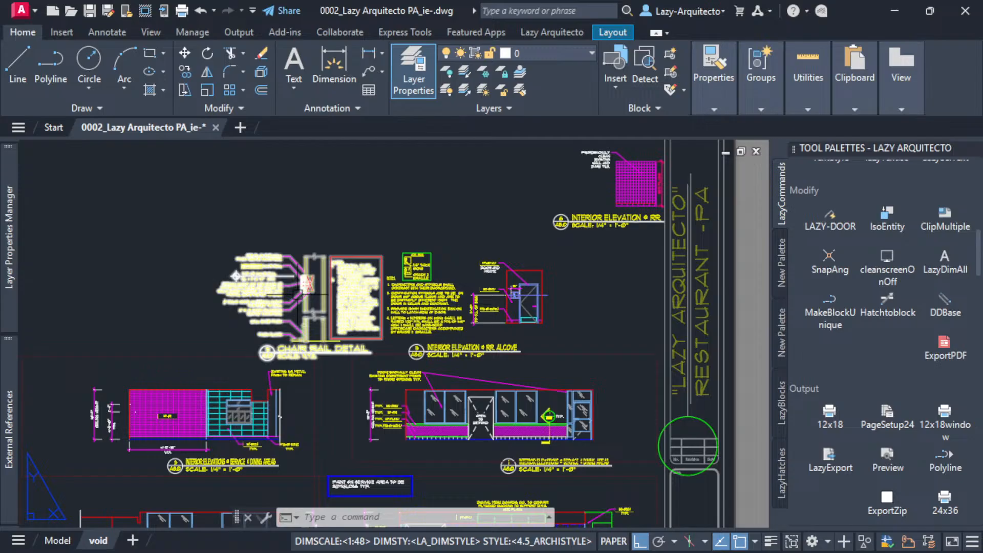
middle_click_drag(235, 276, 278, 290)
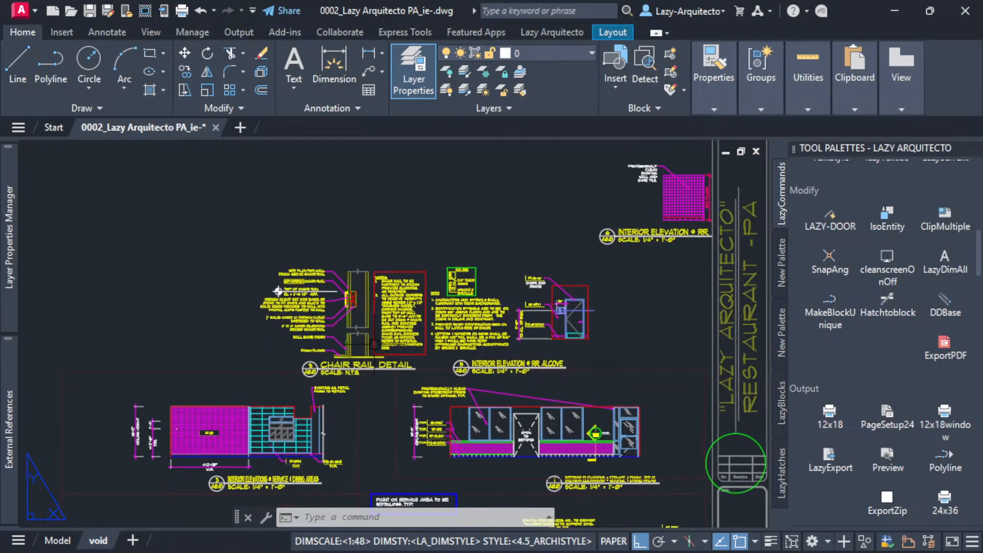
Undo the latest view changes and explode the chair rail detail block into separate objects.
key("ctrl+z")
key("ctrl+z")
key("ctrl+z")
left_click(364, 320)
key("ctrl+z")
key("ctrl+z")
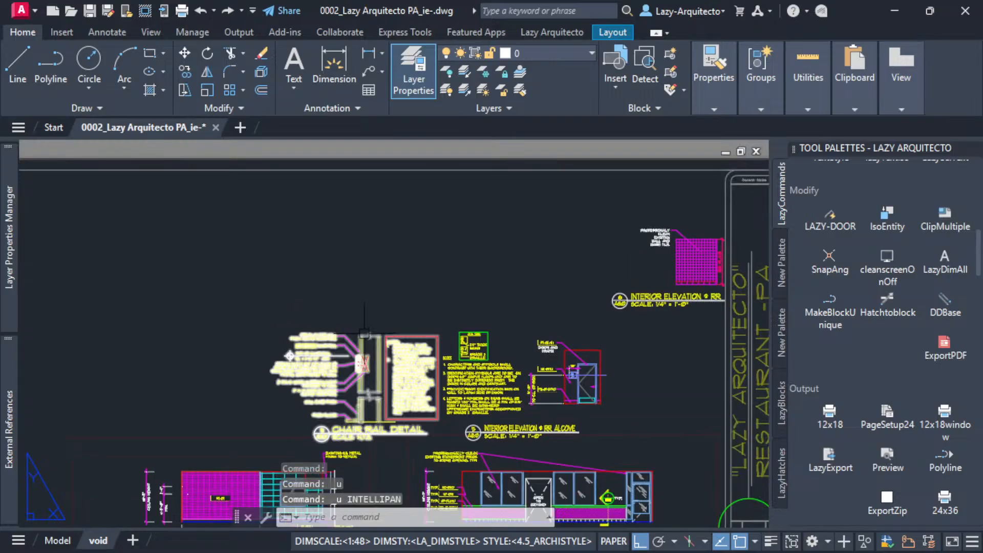
type("x")
key("Return")
scroll(414, 335, "down", 3)
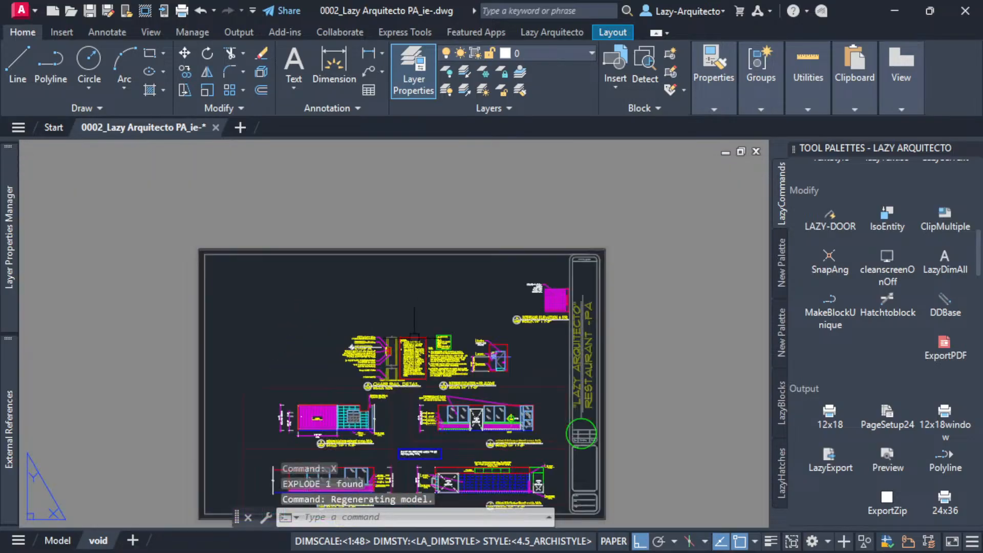
Switch the restroom block's visibility state to RR_RENOVATE and from there to RR_N/A.
left_click(502, 312)
left_click(214, 251)
left_click(273, 276)
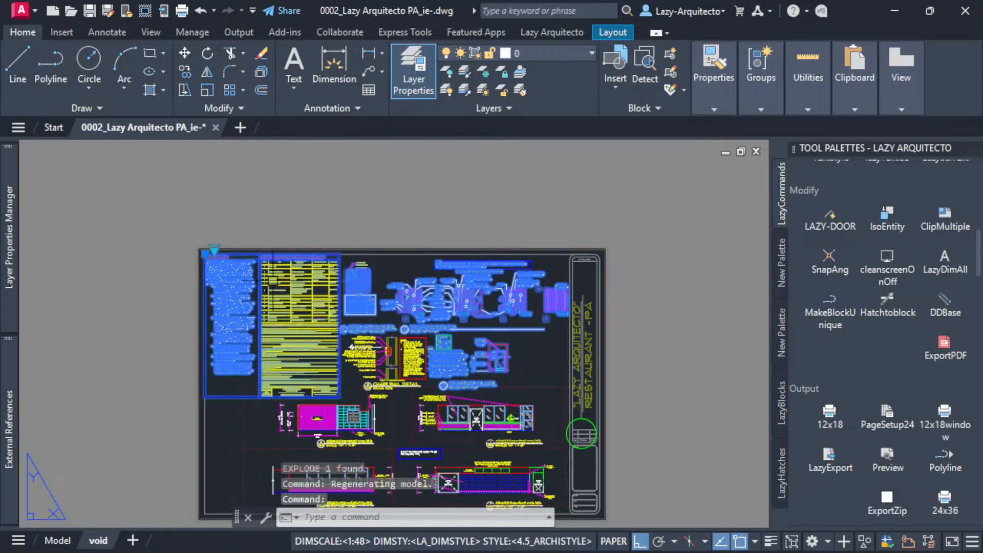
scroll(273, 281, "up", 3)
left_click(157, 219)
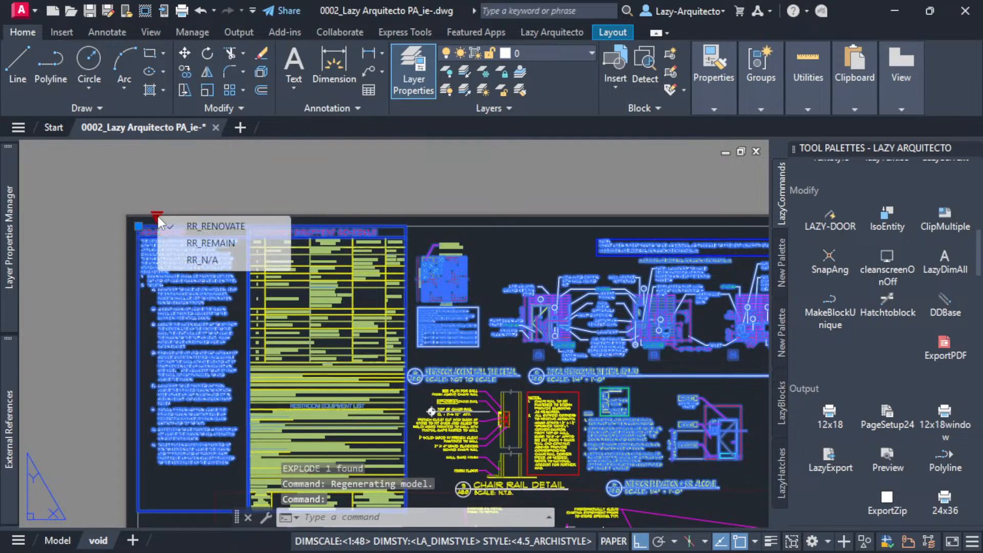
left_click(202, 260)
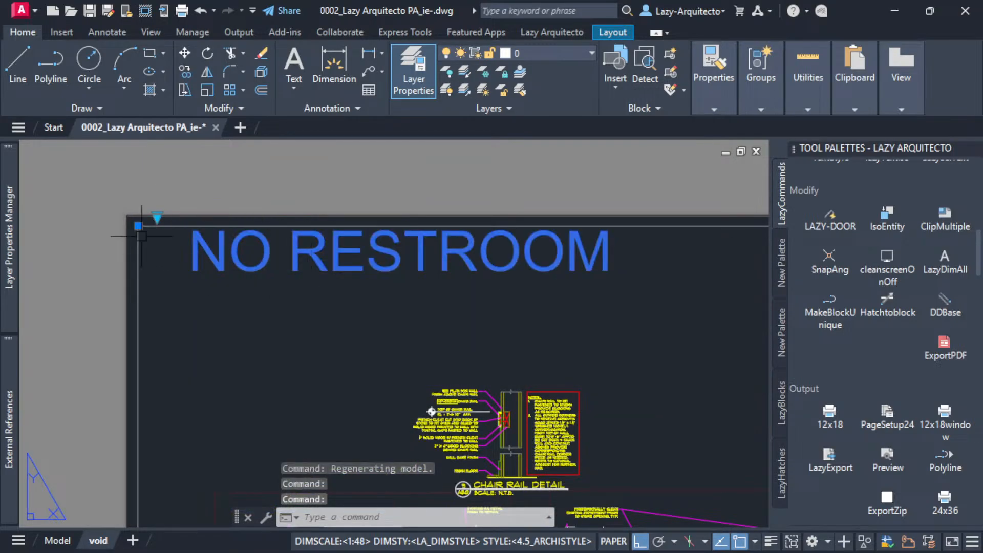
Try the restroom block's RR_REMAIN visibility state, return it to RR_N/A, and deselect the block.
left_click(158, 218)
left_click(186, 246)
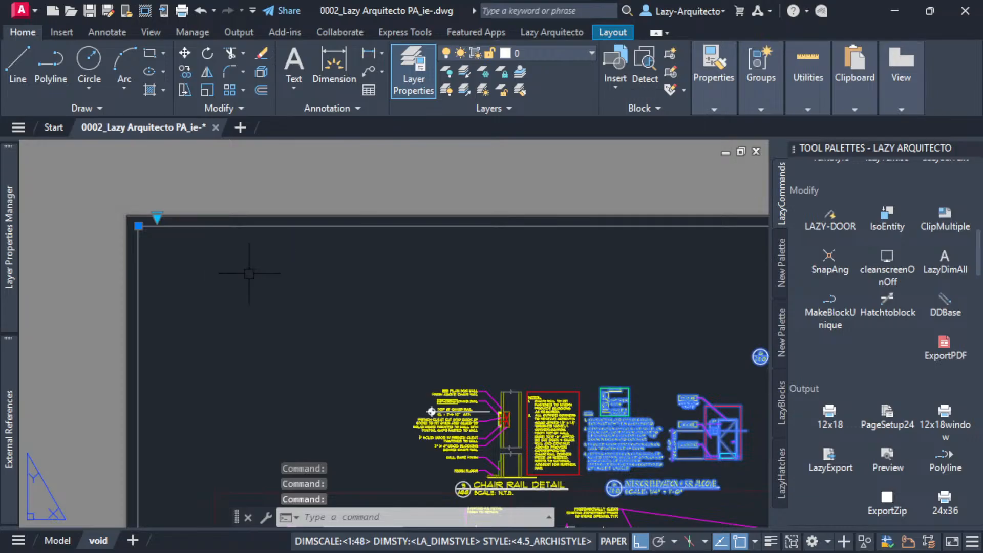
scroll(249, 274, "down", 3)
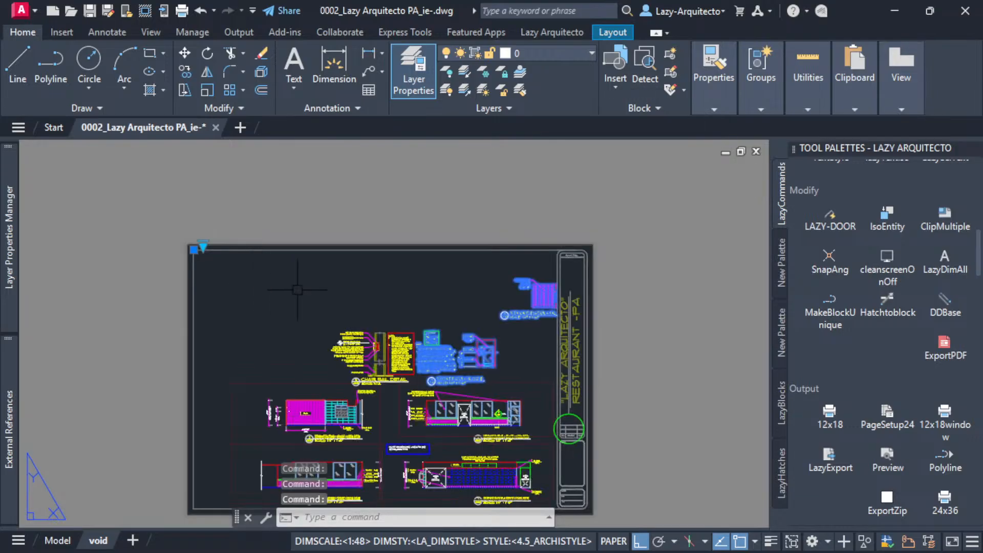
left_click(203, 246)
left_click(237, 287)
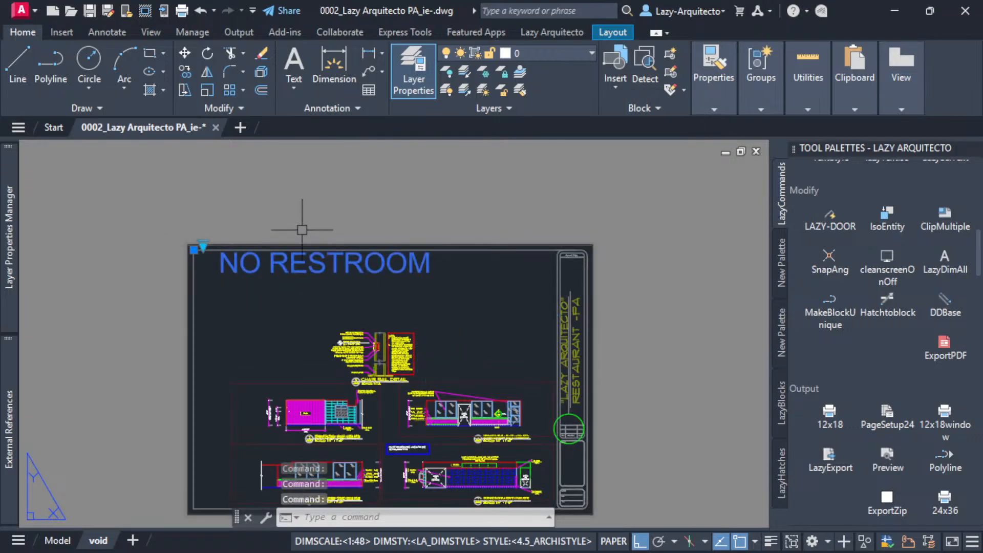
key("Escape")
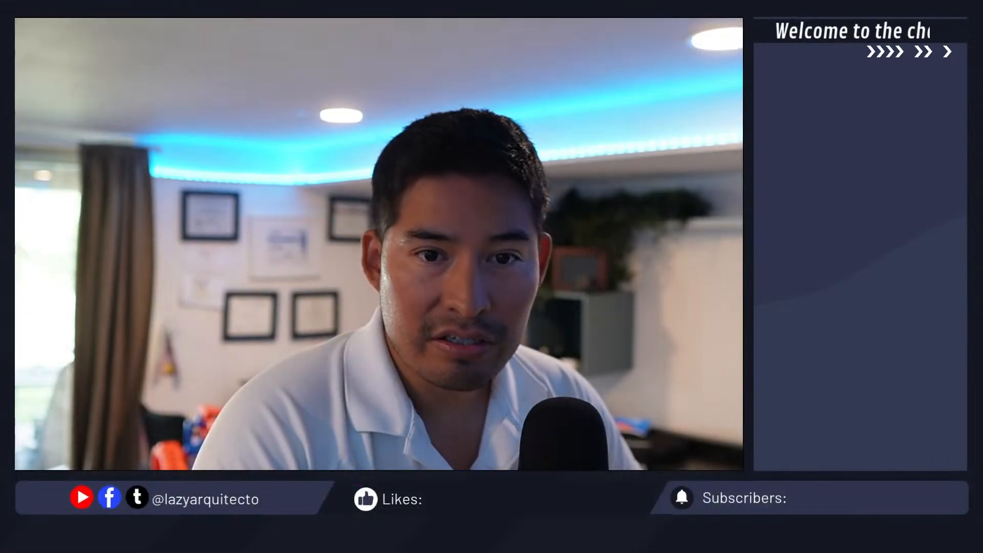
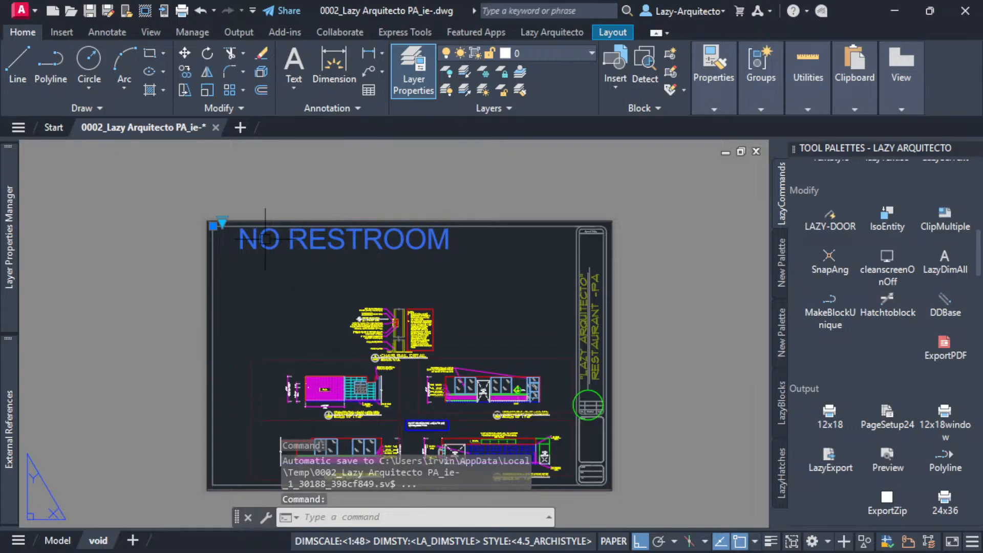
Set the restroom block's visibility state to RR_REMAIN and deselect the block.
left_click(221, 223)
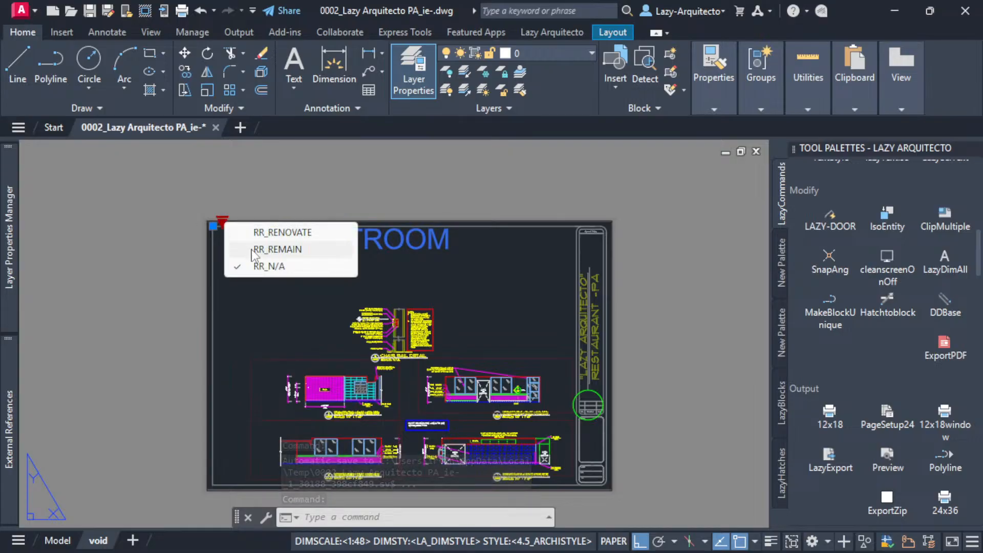
left_click(251, 252)
key("Escape")
Define the exploded chair rail detail as block CR-OPTIONS, based at the end of its title line, and open it in the block editor.
scroll(385, 351, "up", 7)
middle_click_drag(492, 276, 427, 278)
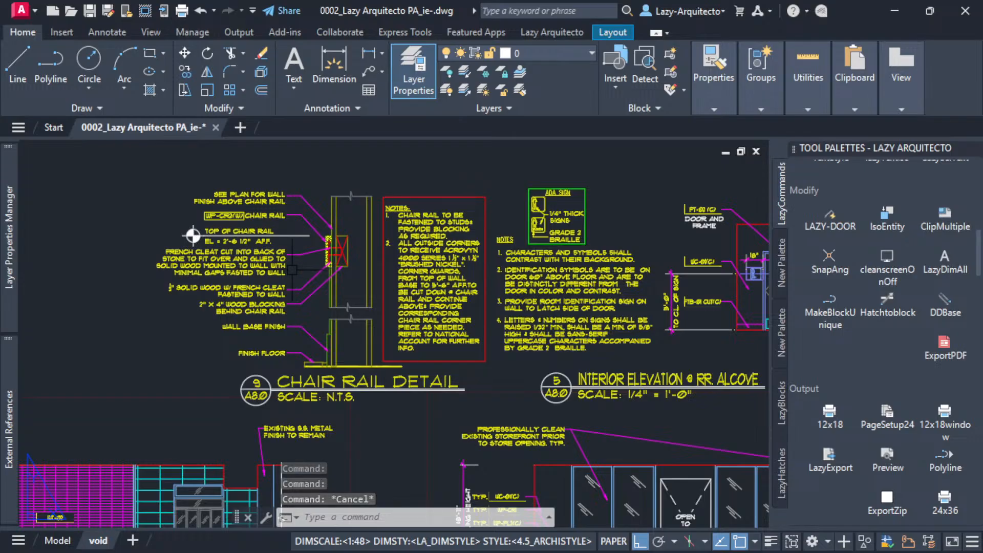
left_click(136, 153)
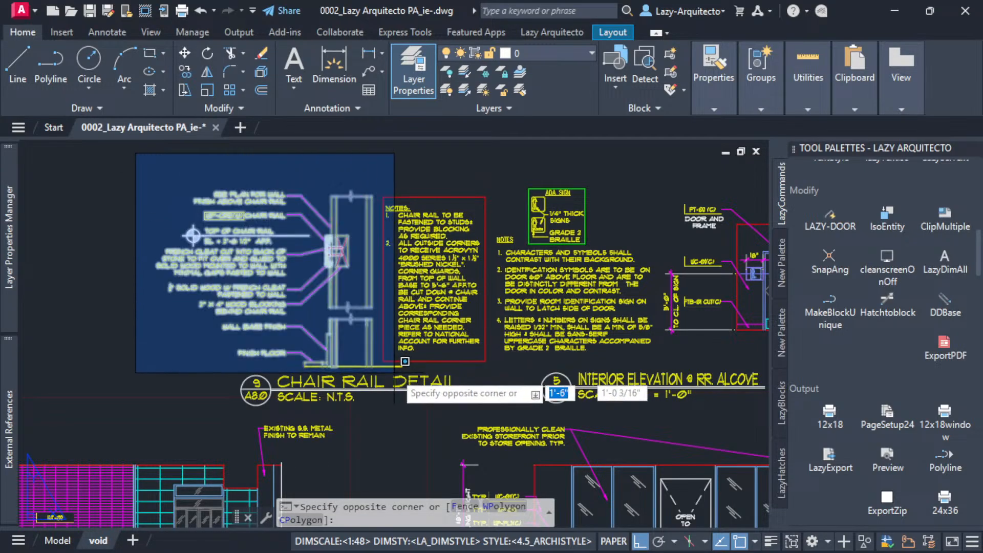
left_click(506, 411)
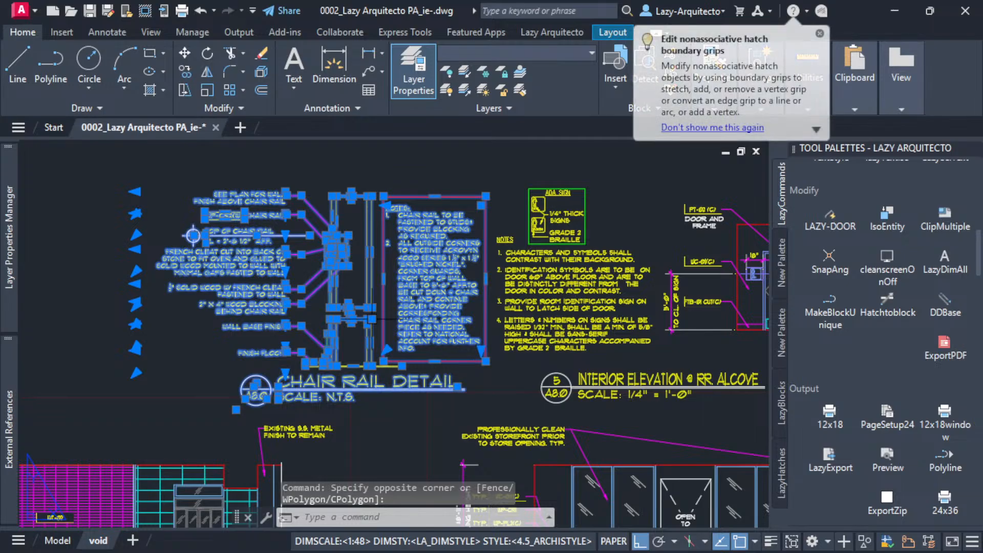
type("b")
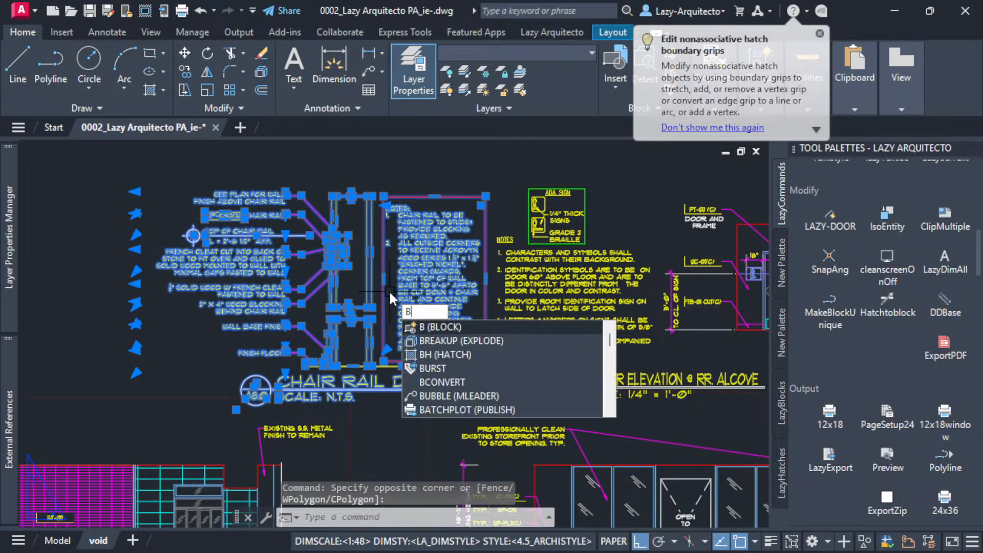
key("Return")
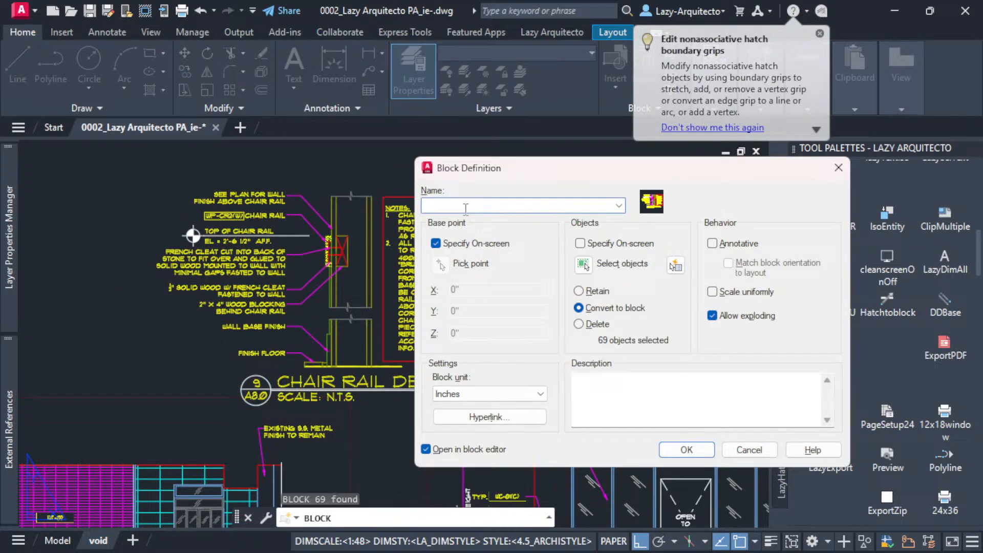
left_click_drag(480, 170, 439, 170)
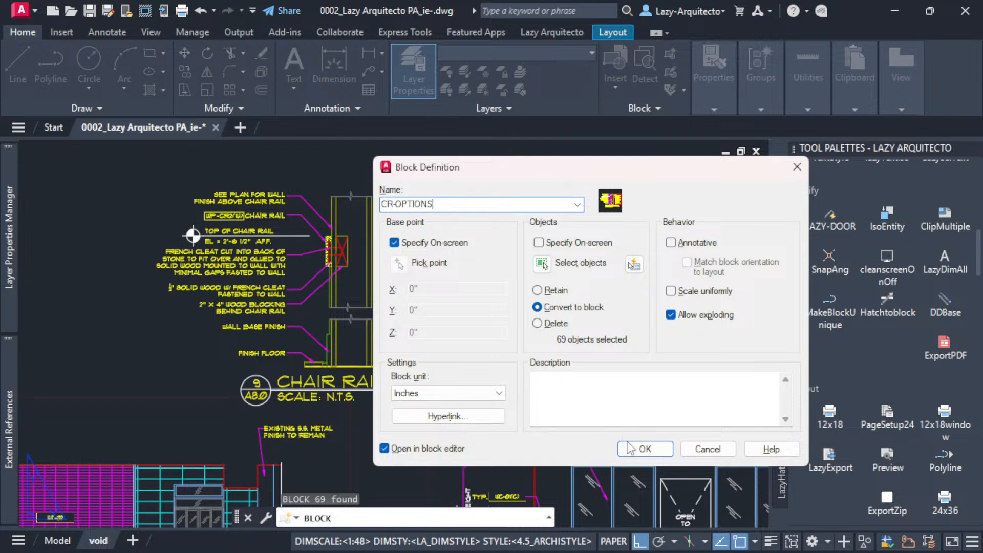
left_click(645, 449)
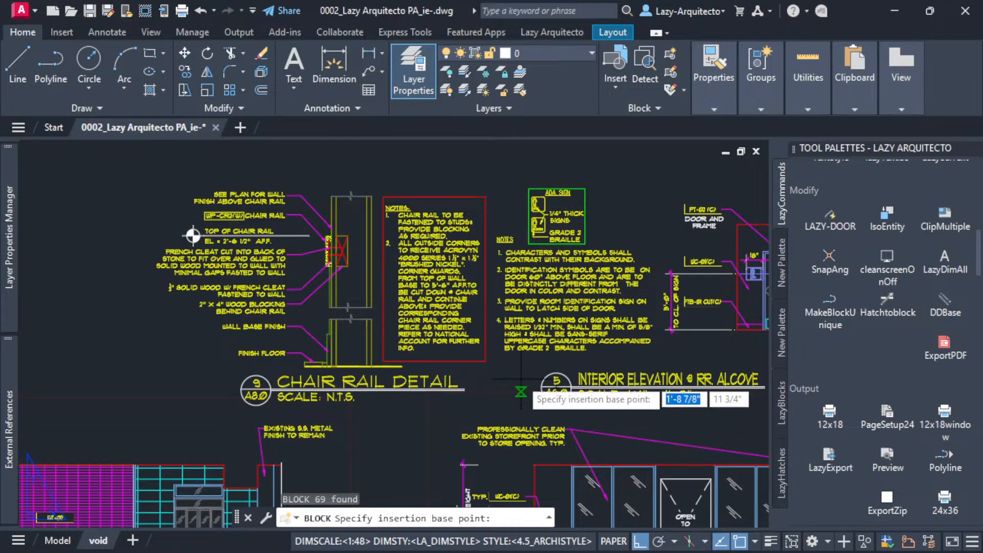
left_click(463, 389)
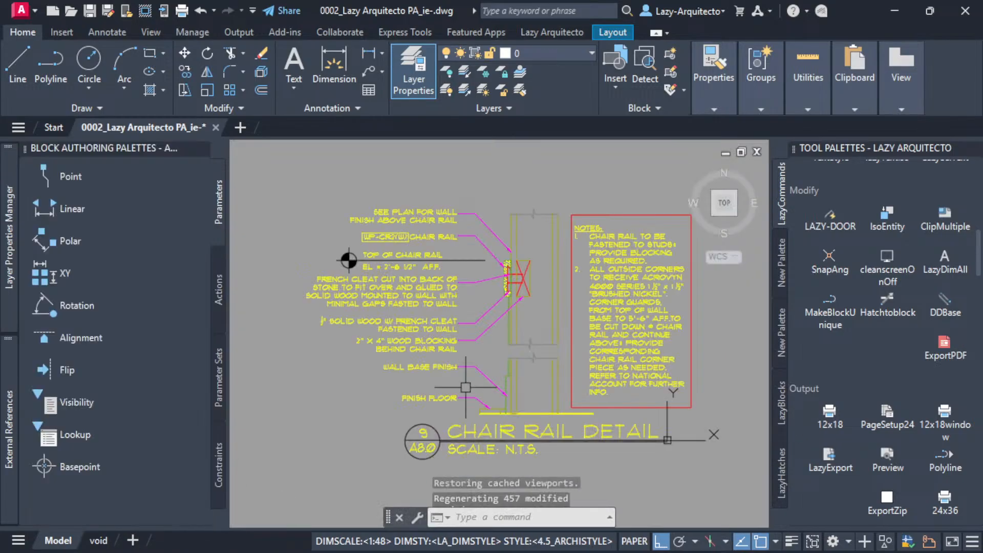
Add a visibility parameter to the block beside the topmost note of the chair rail detail.
middle_click_drag(464, 333, 444, 335)
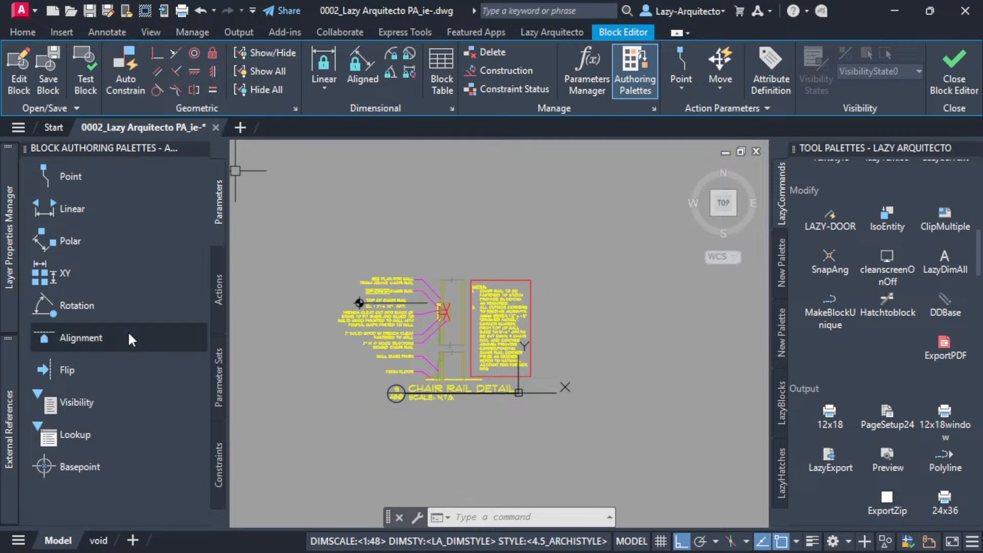
left_click(628, 78)
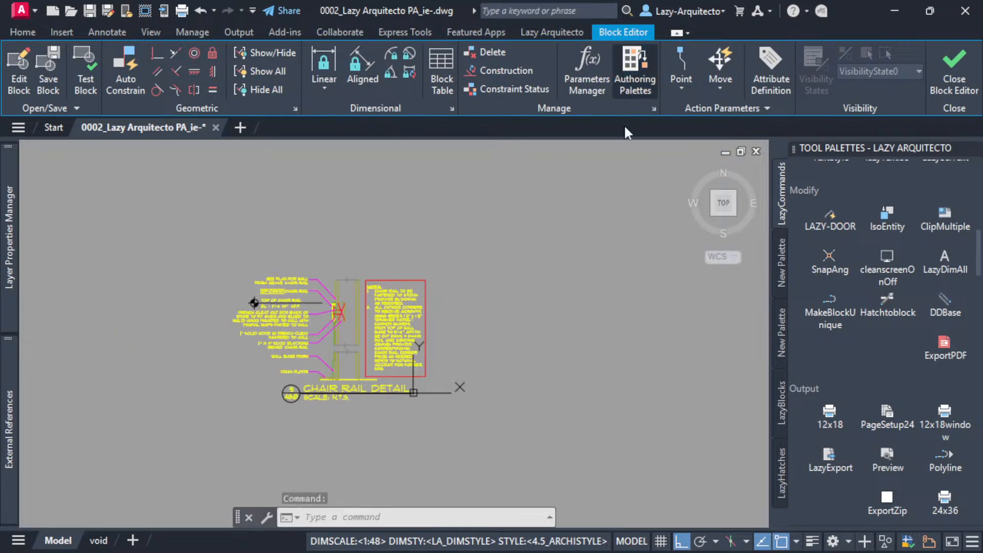
left_click(633, 81)
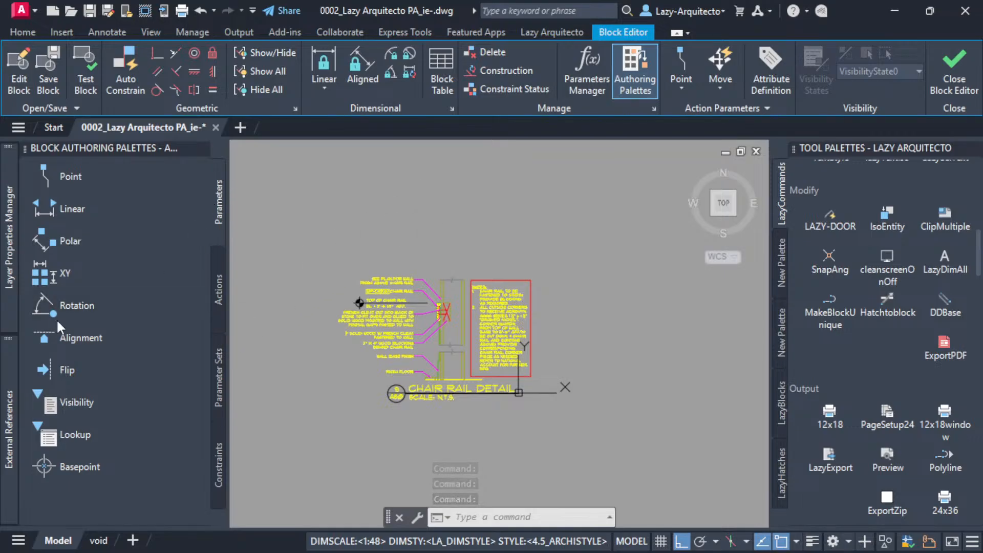
left_click(56, 403)
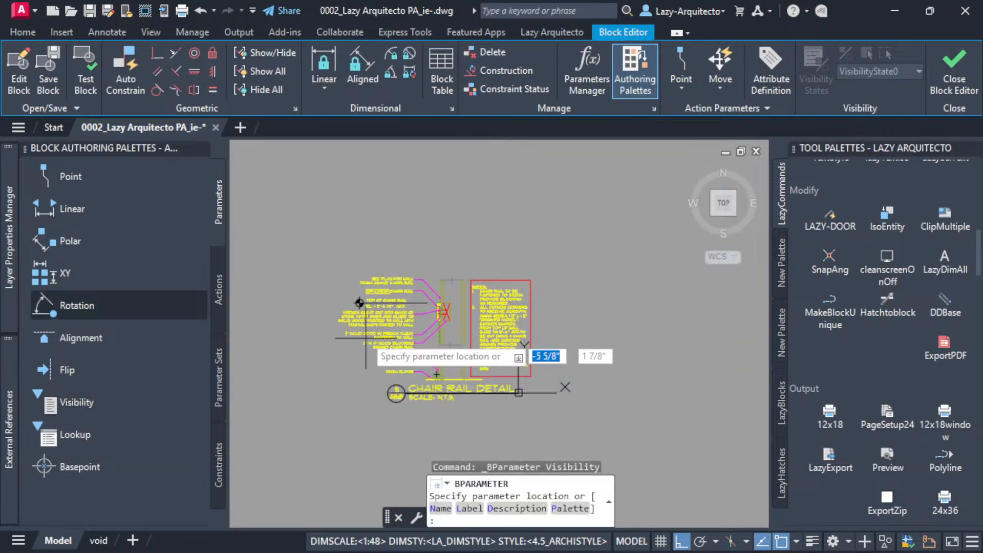
scroll(364, 312, "up", 3)
scroll(502, 236, "up", 3)
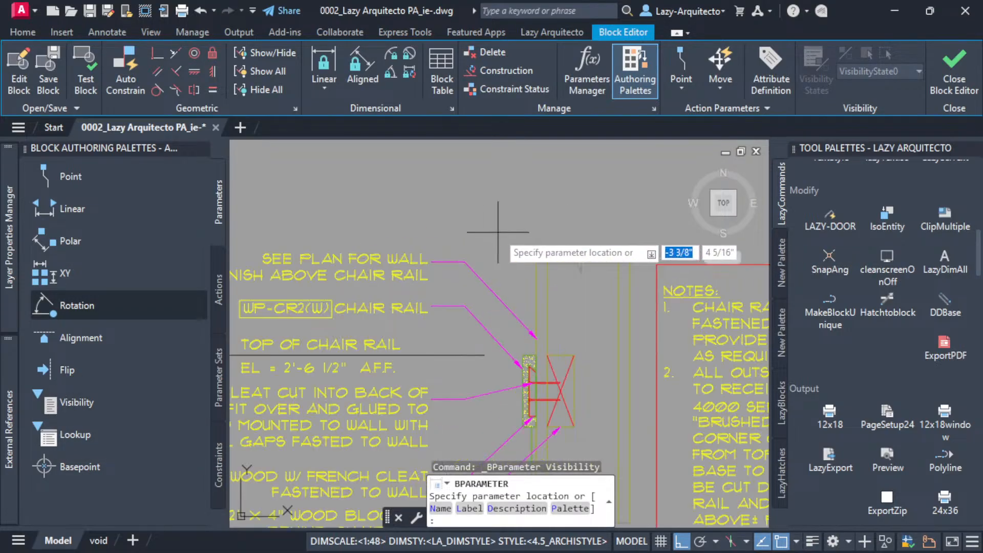
scroll(427, 223, "down", 3)
scroll(300, 237, "up", 3)
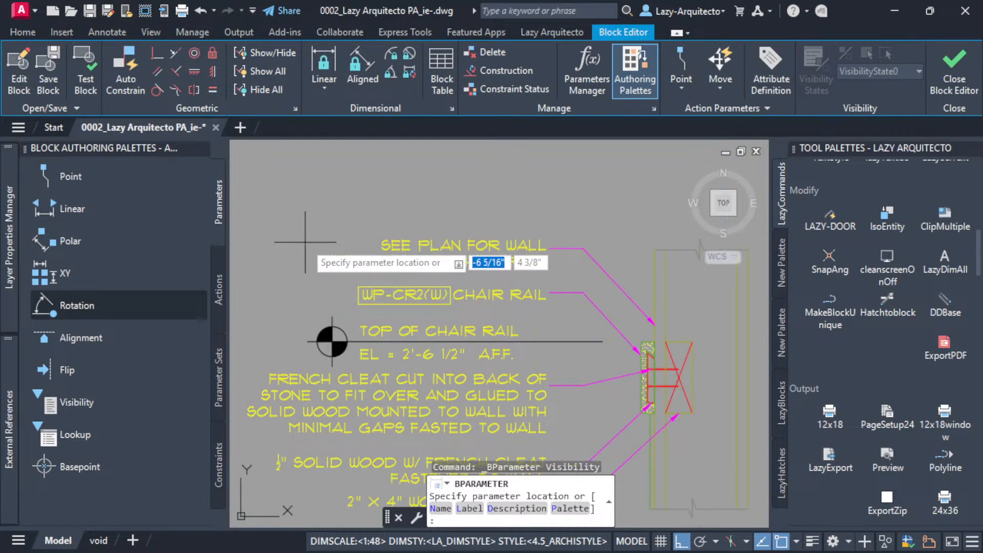
left_click(306, 245)
Rename the block's default visibility state to CR_DETAIL.
scroll(331, 306, "down", 3)
middle_click_drag(505, 243, 498, 217)
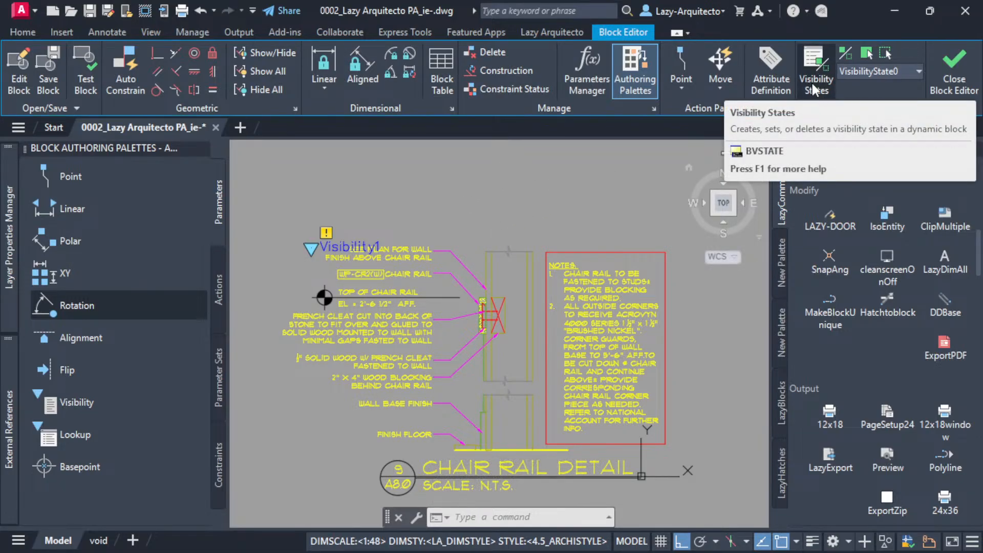
left_click(824, 67)
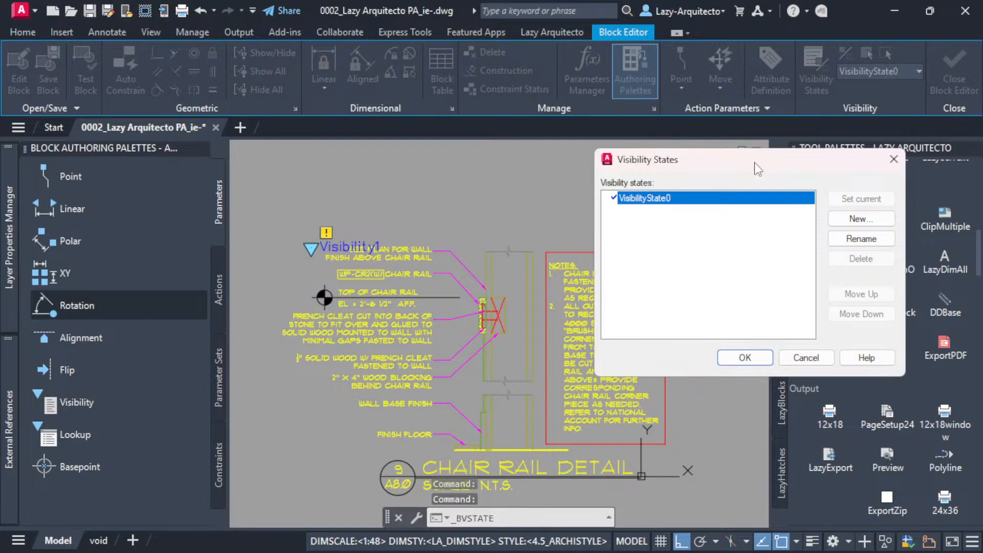
left_click_drag(743, 174, 627, 206)
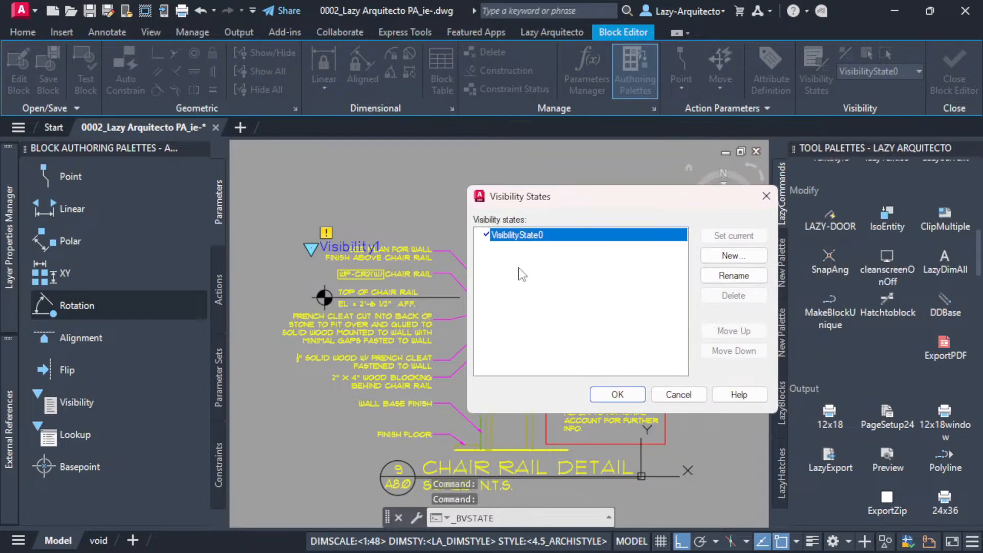
left_click(733, 279)
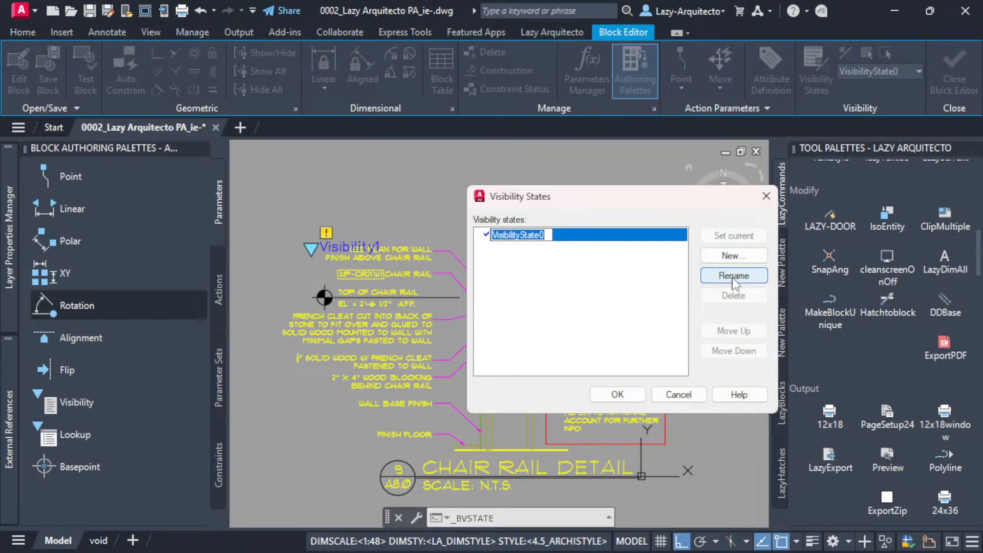
type("CR_DETAIL")
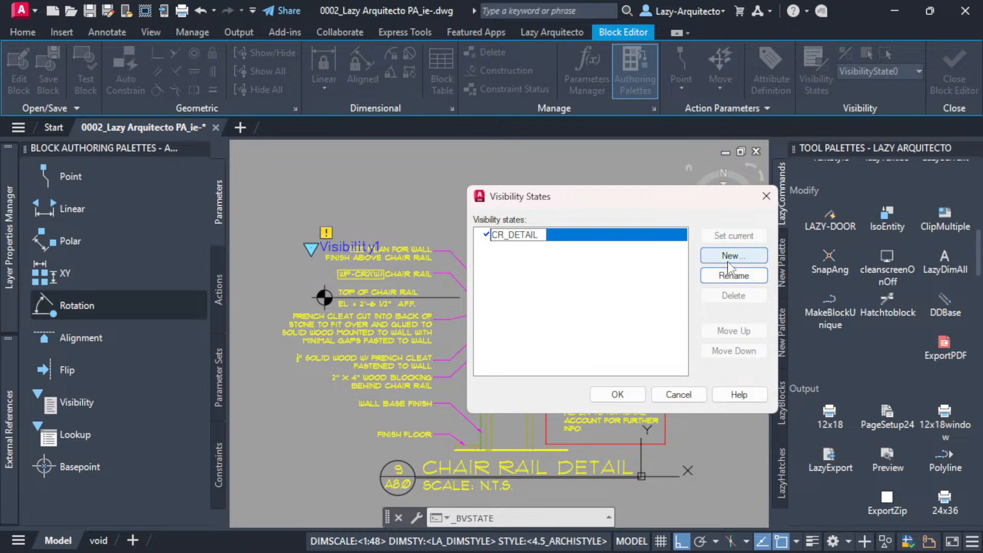
Create a second visibility state named CR_N/A, leaving the visibility of existing objects unchanged, and accept the state list.
left_click(733, 256)
type("CR_N/A")
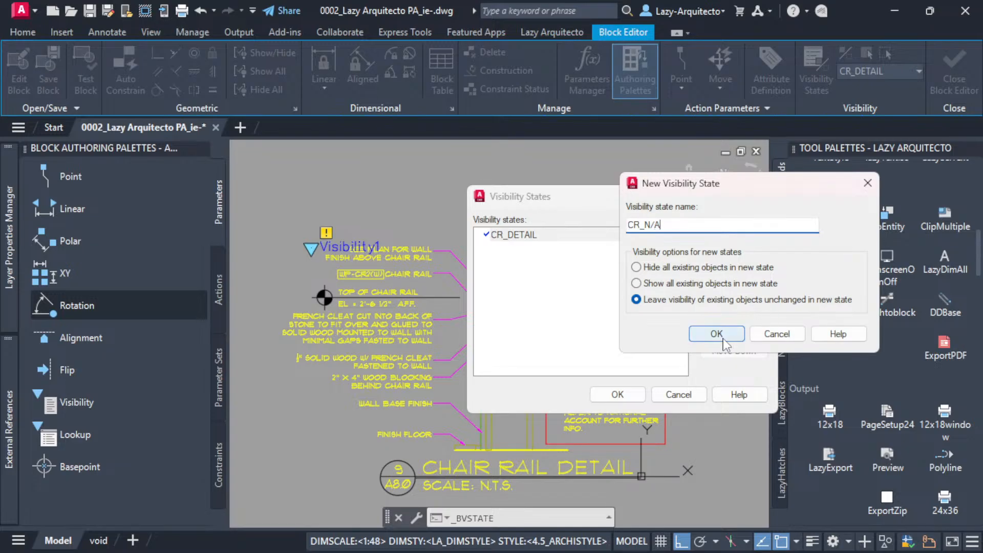
left_click(717, 334)
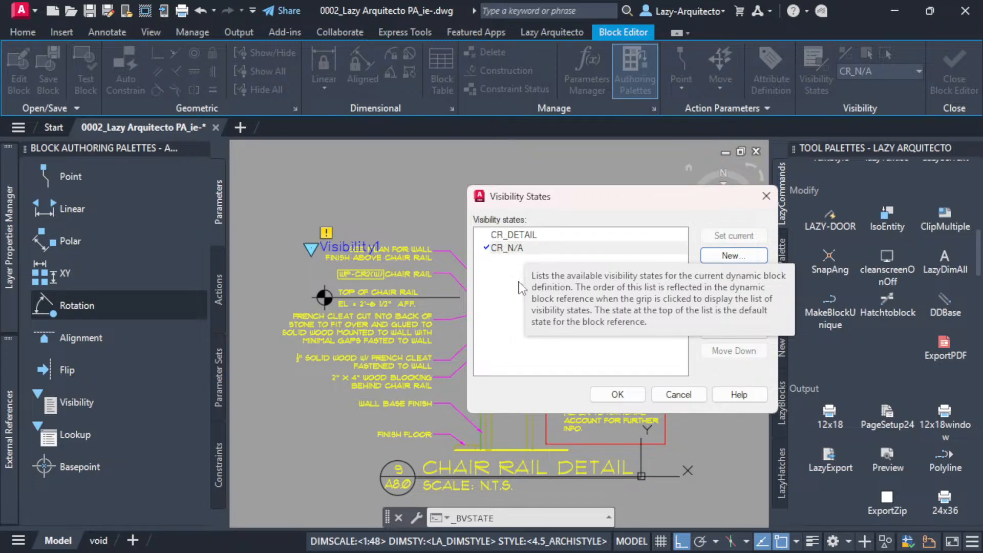
left_click_drag(551, 198, 548, 189)
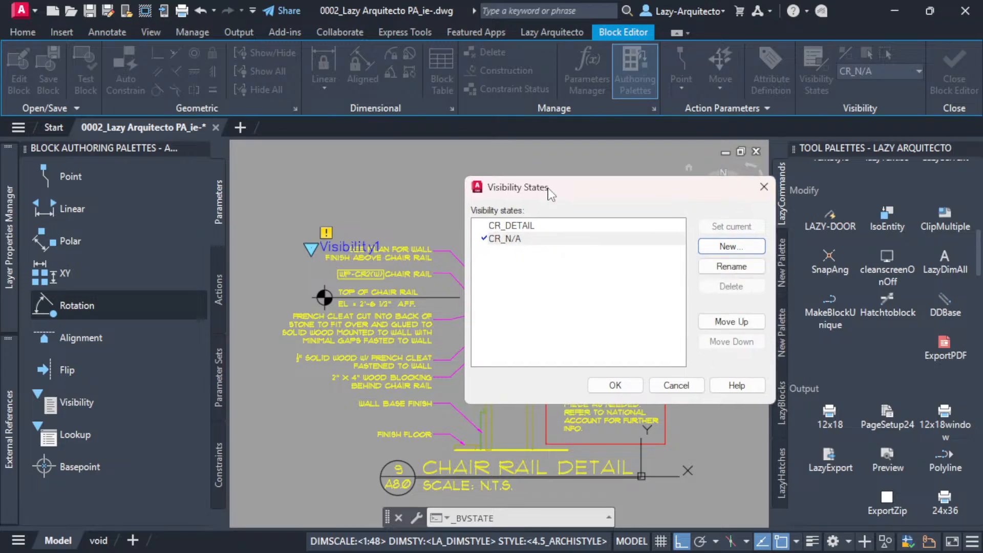
left_click(625, 386)
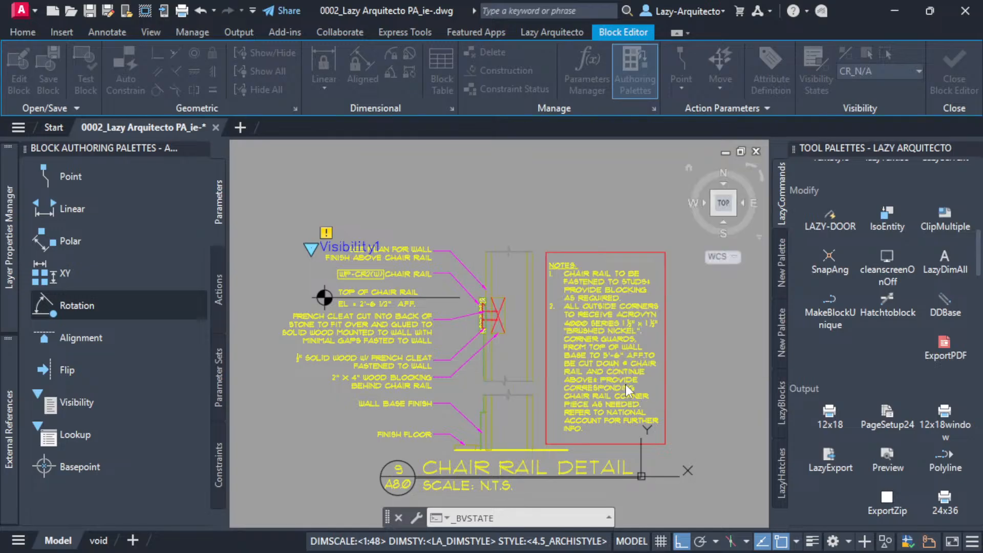
Switch between the CR_DETAIL and CR_N/A visibility states to compare them, finishing with CR_N/A current.
left_click(871, 72)
left_click(868, 85)
left_click(863, 71)
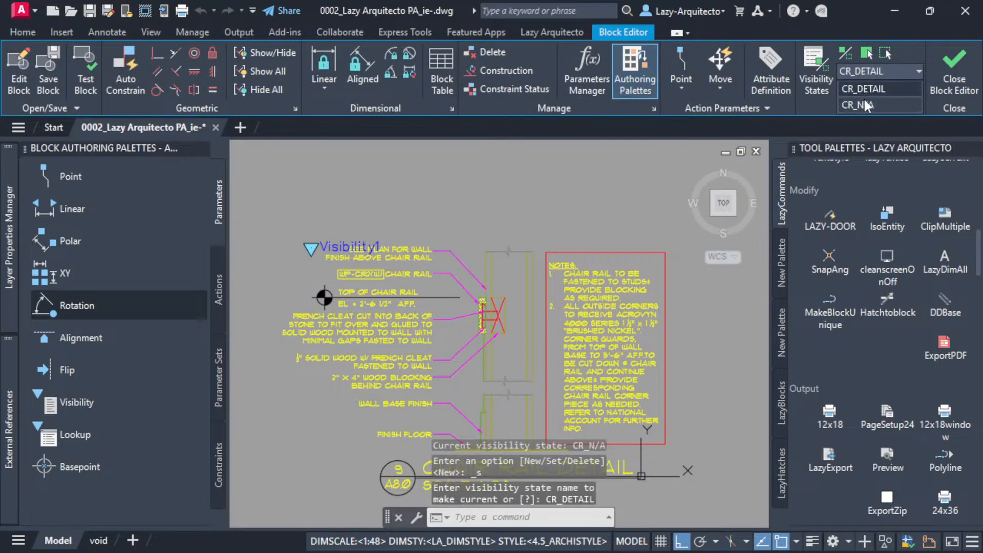
left_click(865, 105)
left_click(862, 70)
left_click(863, 95)
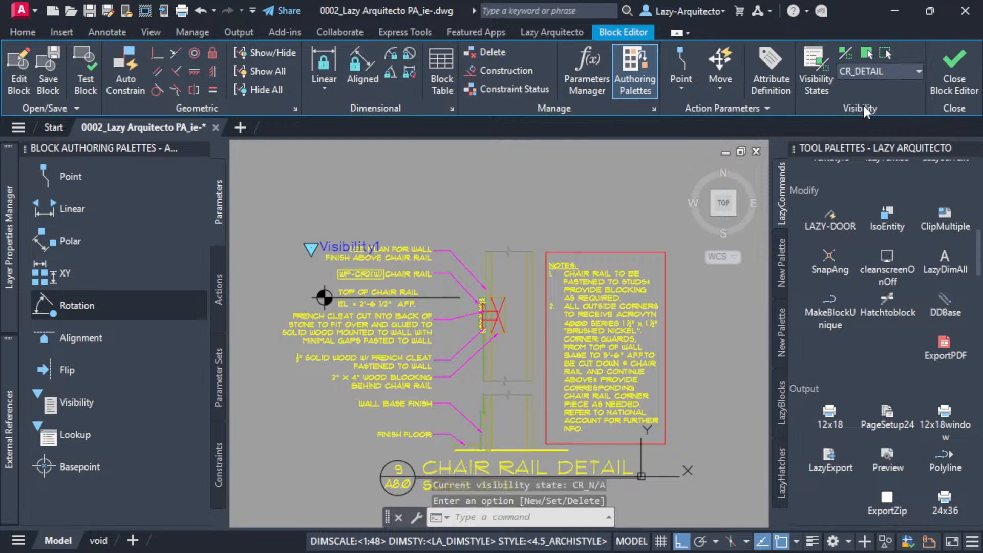
left_click(866, 73)
left_click(867, 105)
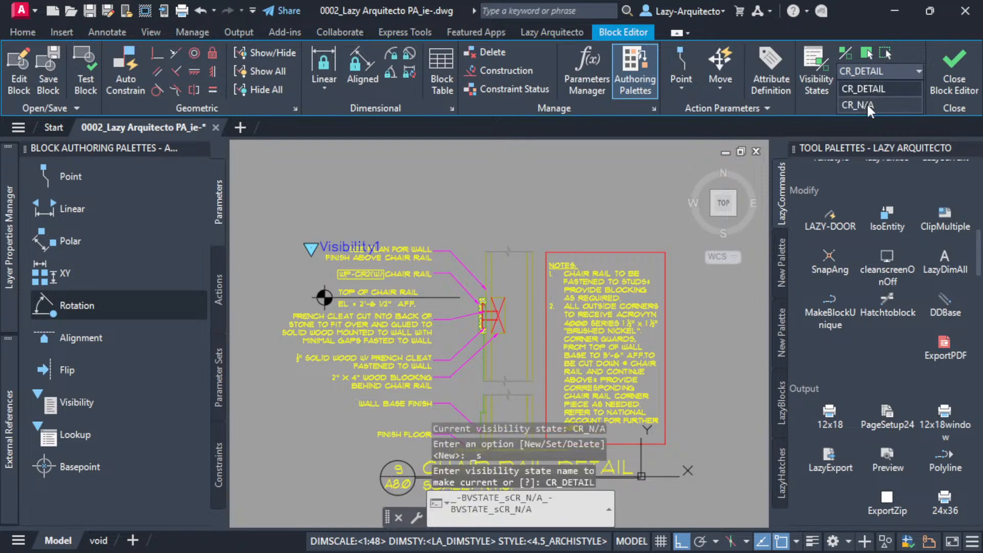
left_click(868, 105)
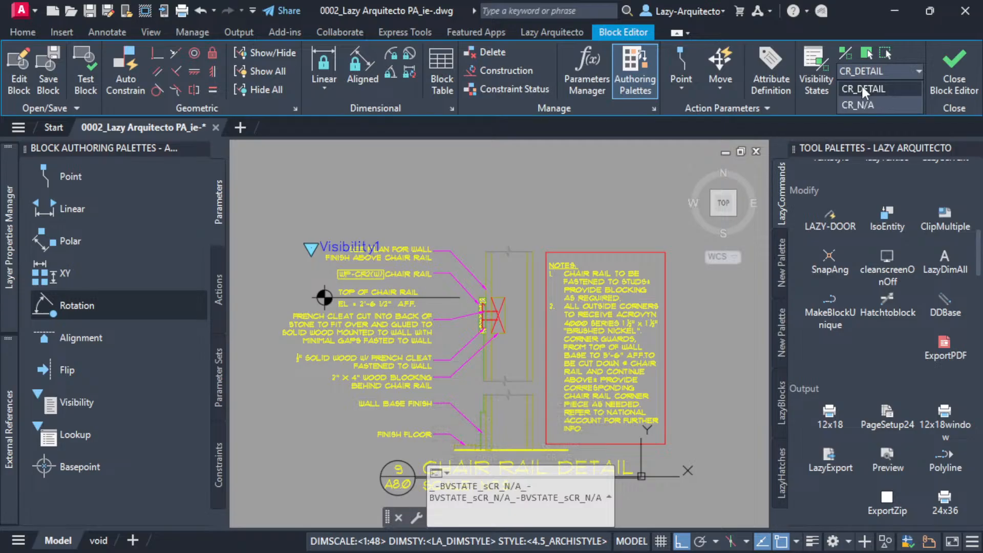
left_click(865, 105)
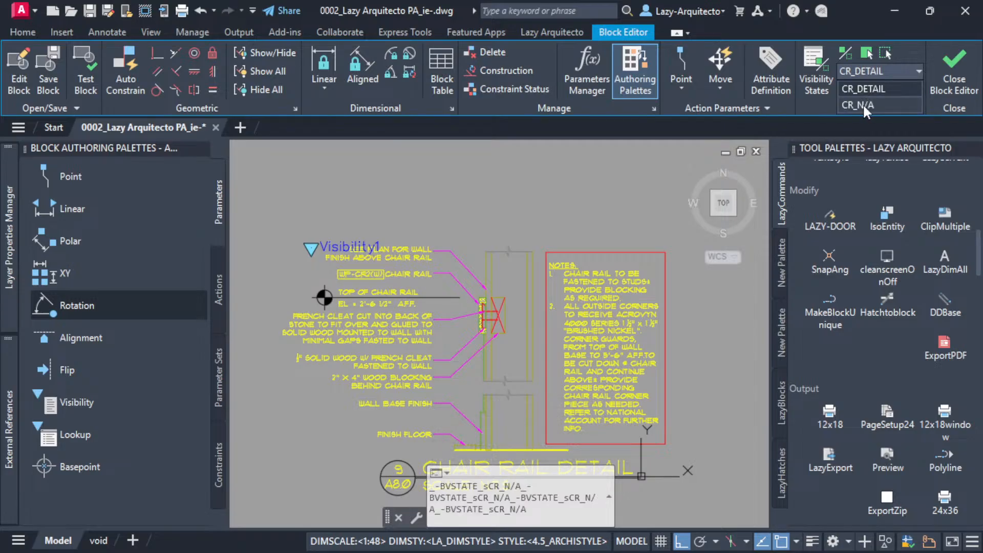
left_click(862, 103)
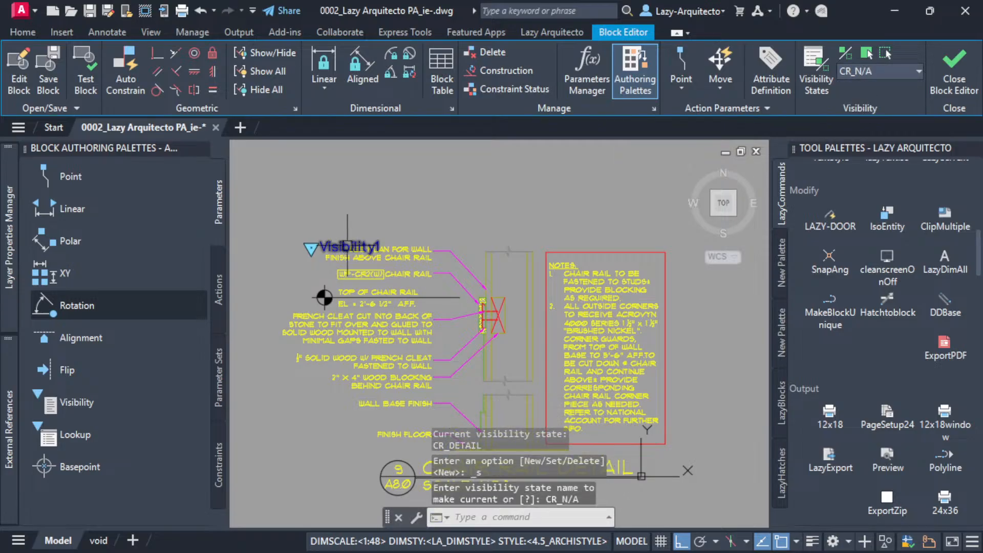
Hide all linework, notes and title of the chair rail detail for the current CR_N/A visibility state.
scroll(376, 236, "down", 2)
scroll(333, 266, "up", 3)
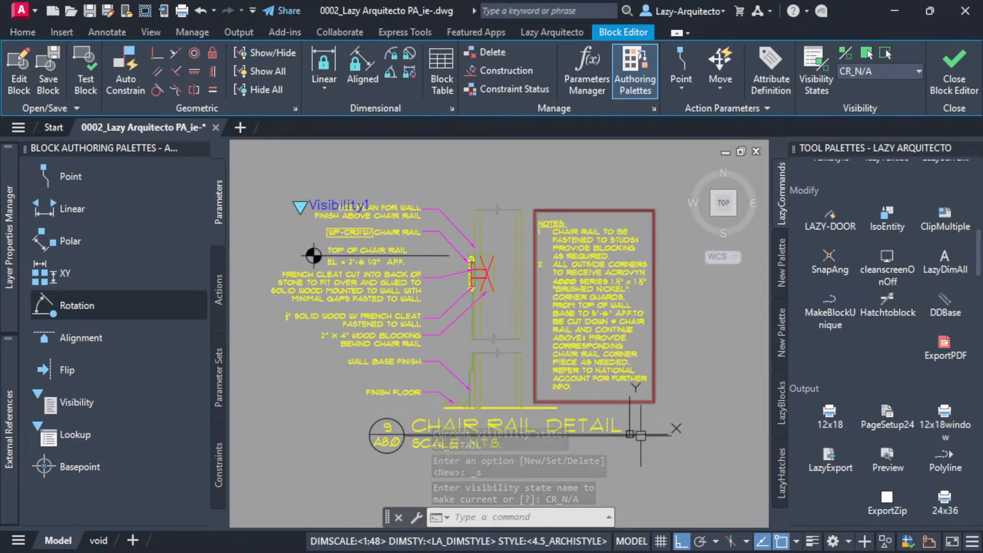
left_click(693, 468)
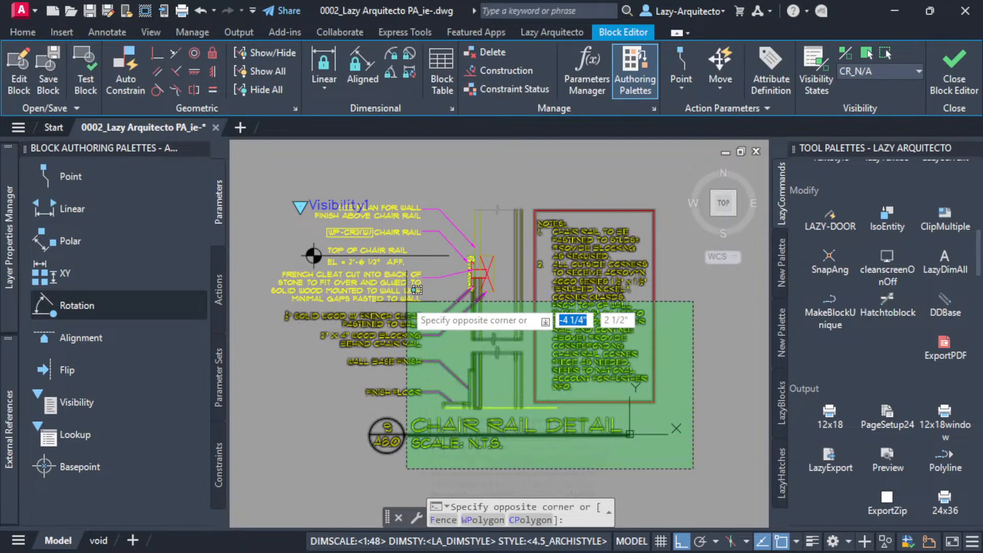
left_click(310, 203)
scroll(311, 203, "up", 3)
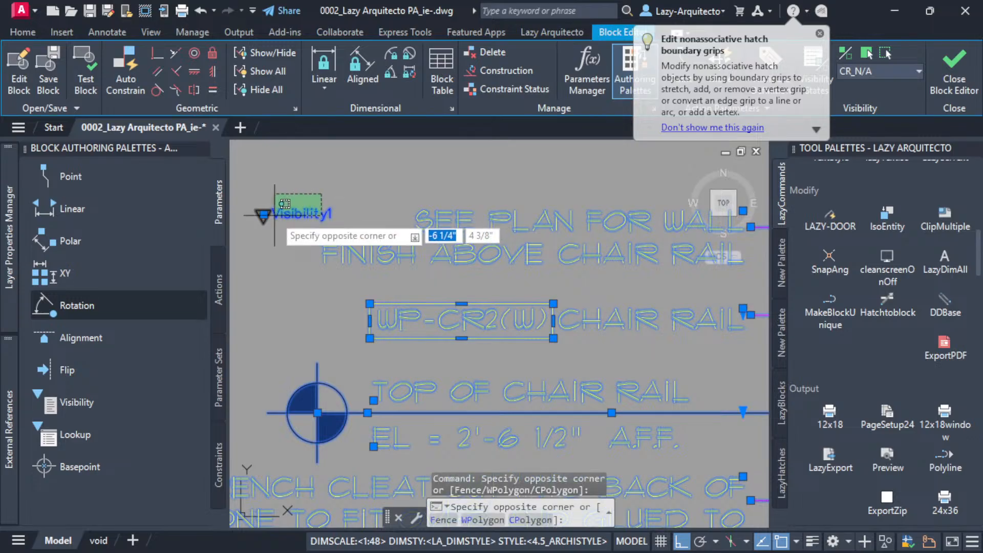
scroll(386, 292, "down", 3)
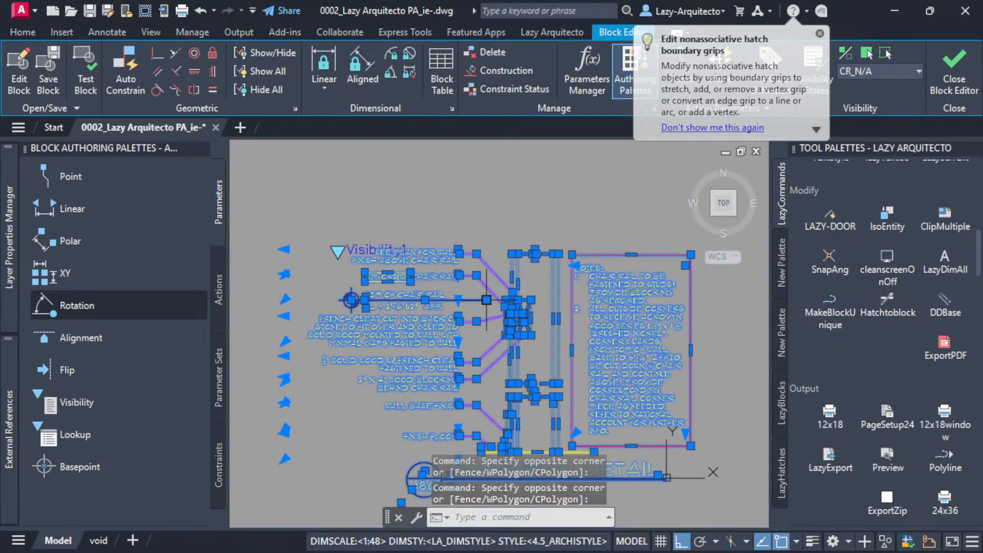
scroll(509, 322, "down", 3)
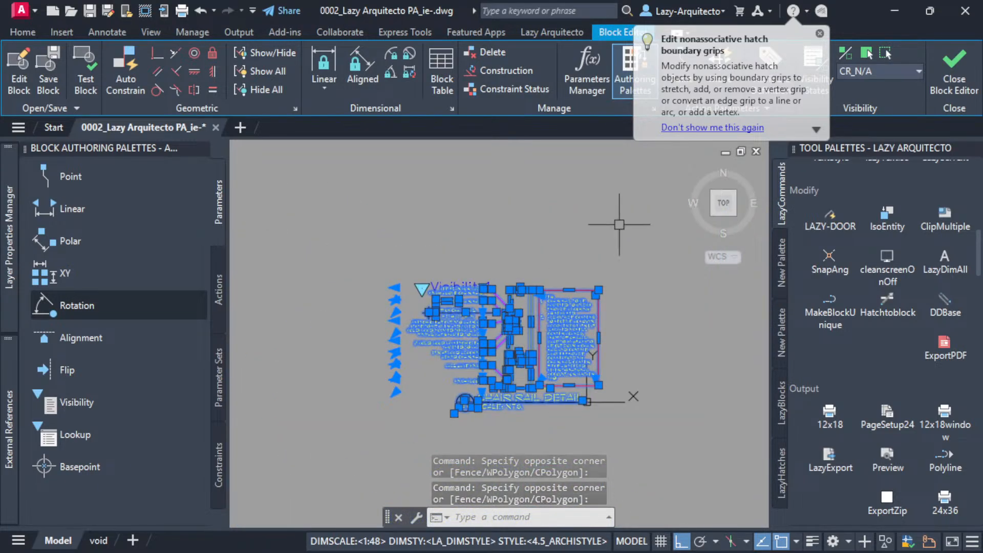
right_click(483, 289)
mouse_move(535, 233)
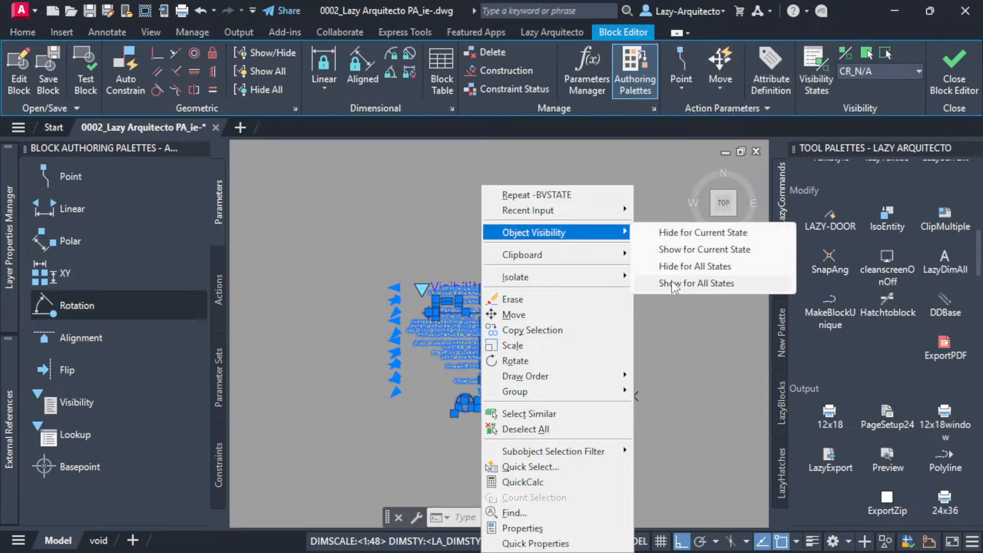
left_click(676, 235)
Switch to the CR_DETAIL visibility state and back to CR_N/A to check what each one displays.
left_click(850, 71)
left_click(856, 88)
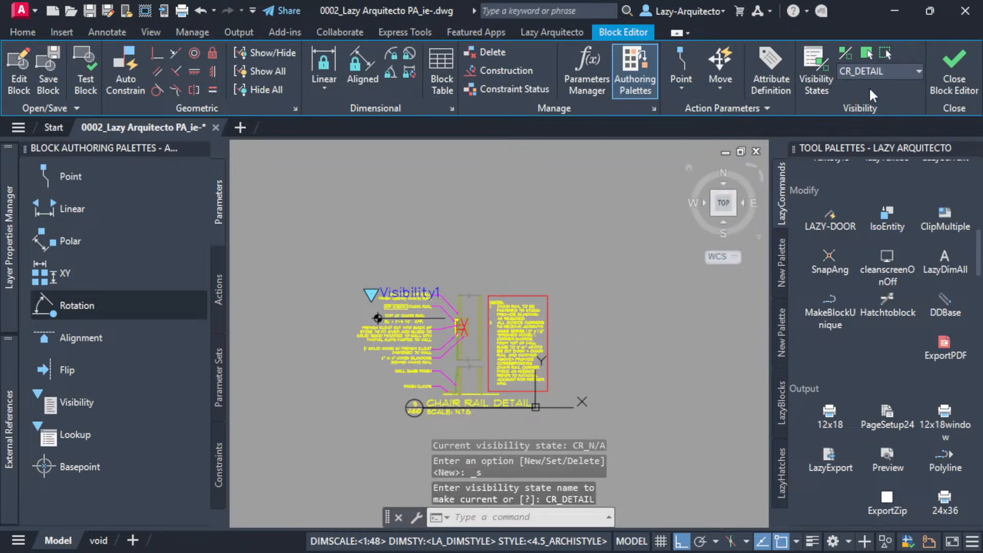
left_click(870, 72)
left_click(868, 104)
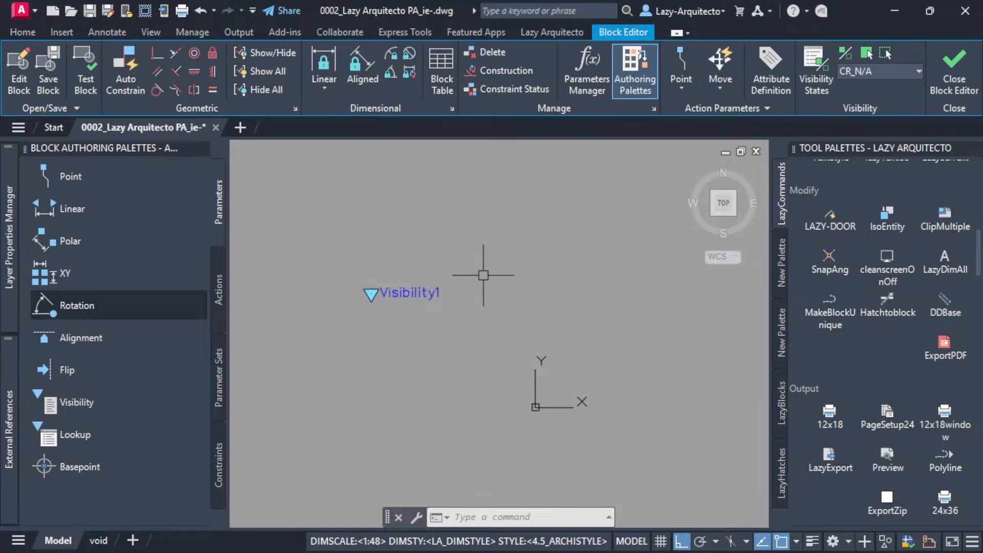
Copy the TOP OF CHAIR RAIL text from the CR_DETAIL state and paste it just below the visibility parameter in CR_N/A.
left_click(859, 71)
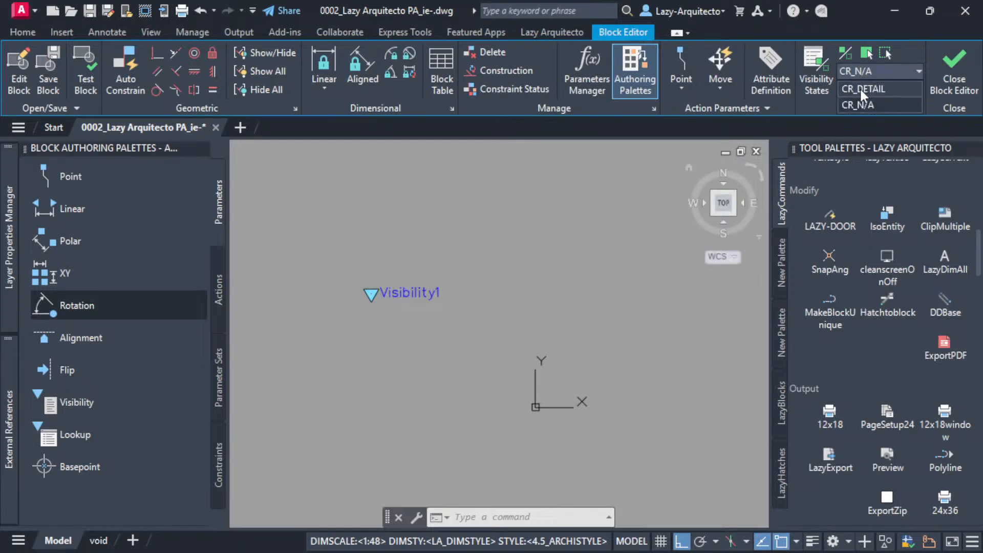
left_click(859, 87)
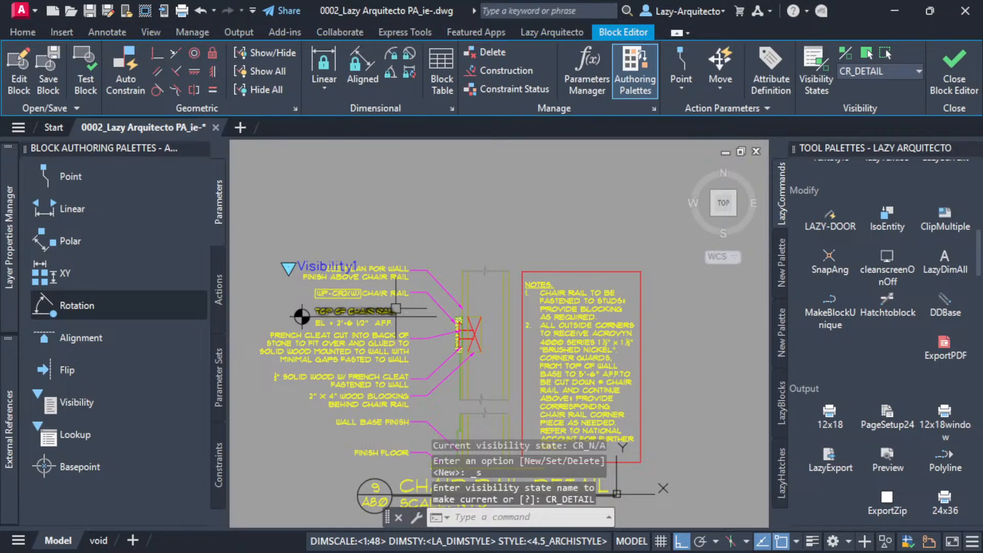
left_click(338, 311)
key("ctrl+c")
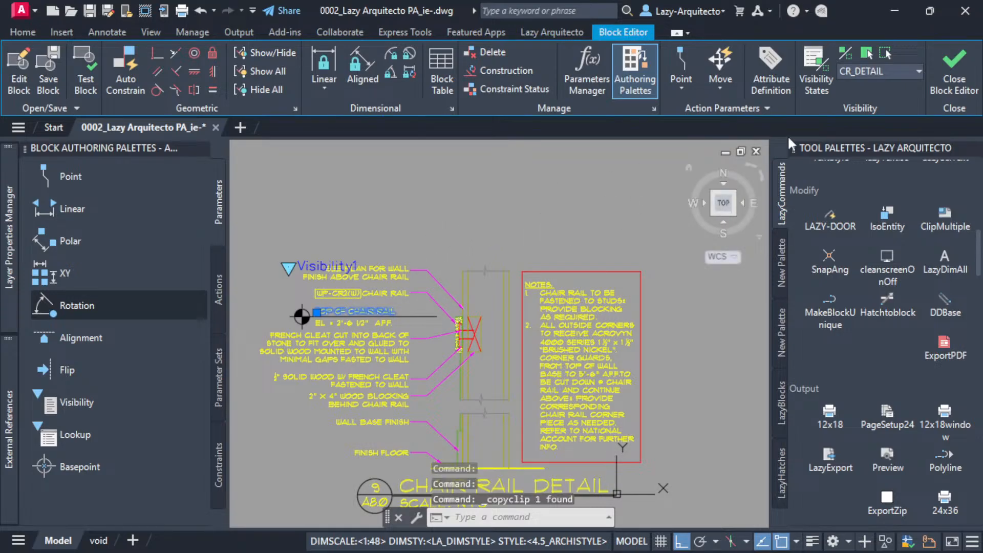
left_click(892, 74)
left_click(861, 88)
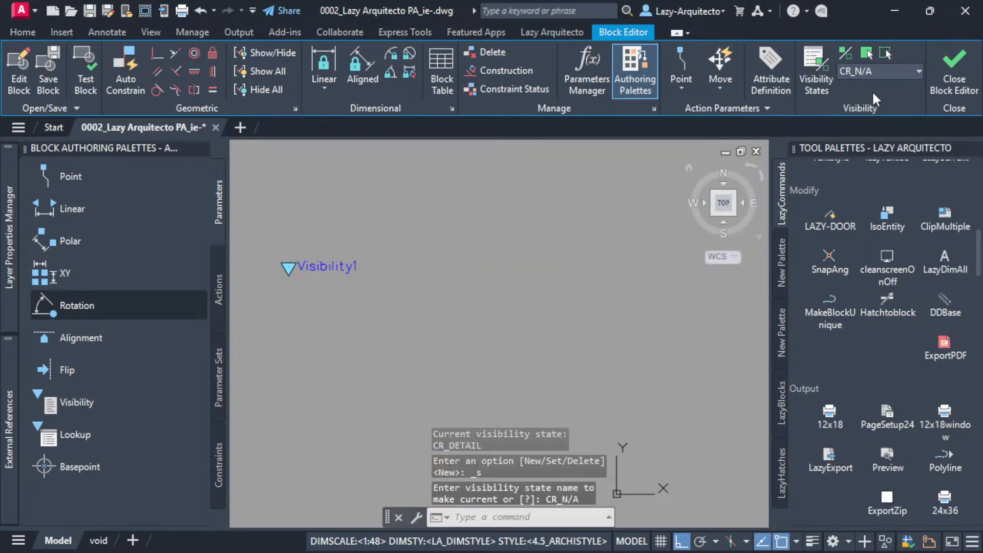
key("ctrl+v")
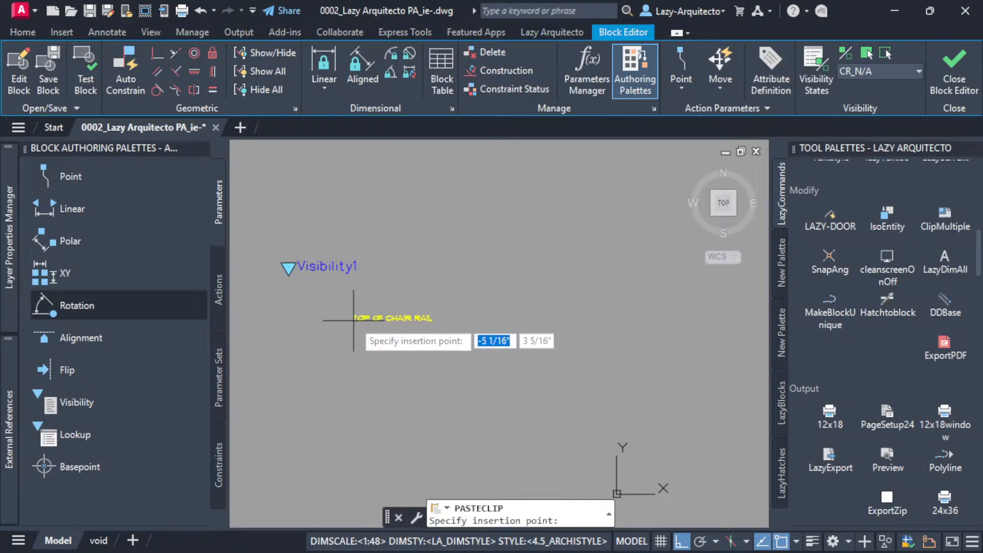
left_click(335, 298)
Change the wording of the pasted text to CHAIR RAIL N/A.
double_click(377, 298)
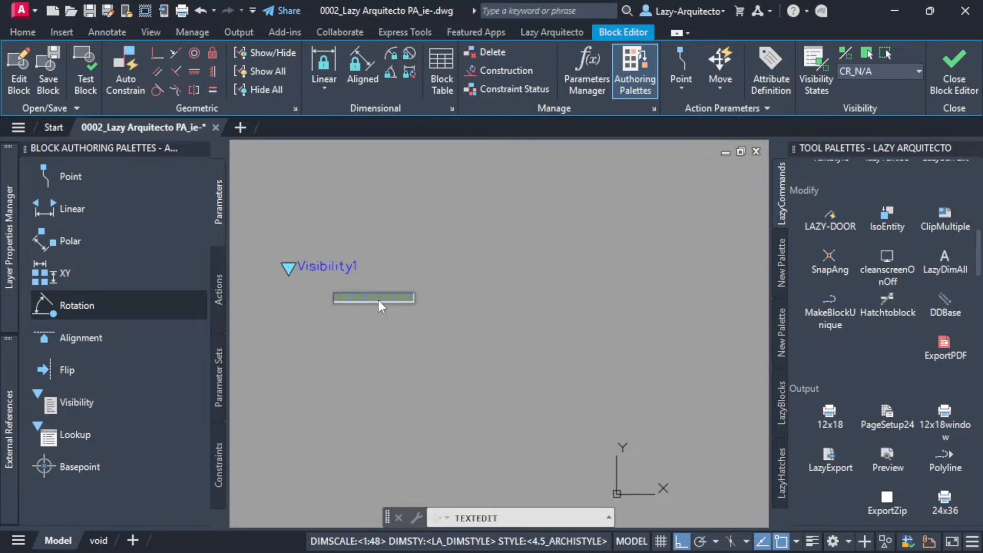
type("CHA")
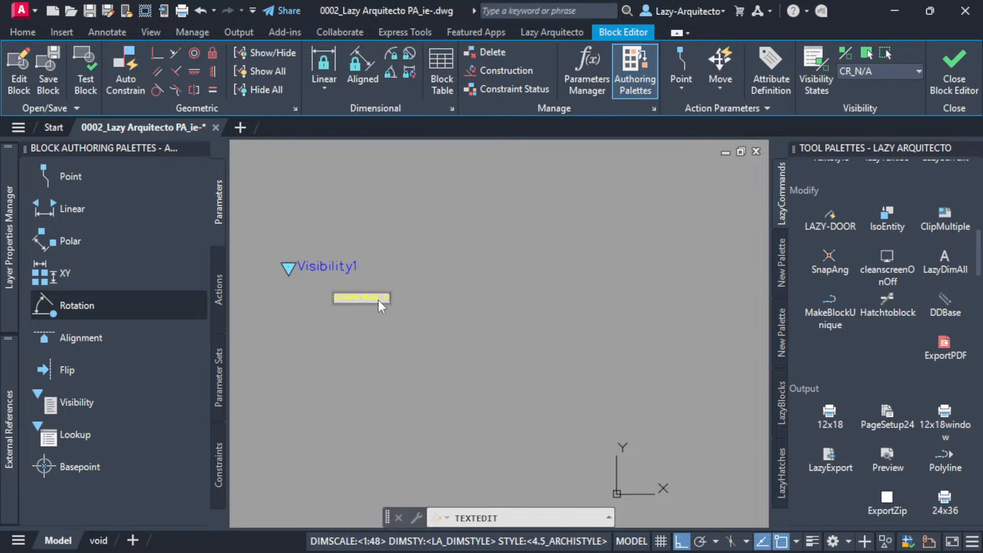
left_click(417, 357)
key("Escape")
Scale the CHAIR RAIL N/A text by a factor of 3 from the start of the text.
left_click(386, 301)
type("SC")
key("Return")
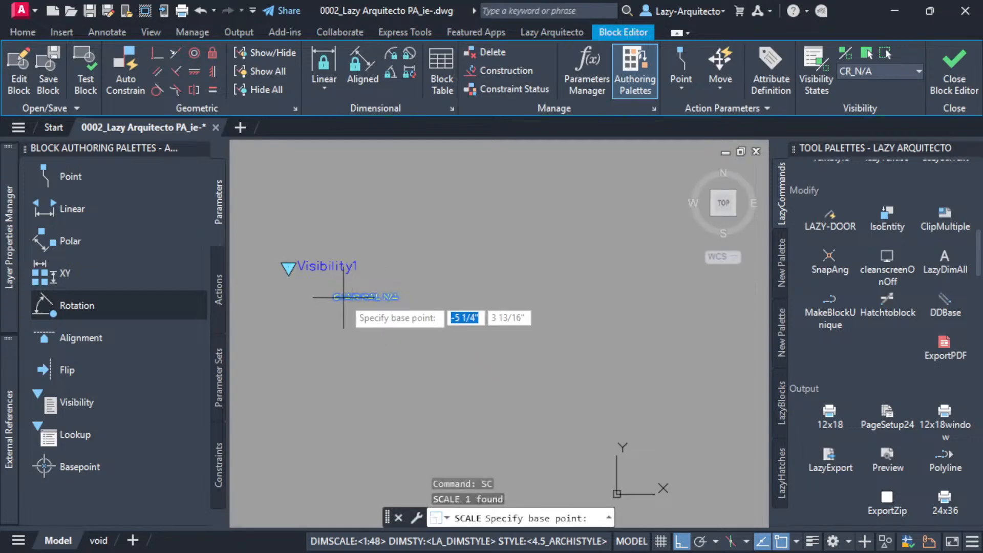
left_click(336, 299)
type("3")
key("Return")
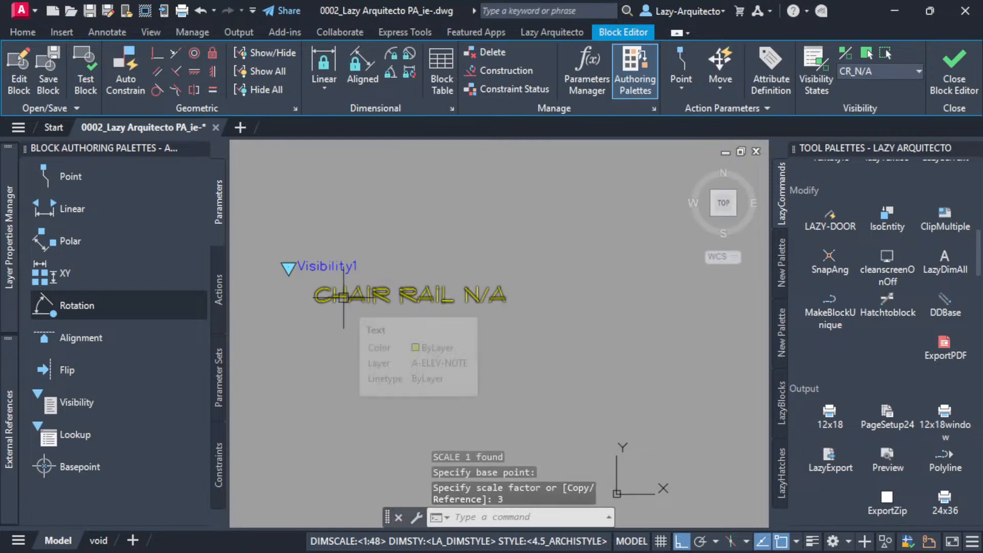
Put the CHAIR RAIL N/A text on the DEFPOINTS layer and deselect it.
scroll(354, 314, "down", 3)
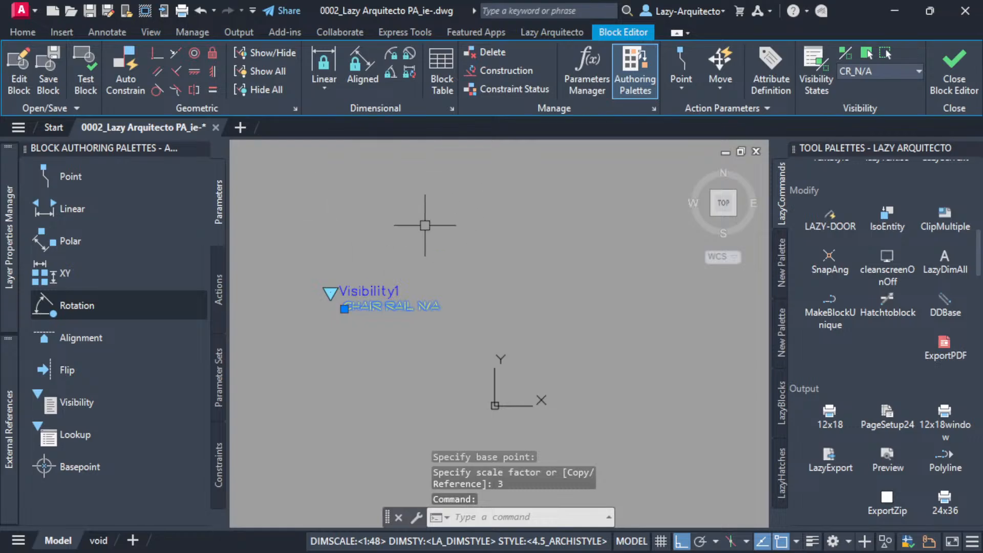
left_click(23, 32)
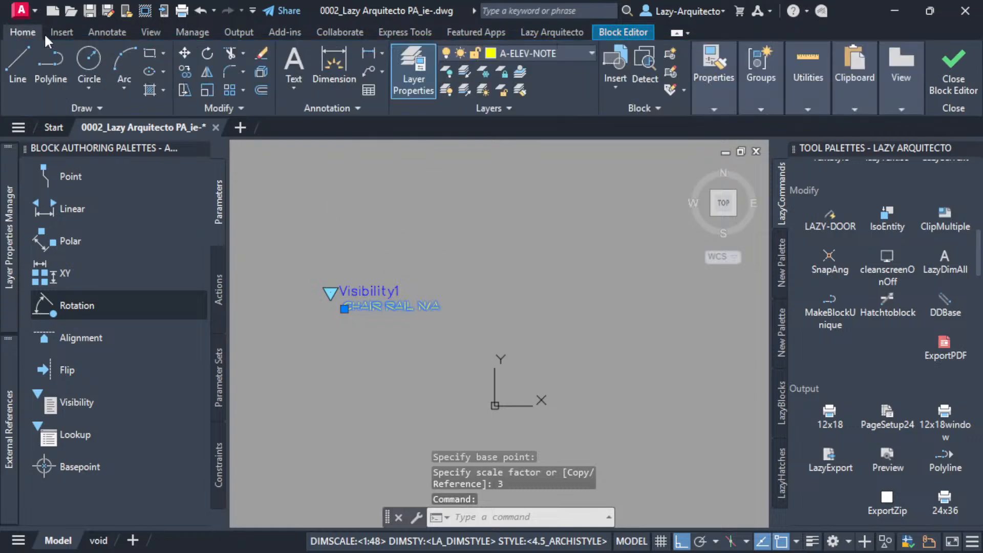
left_click(545, 52)
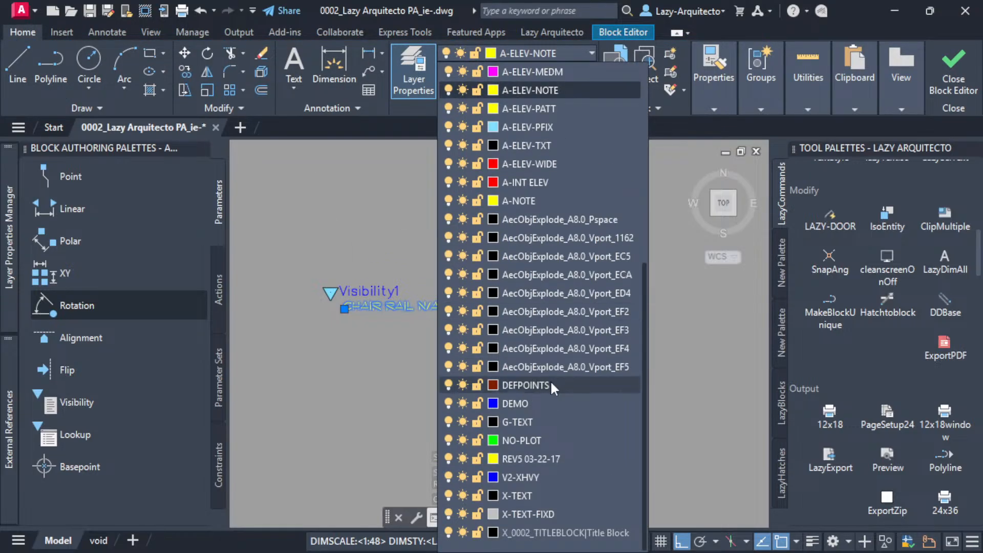
left_click(552, 385)
key("Escape")
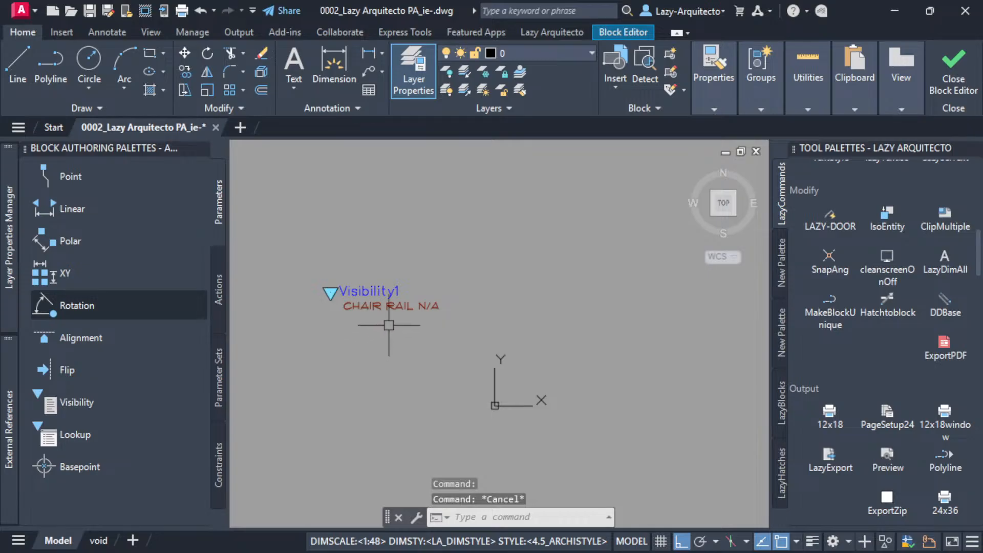
Close the Block Editor, saving the changes to the CR-OPTIONS block.
left_click(946, 78)
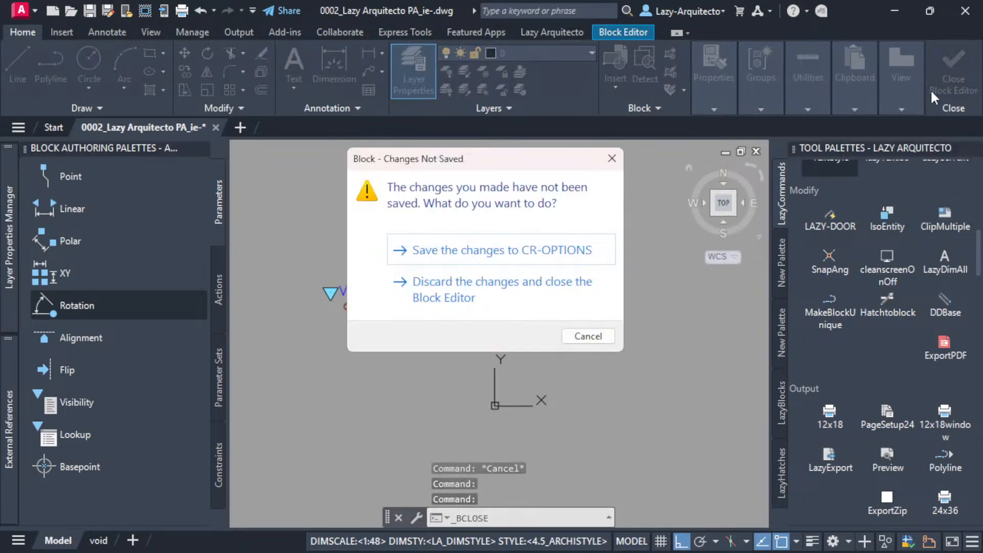
left_click(471, 251)
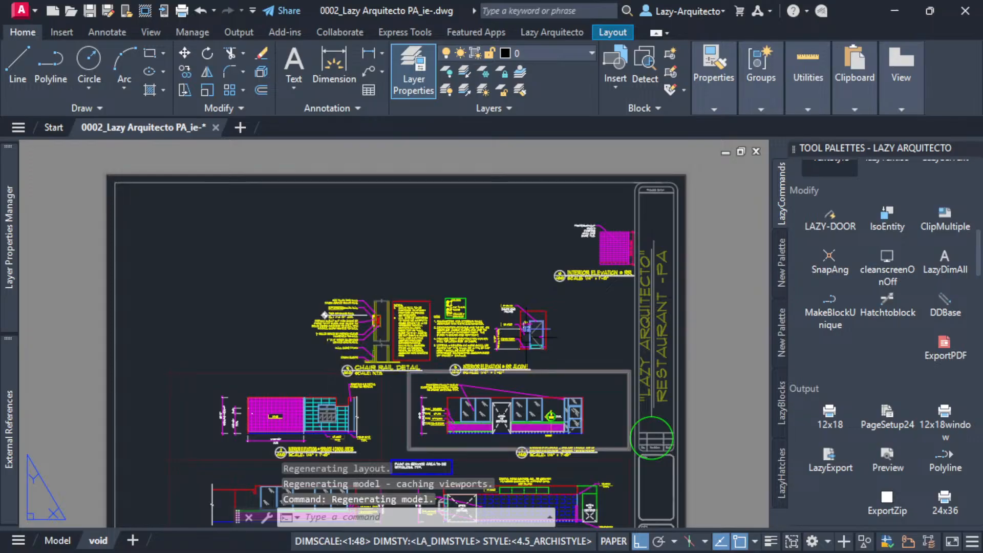
middle_click_drag(520, 344, 515, 295)
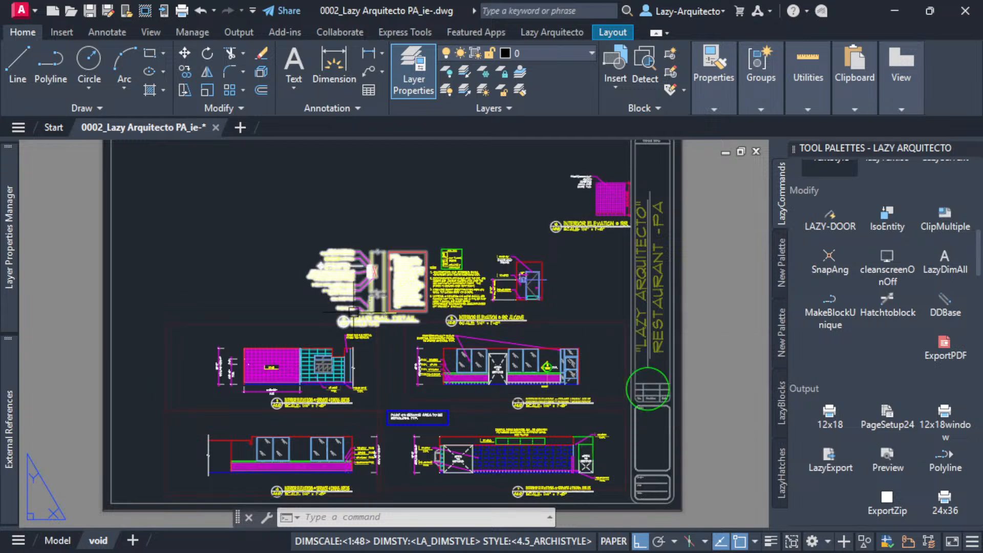
Set the chair rail detail block on the sheet to the CR_N/A visibility state and deselect it.
scroll(341, 312, "up", 3)
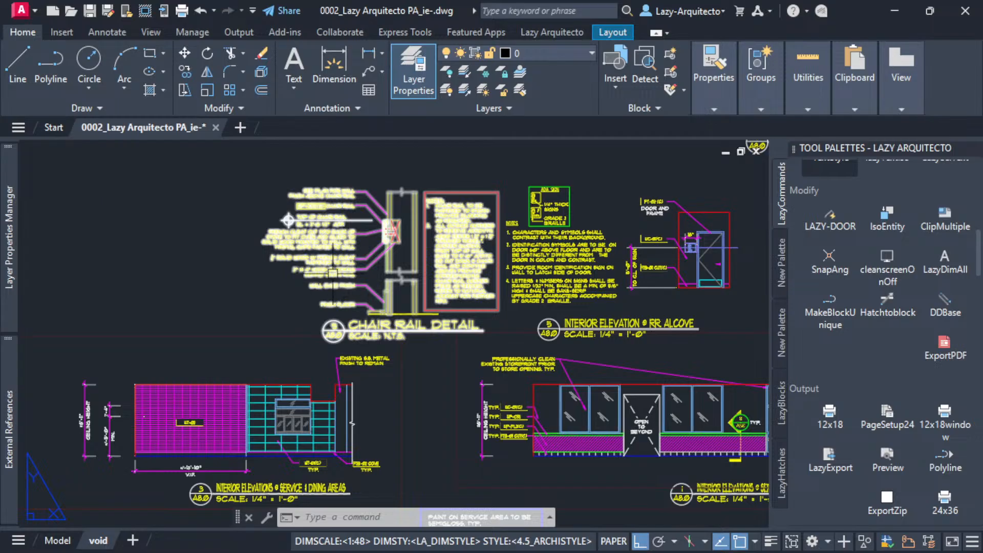
left_click(333, 264)
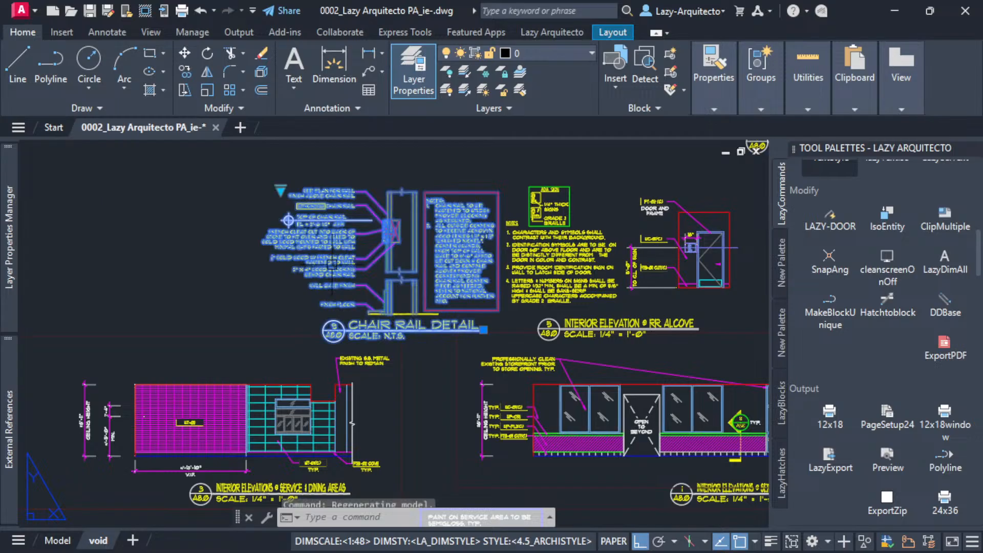
left_click(281, 190)
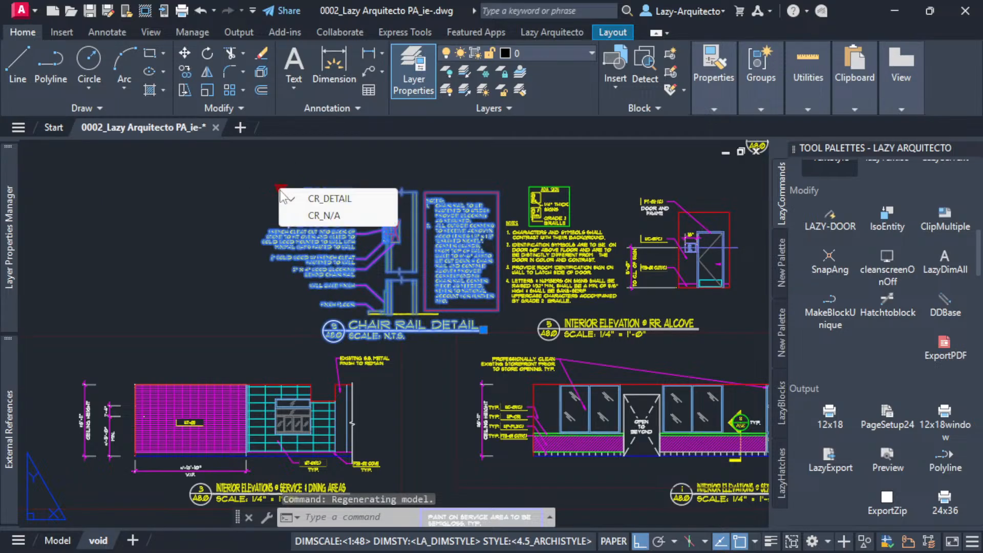
left_click(310, 213)
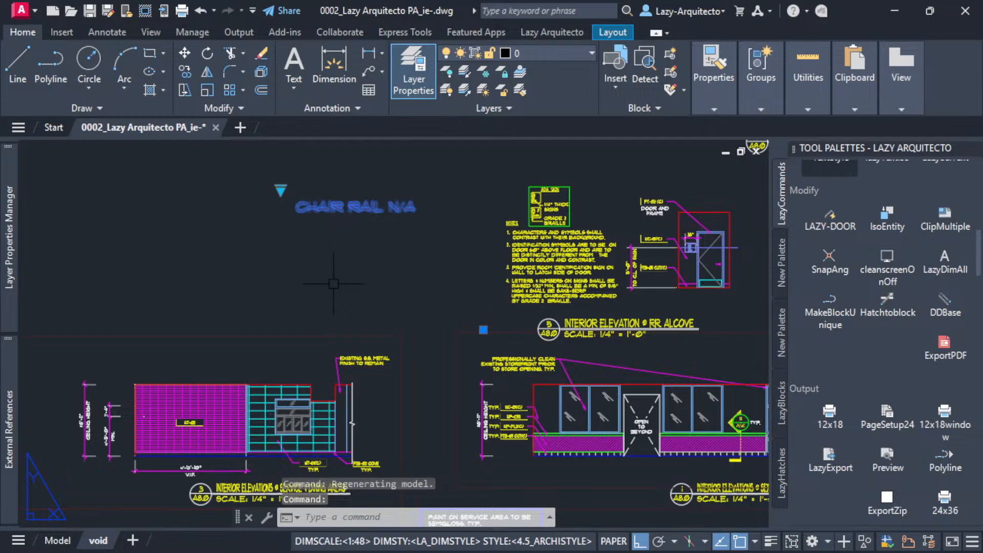
key("Escape")
scroll(334, 284, "down", 3)
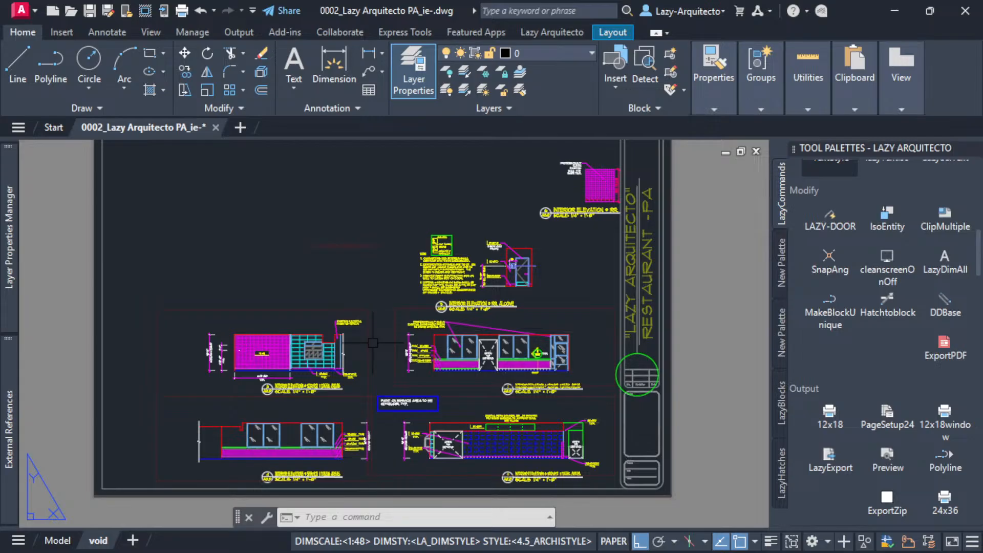
Return the chair rail block on the sheet to the CR_DETAIL visibility state and deselect it.
left_click(341, 246)
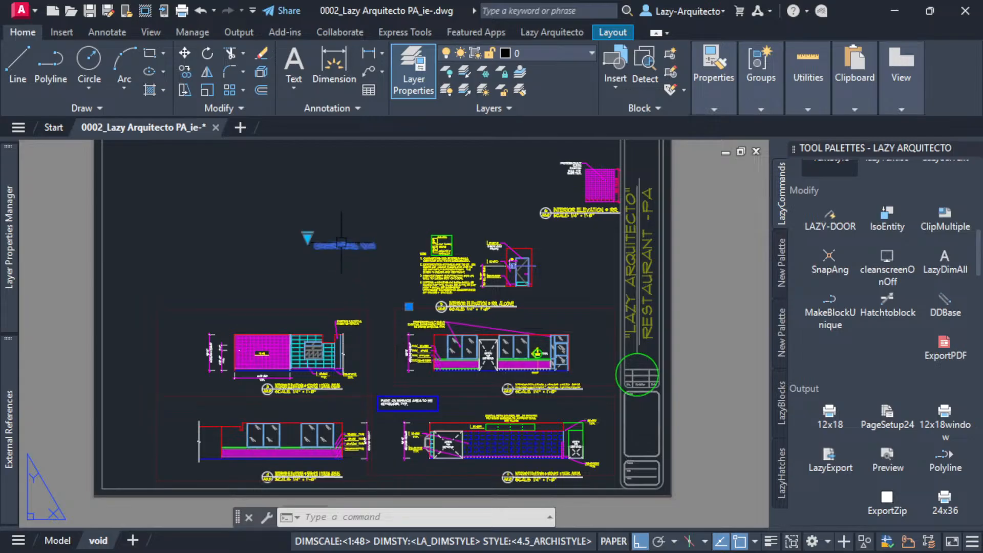
left_click(308, 237)
left_click(346, 248)
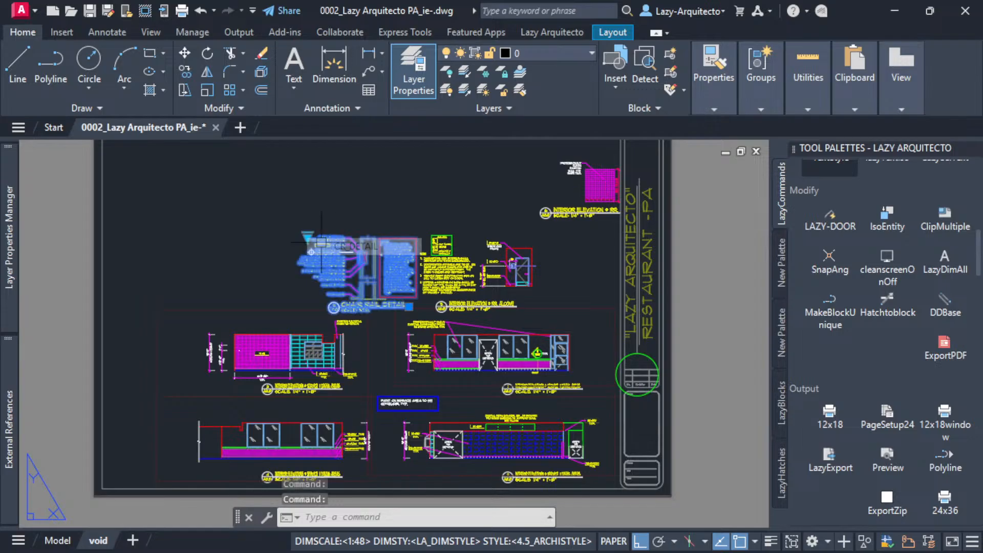
middle_click_drag(305, 247, 340, 354)
key("Escape")
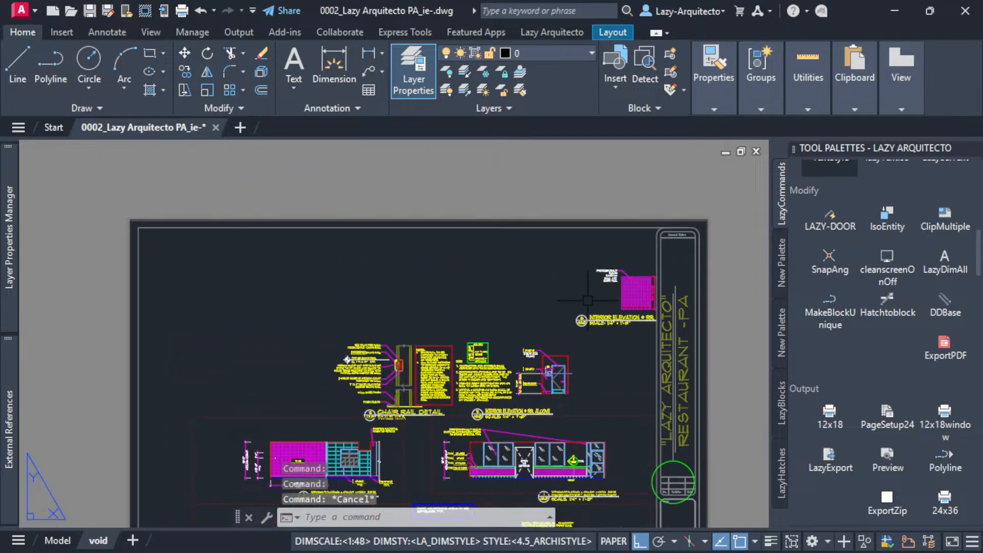
Switch the restroom dynamic block to the visibility state that includes the ADA notes, equipment schedule and full restroom elevations.
left_click(628, 285)
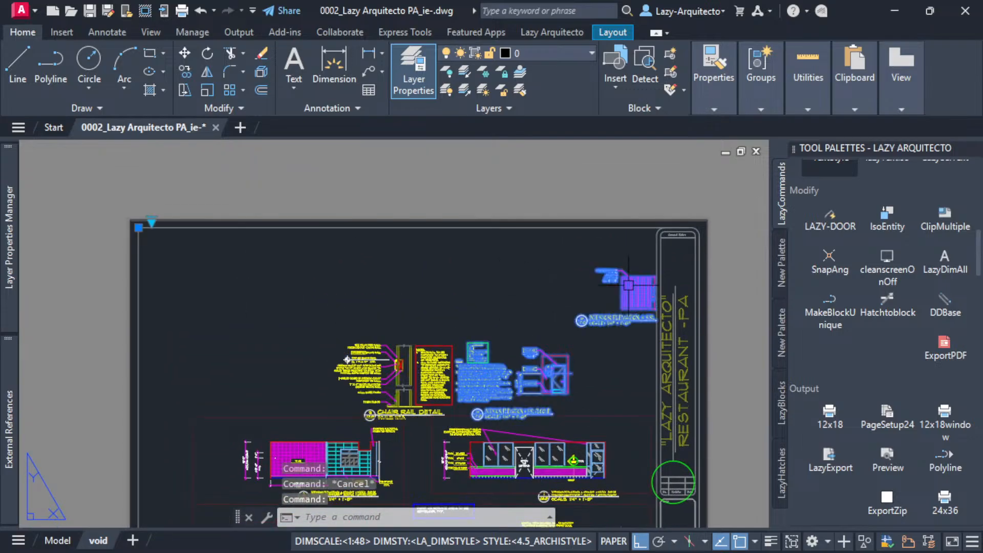
left_click(151, 219)
left_click(207, 231)
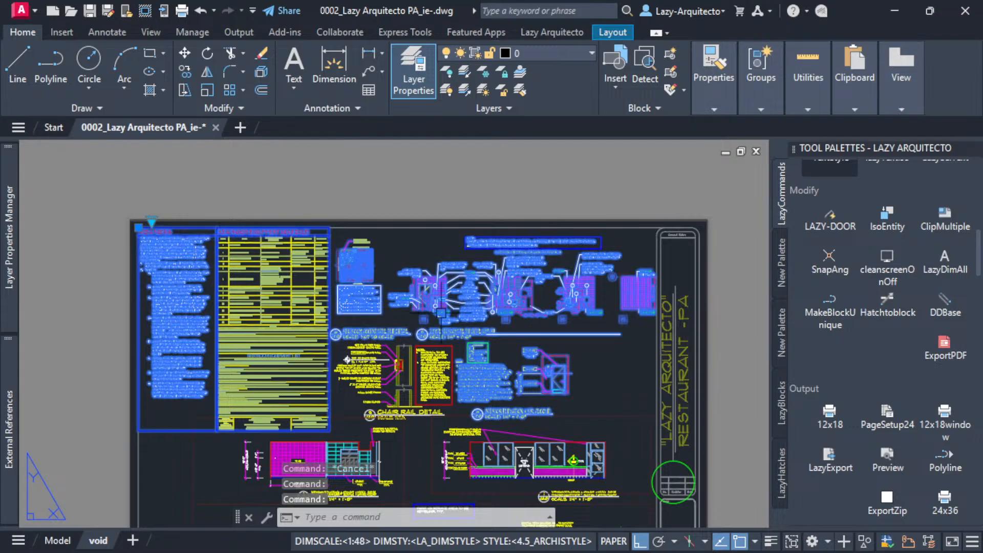
middle_click_drag(469, 395, 421, 268)
Set the chair rail detail block beside the restroom alcove elevation to CR_N/A and deselect it.
left_click(391, 251)
left_click(295, 220)
left_click(317, 247)
key("Escape")
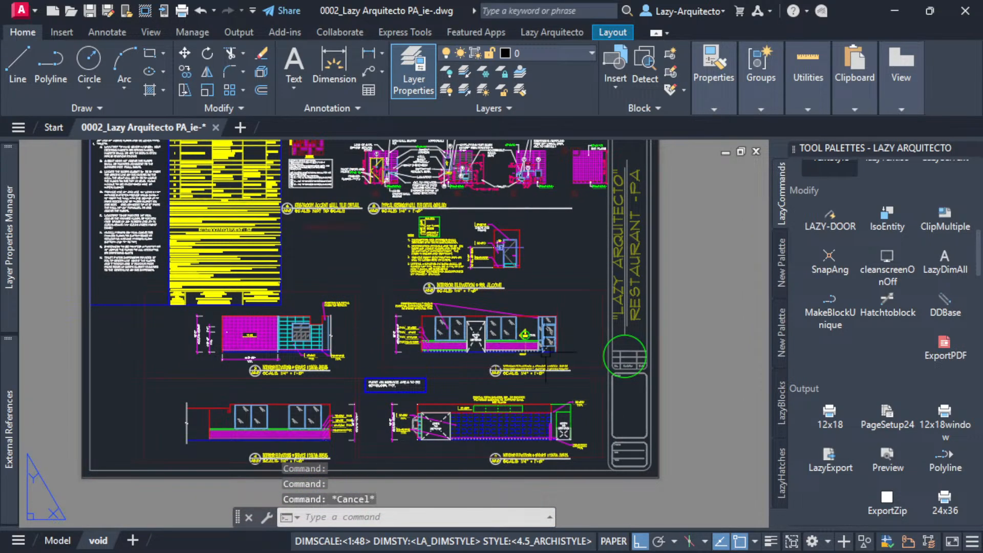
Examine the circle markup around the title block's revision table and check which layer it is on.
middle_click_drag(317, 247, 317, 279)
middle_click_drag(565, 400, 565, 404)
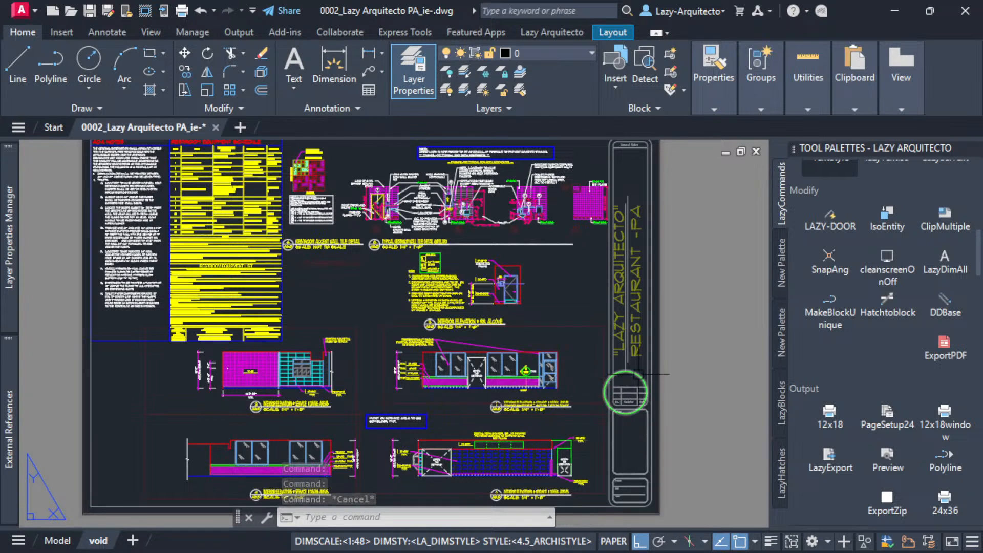
scroll(638, 374, "up", 3)
left_click(638, 374)
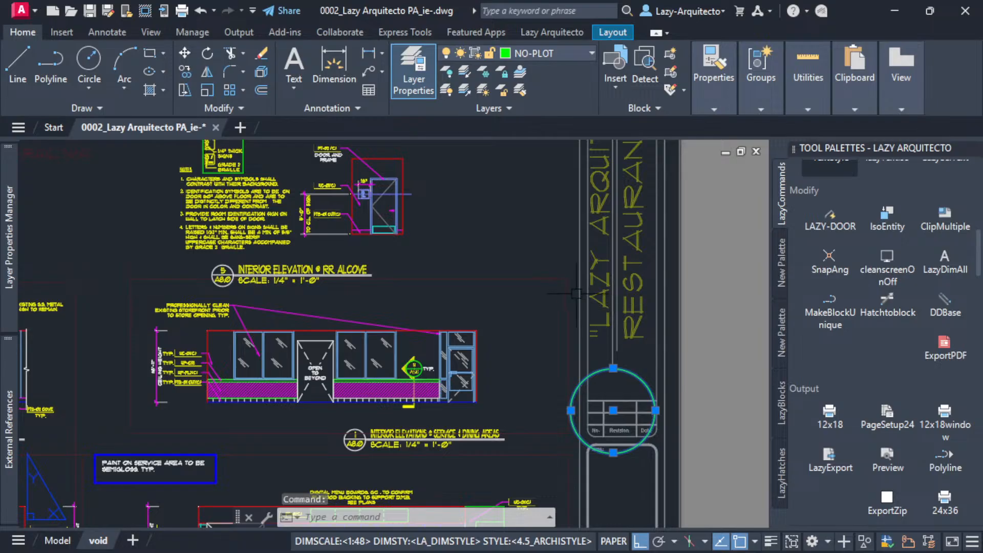
scroll(578, 294, "down", 3)
key("Escape")
key("Escape")
scroll(602, 346, "up", 3)
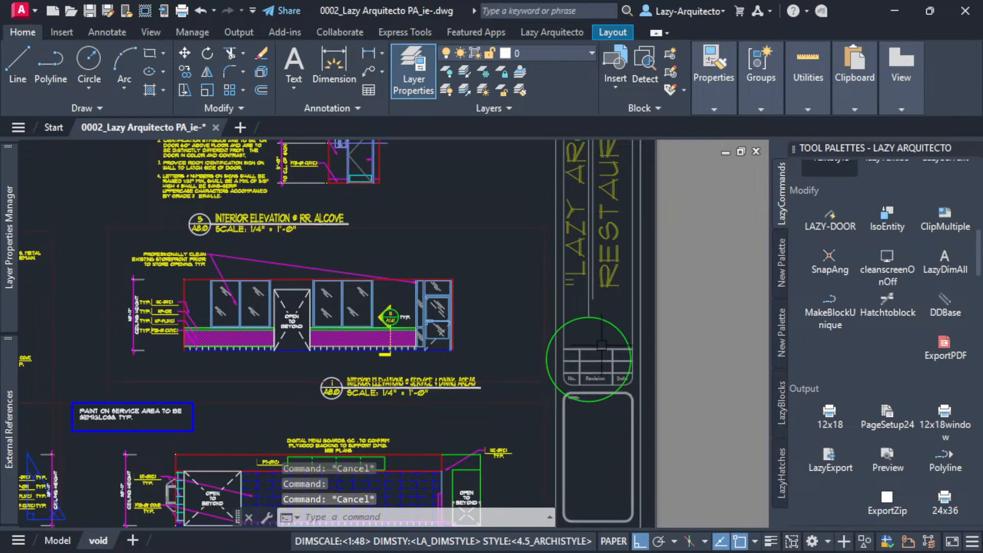